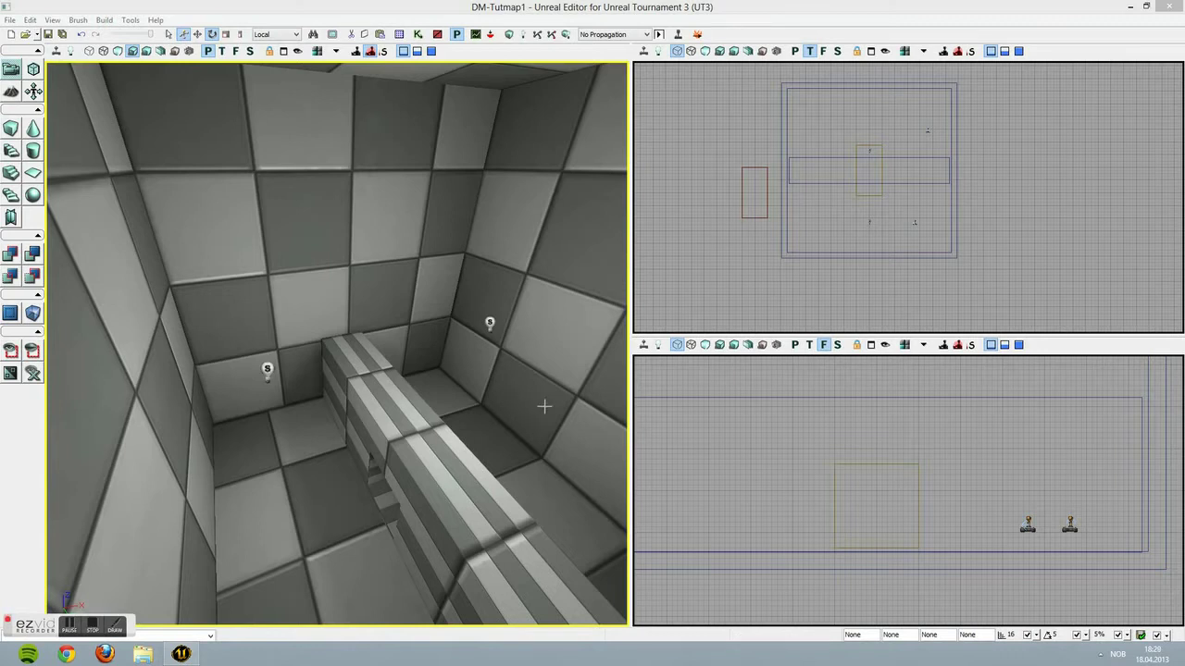
pyautogui.moveTo(537, 401); pyautogui.dragTo(326, 576, button='right')
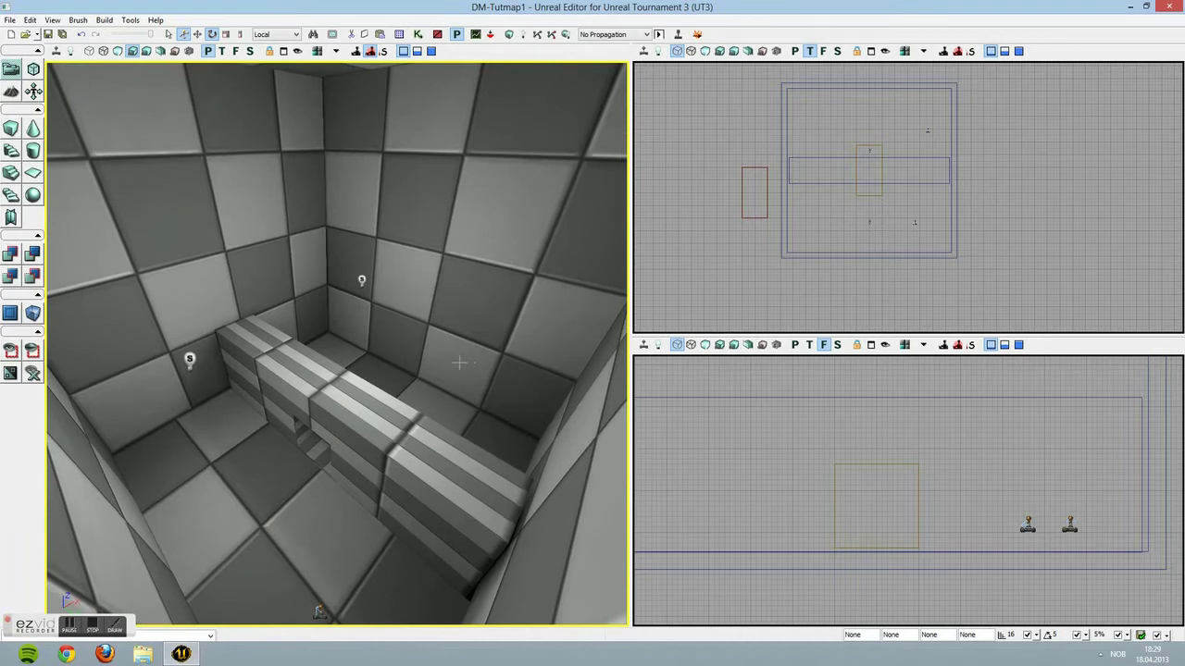
pyautogui.moveTo(460, 363); pyautogui.dragTo(185, 445, button='right')
pyautogui.moveTo(252, 412); pyautogui.dragTo(455, 362, button='right')
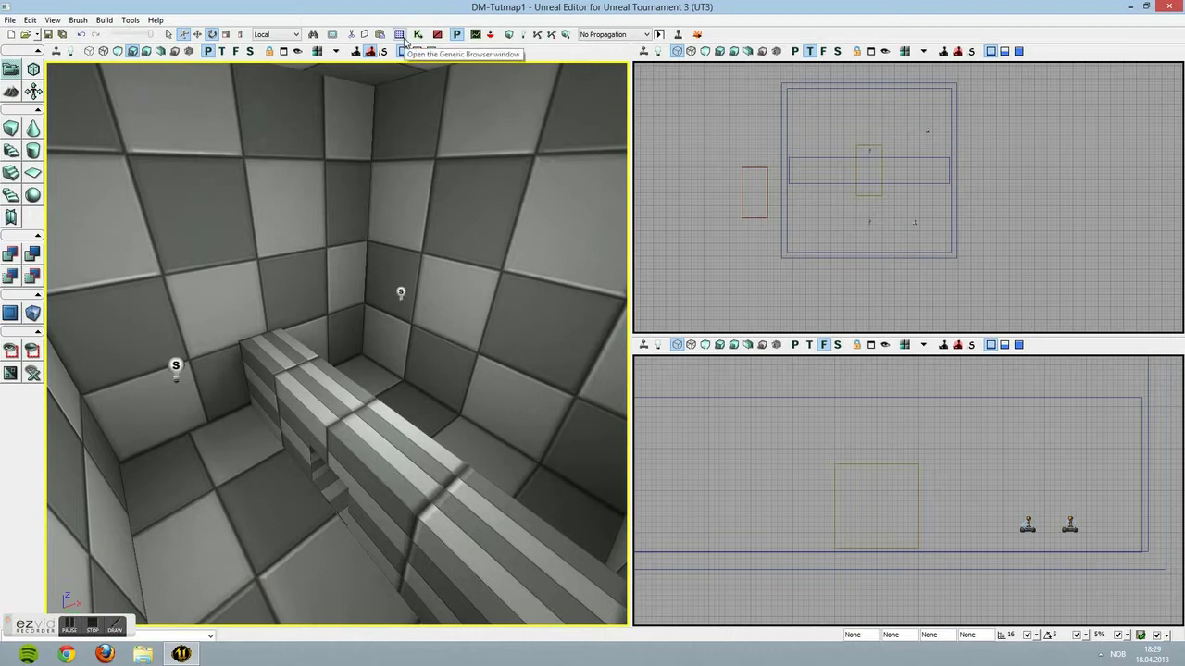
# Open the Generic Browser window
pyautogui.click(399, 34)
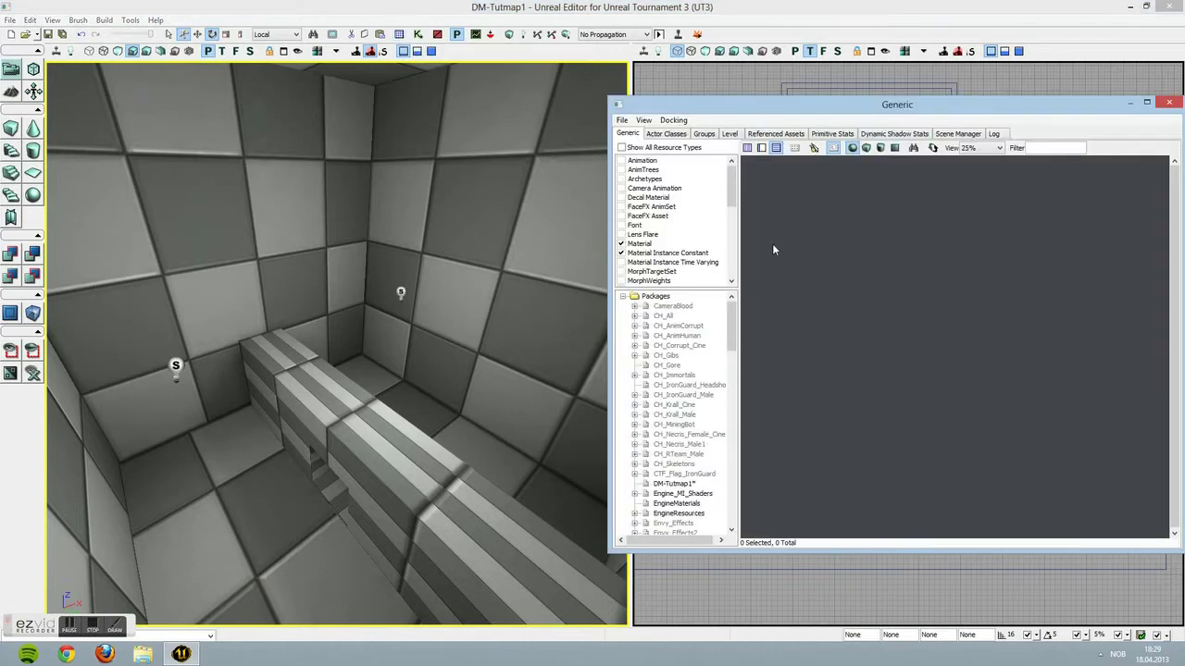
pyautogui.moveTo(510, 304); pyautogui.dragTo(440, 319, button='right')
pyautogui.moveTo(440, 320); pyautogui.dragTo(444, 278)
pyautogui.moveTo(444, 278); pyautogui.dragTo(602, 268, button='right')
pyautogui.moveTo(518, 268); pyautogui.dragTo(620, 377, button='right')
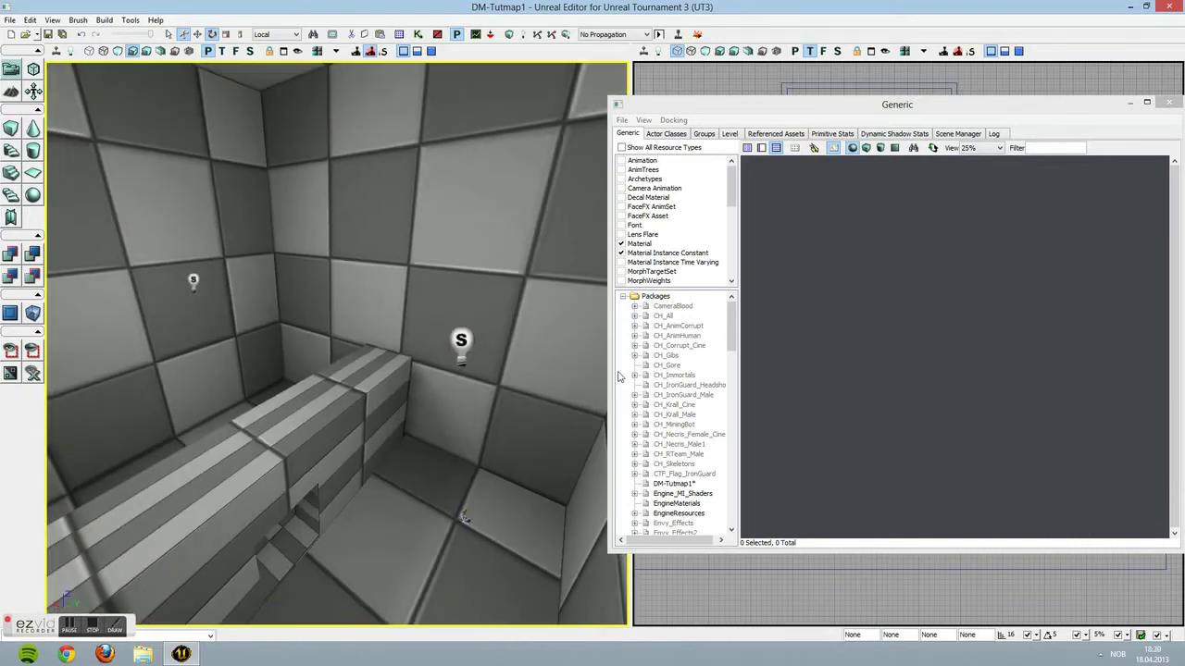
# Look through the package list and preview the resources of the LT packages, including LT_Light and LT_Bridge
pyautogui.click(775, 148)
pyautogui.scroll(-10, 714, 333)
pyautogui.scroll(-15, 708, 426)
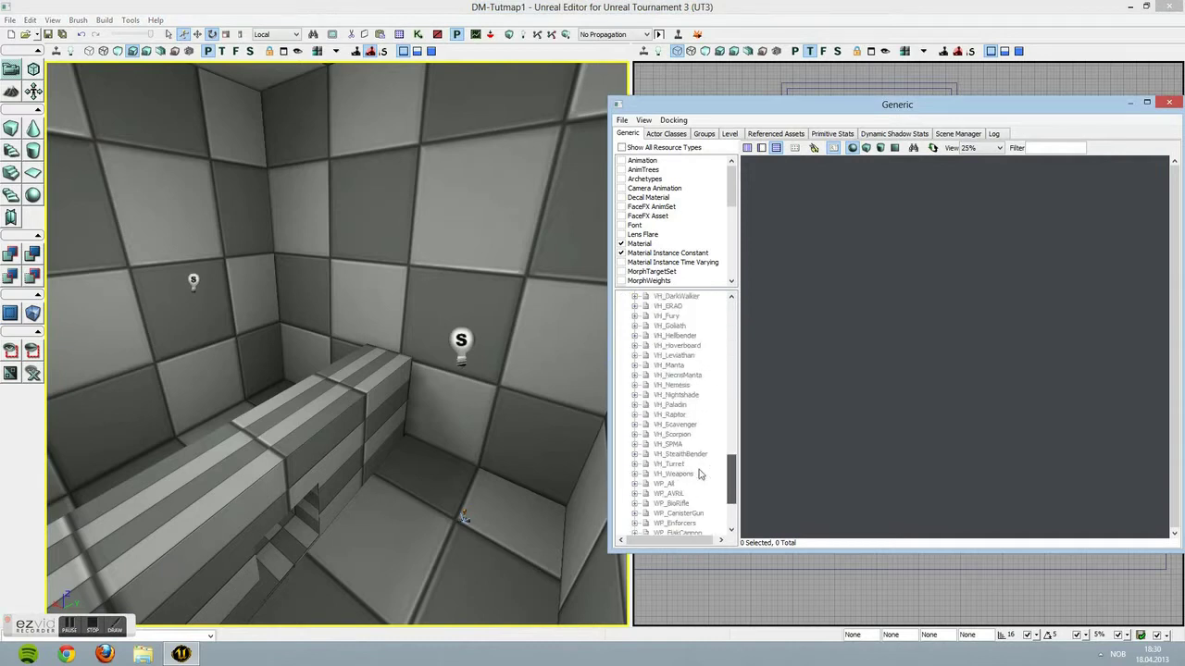
pyautogui.moveTo(726, 470); pyautogui.dragTo(730, 400)
pyautogui.click(667, 315)
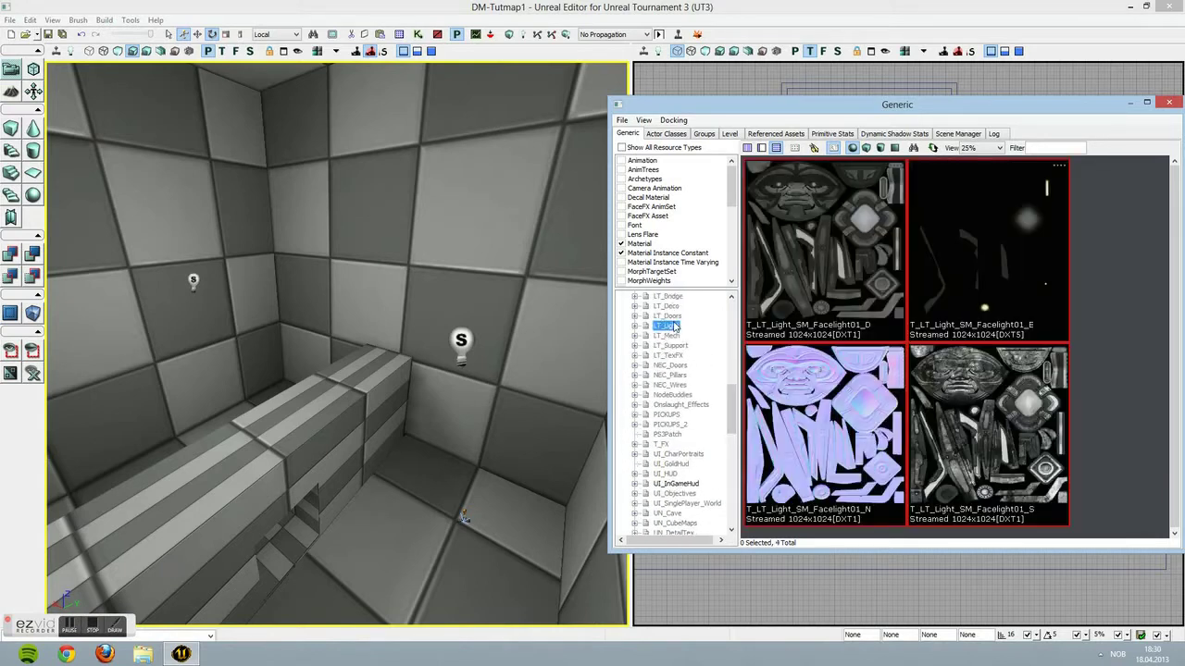
pyautogui.click(667, 306)
pyautogui.click(669, 296)
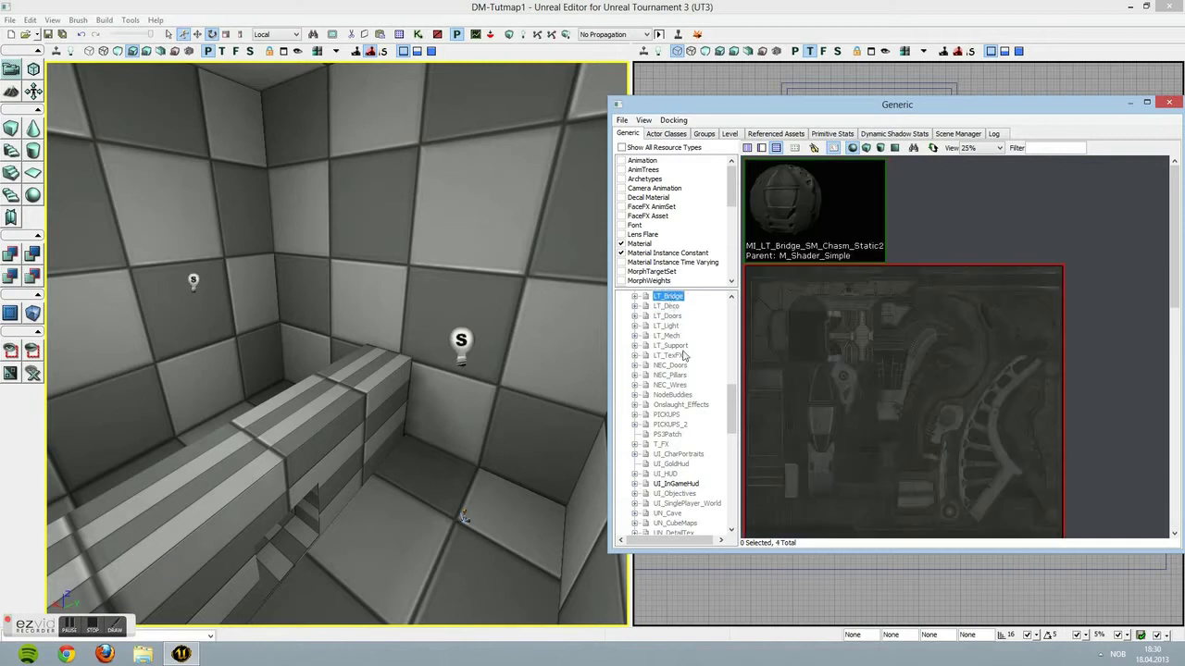
# Preview the resources in the PICKUPS package and look through its materials
pyautogui.click(677, 375)
pyautogui.click(680, 416)
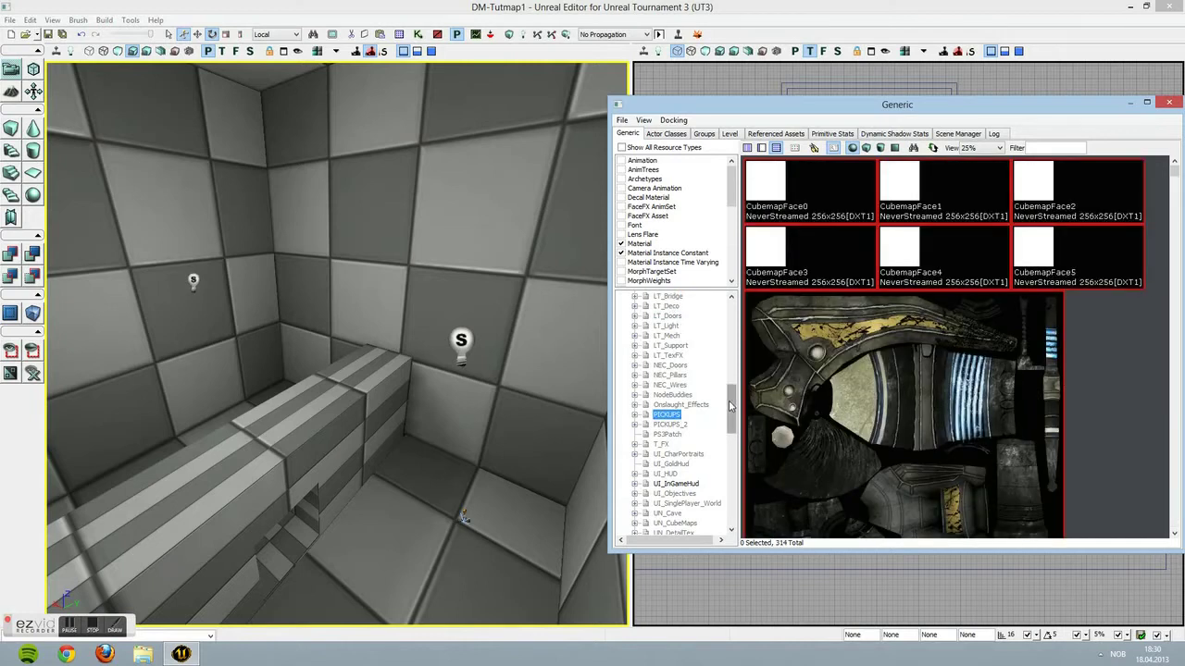
pyautogui.moveTo(730, 405)
pyautogui.mouseDown()
pyautogui.moveTo(719, 370)
pyautogui.moveTo(756, 321)
pyautogui.moveTo(730, 388)
pyautogui.mouseUp()
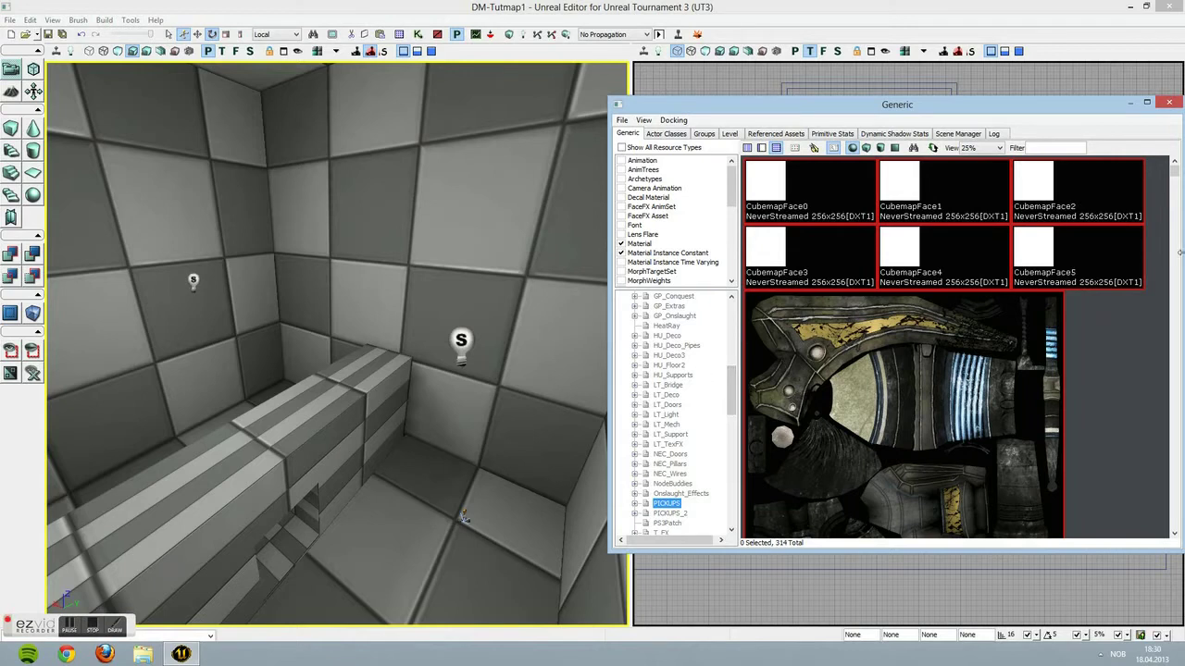
pyautogui.moveTo(1173, 173); pyautogui.dragTo(1170, 199)
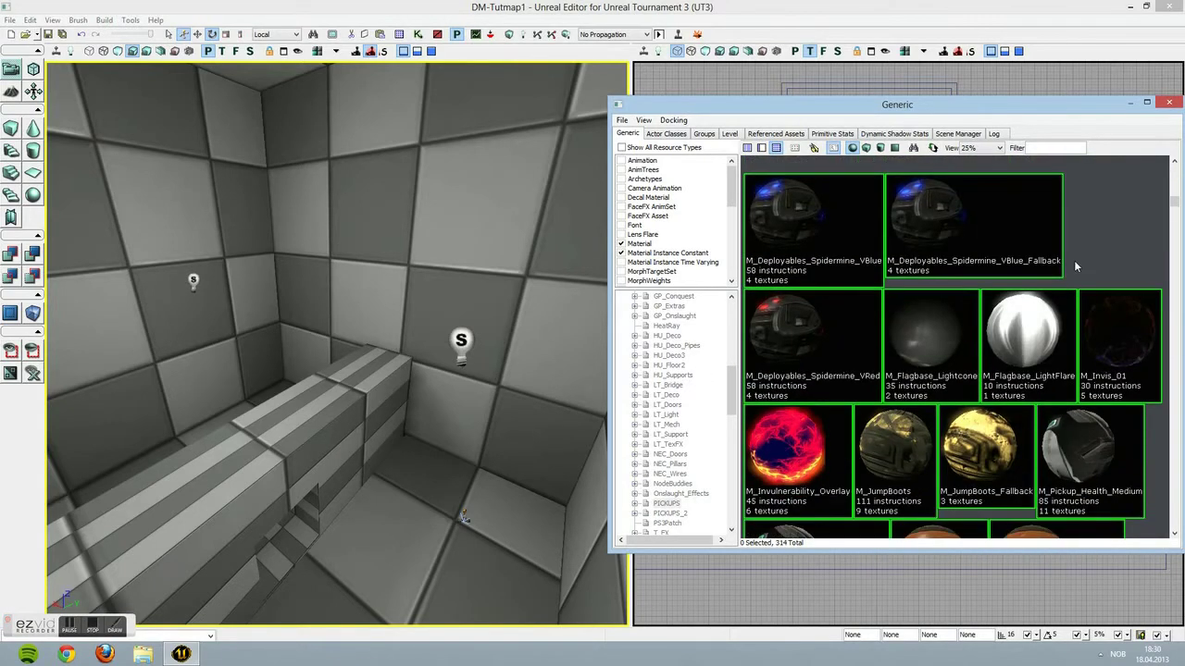
# Find the HU_Floor2 package, fully load it and bring its floor materials into view
pyautogui.click(689, 444)
pyautogui.moveTo(732, 396); pyautogui.dragTo(723, 420)
pyautogui.scroll(-2, 725, 421)
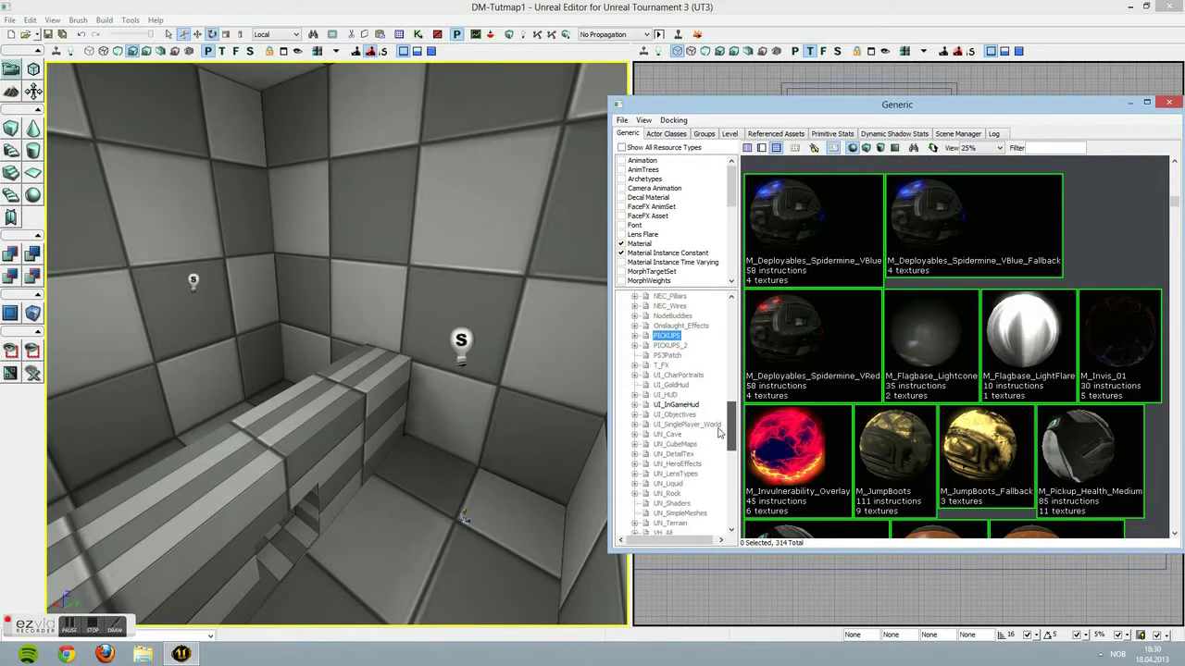
pyautogui.scroll(-2, 717, 434)
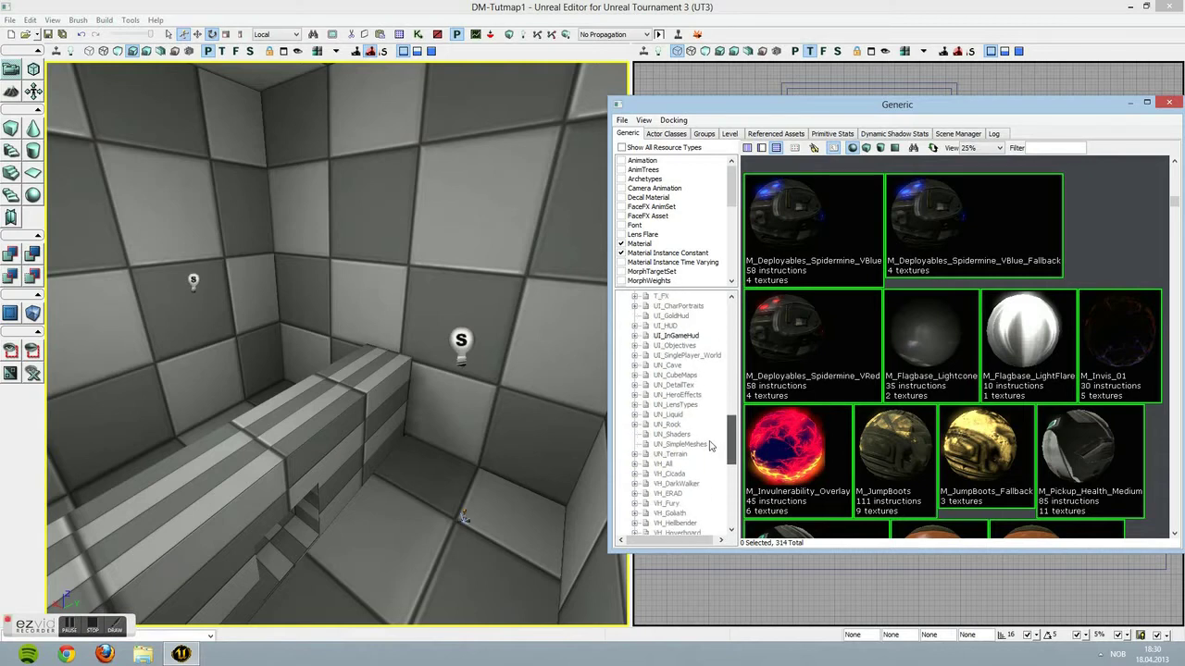
pyautogui.scroll(5, 710, 446)
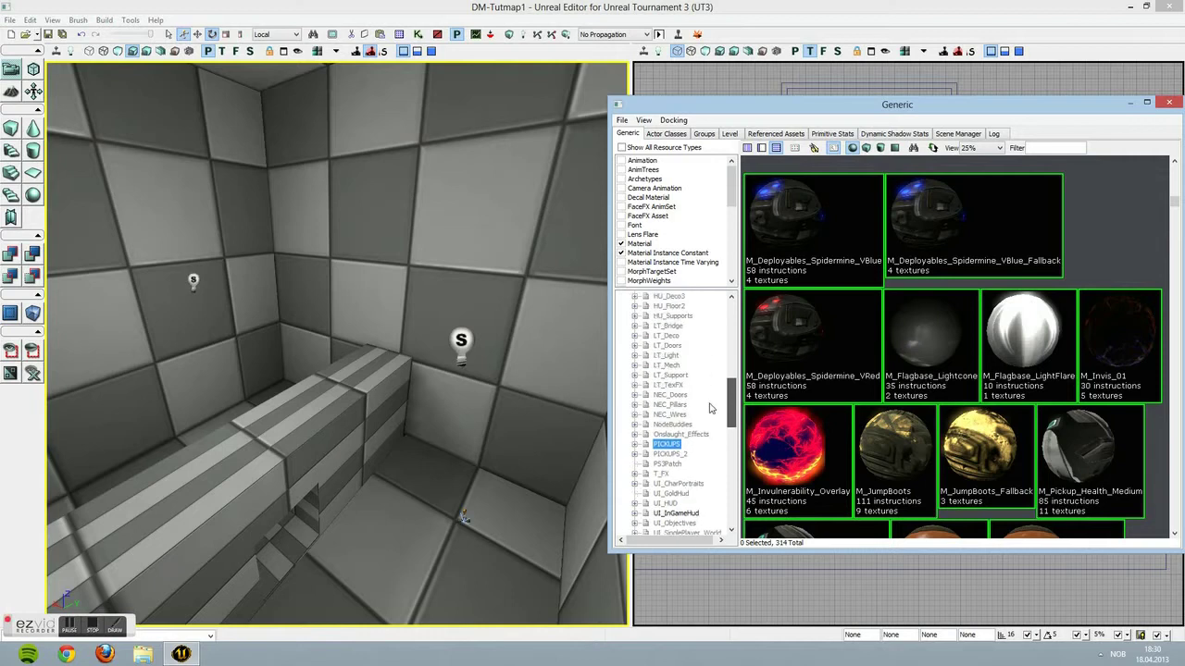
pyautogui.scroll(1, 709, 406)
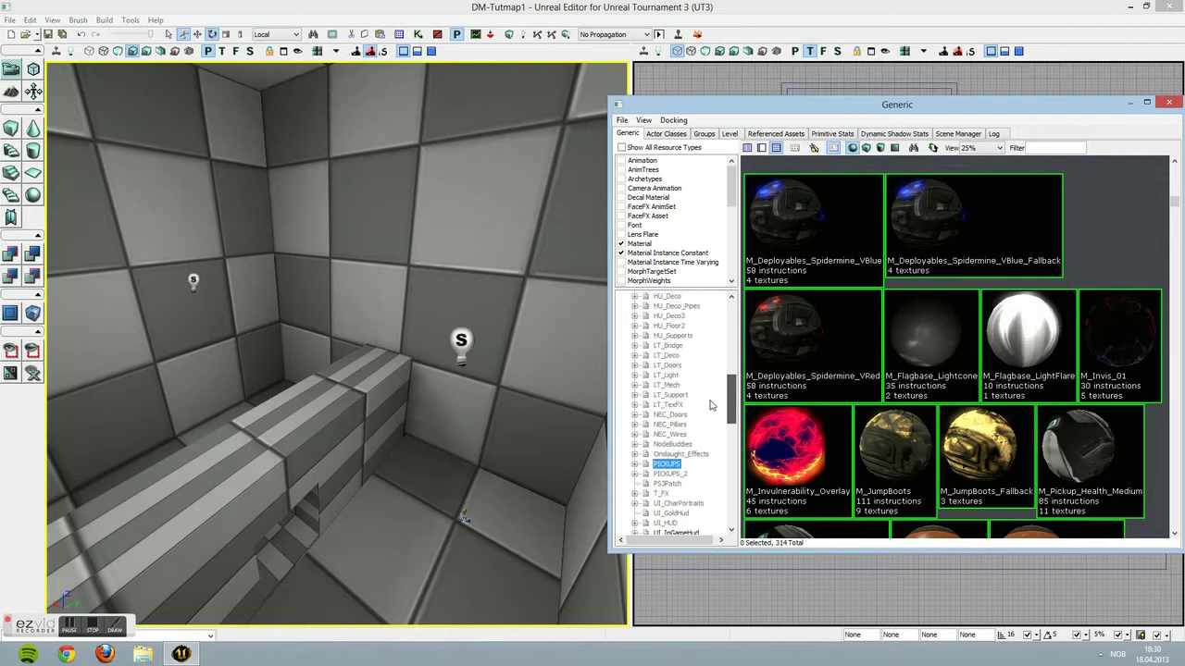
pyautogui.scroll(2, 686, 411)
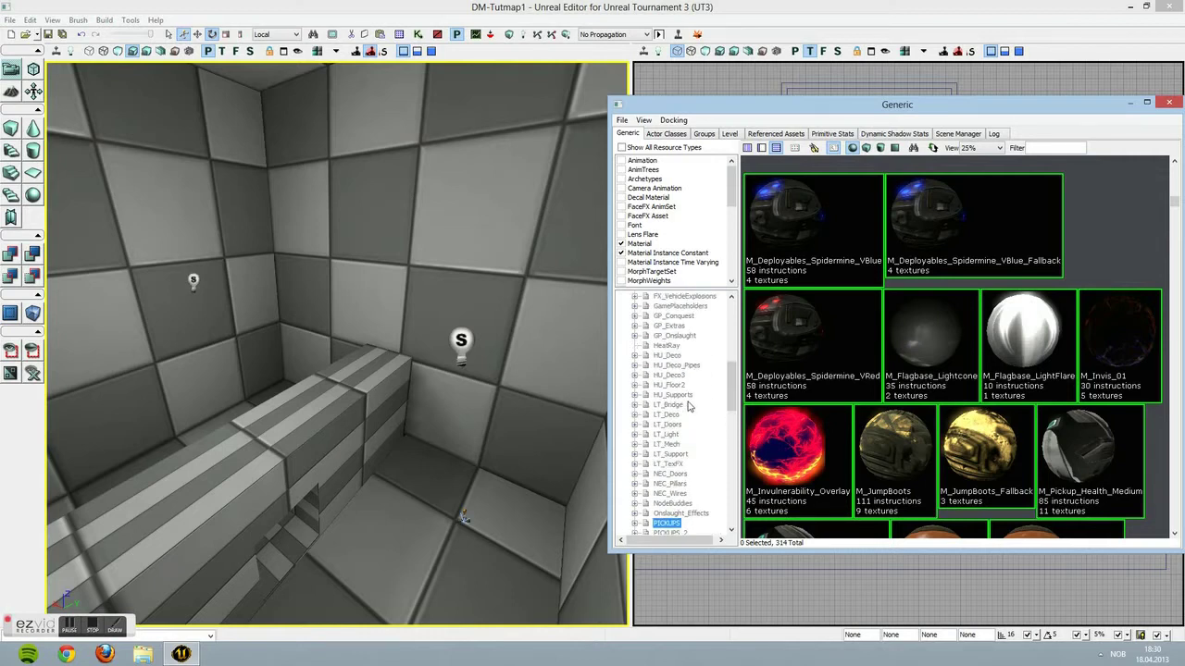
pyautogui.click(685, 387)
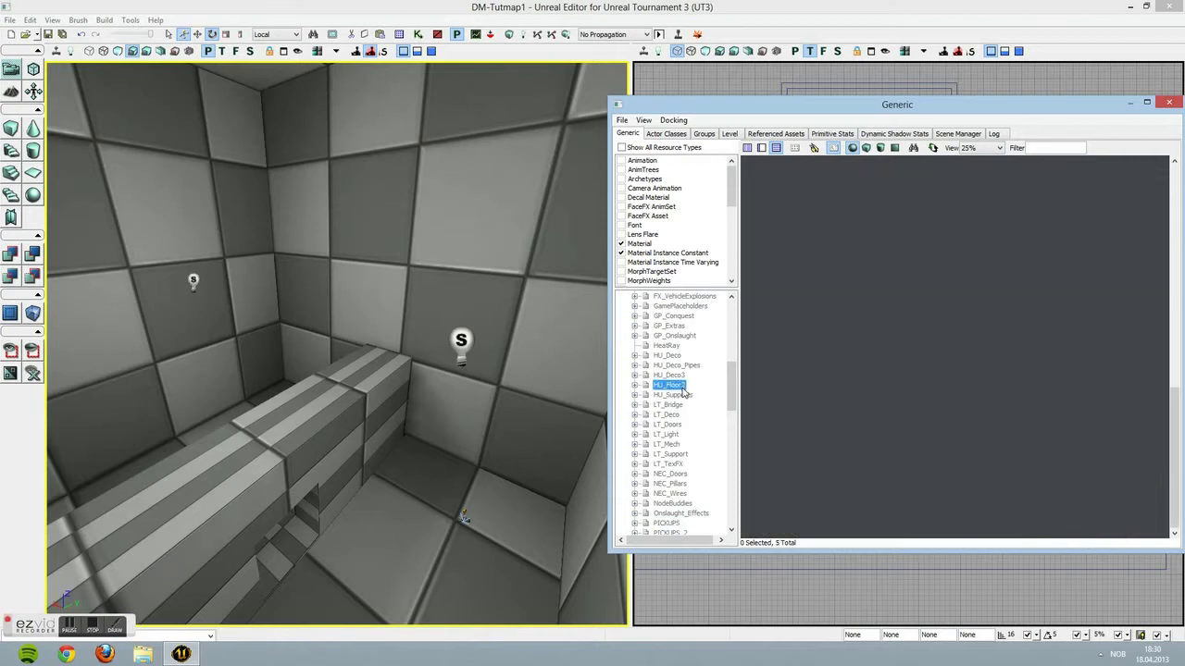
pyautogui.rightClick(681, 387)
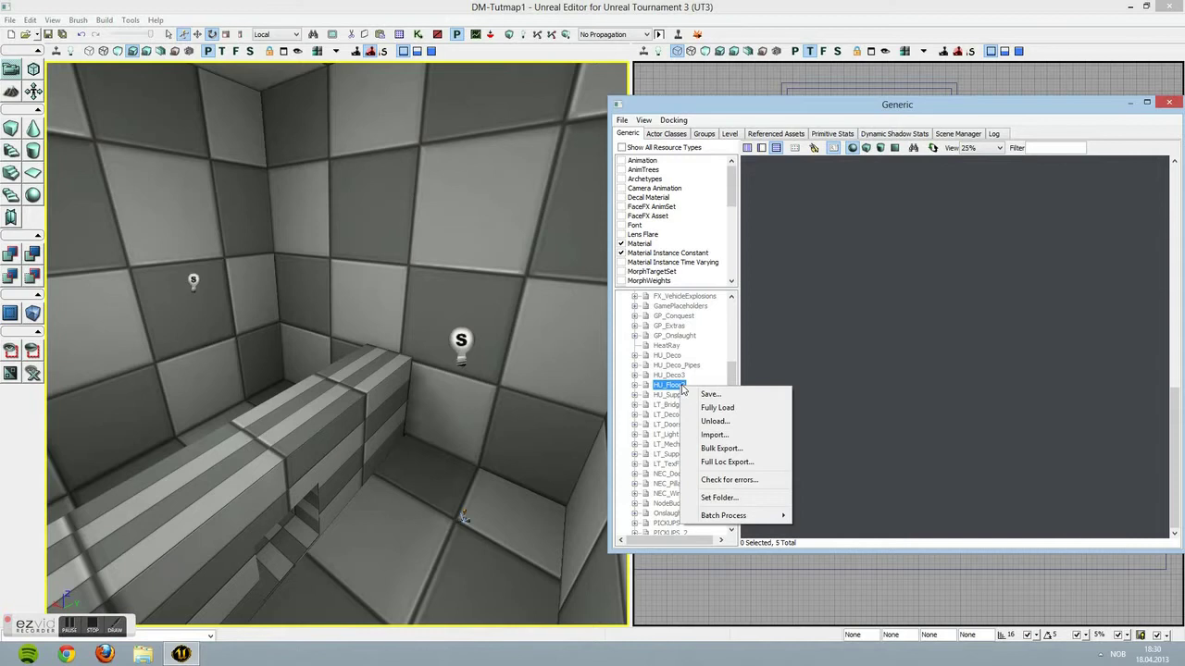
pyautogui.click(718, 409)
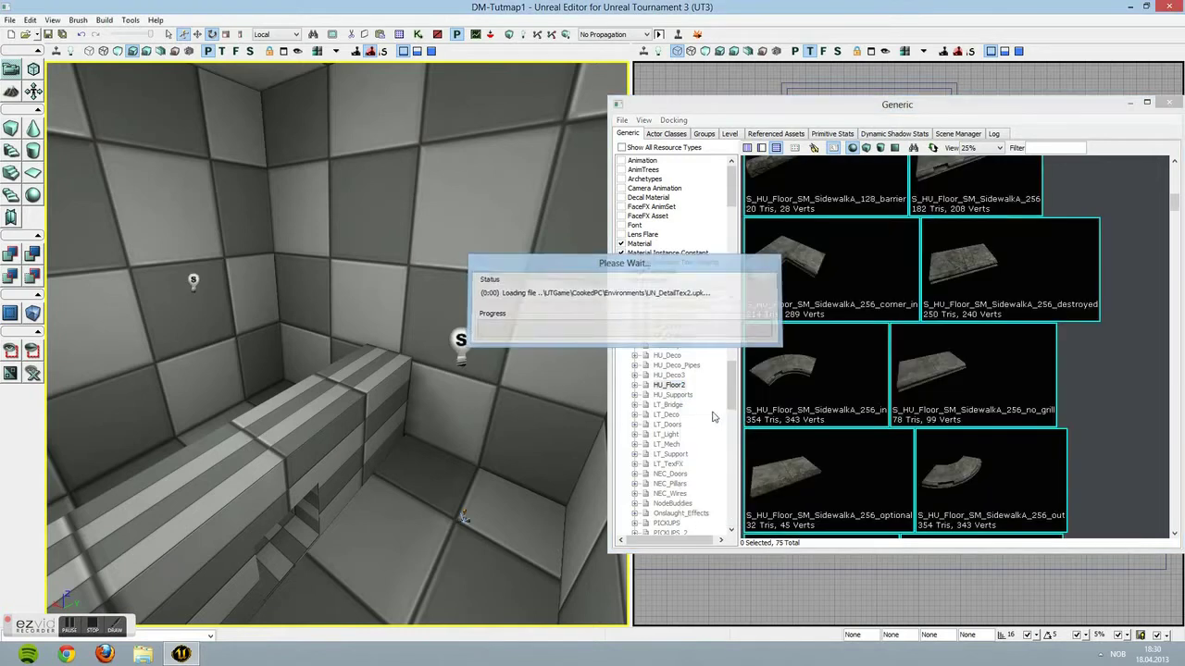
pyautogui.moveTo(1174, 202); pyautogui.dragTo(1175, 169)
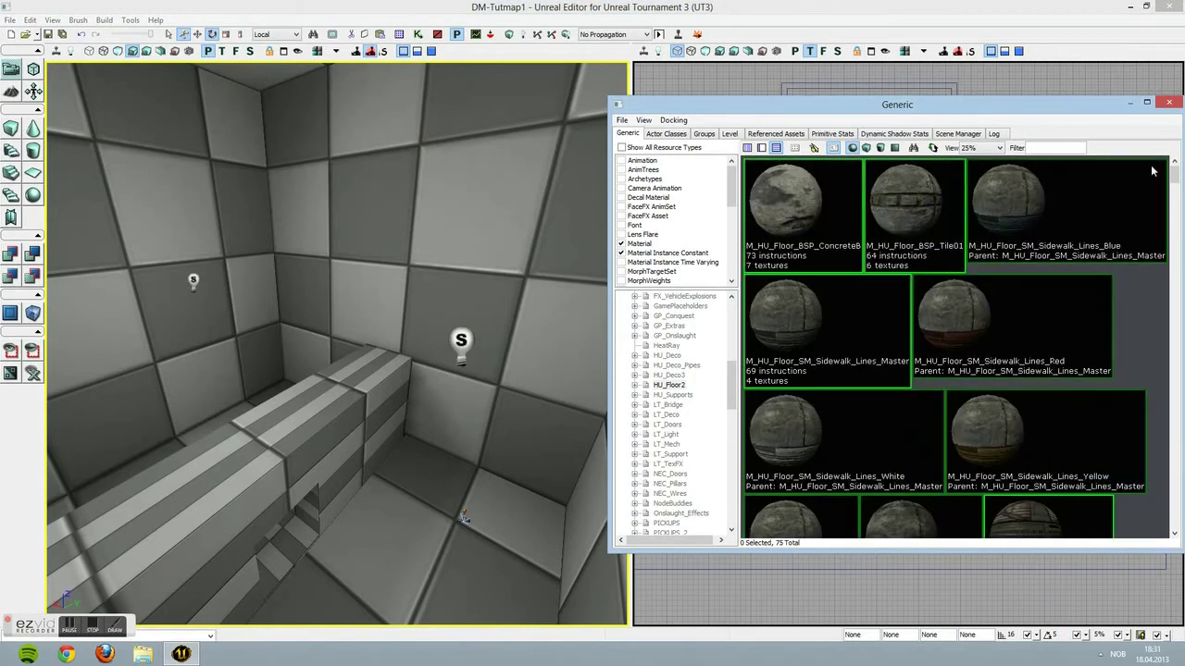
# Select the room's floor surface on both sides of the striped wall, leaving the walls unselected
pyautogui.moveTo(379, 233); pyautogui.dragTo(347, 371, button='right')
pyautogui.moveTo(583, 293); pyautogui.dragTo(526, 271, button='right')
pyautogui.click(550, 290)
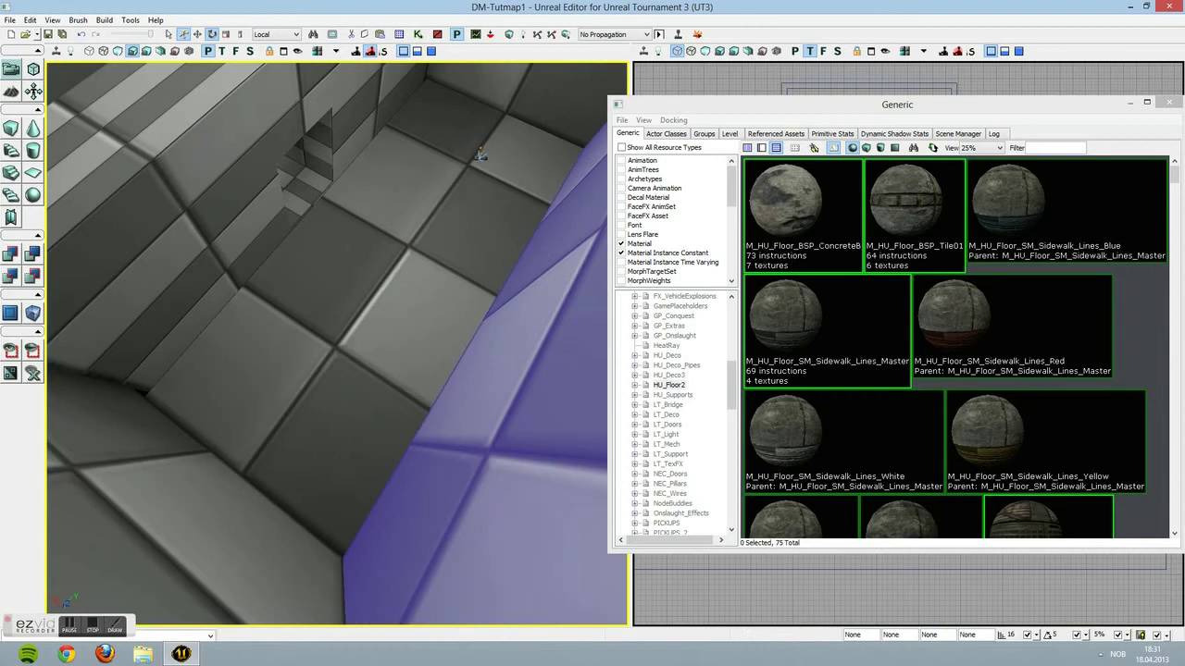
pyautogui.click(413, 270)
pyautogui.click(566, 205)
pyautogui.click(532, 185)
pyautogui.moveTo(532, 185); pyautogui.dragTo(405, 264, button='right')
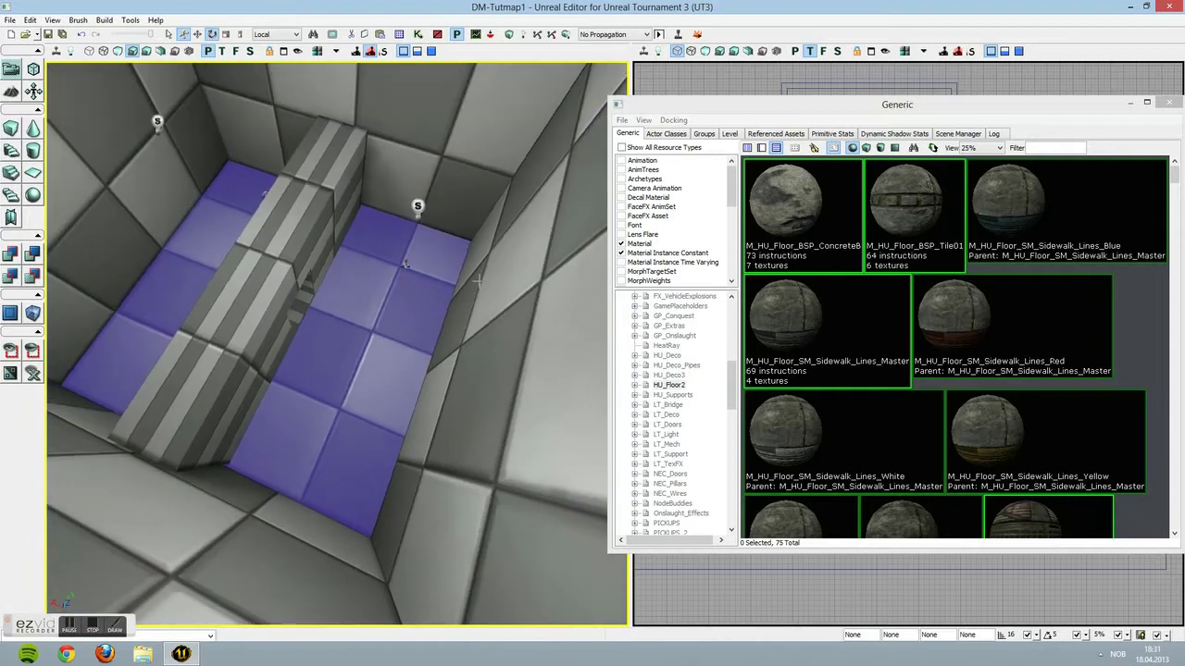
# Try the HU_Floor2 BSP concrete, Sidewalk_Lines (Master, White, Yellow, Red, Blue) and BSP_Tile01 materials on the selected floor
pyautogui.scroll(-4, 1180, 203)
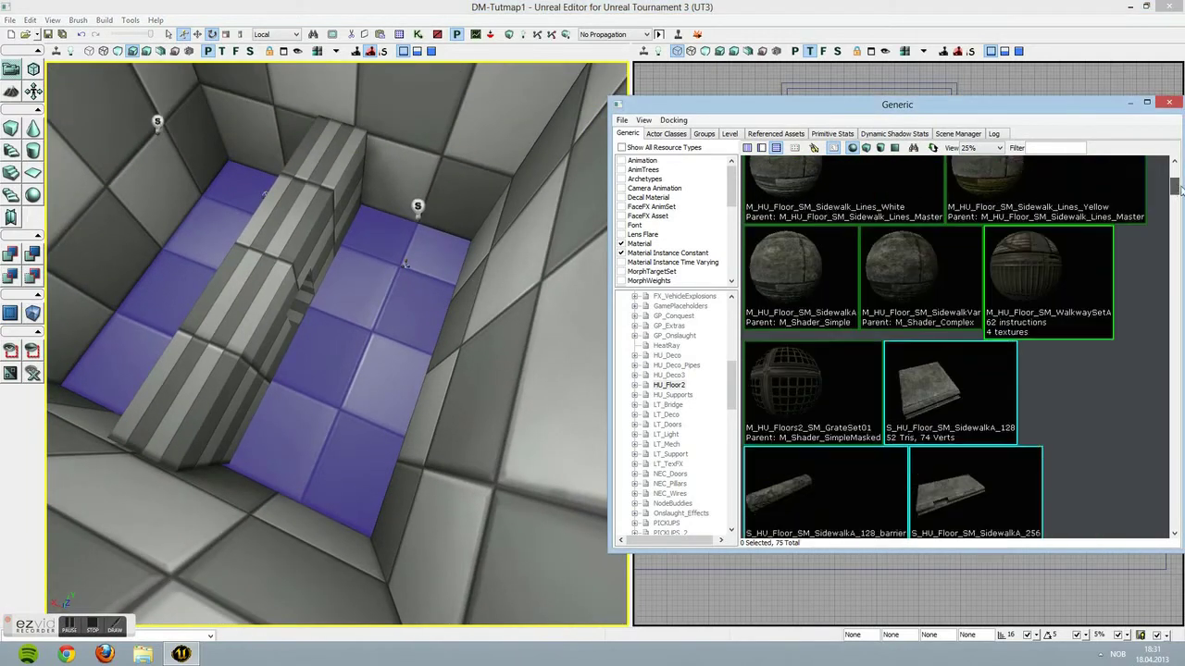
pyautogui.moveTo(1180, 185); pyautogui.dragTo(1181, 173)
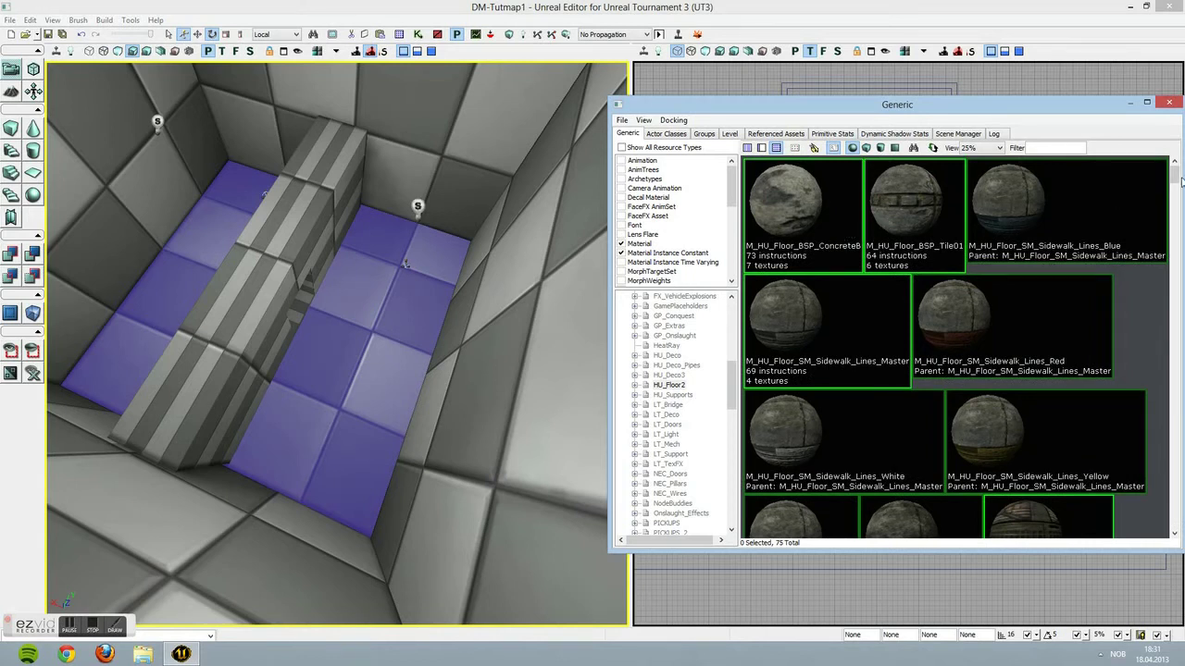
pyautogui.moveTo(1181, 181); pyautogui.dragTo(1158, 145)
pyautogui.click(775, 231)
pyautogui.click(825, 347)
pyautogui.click(845, 460)
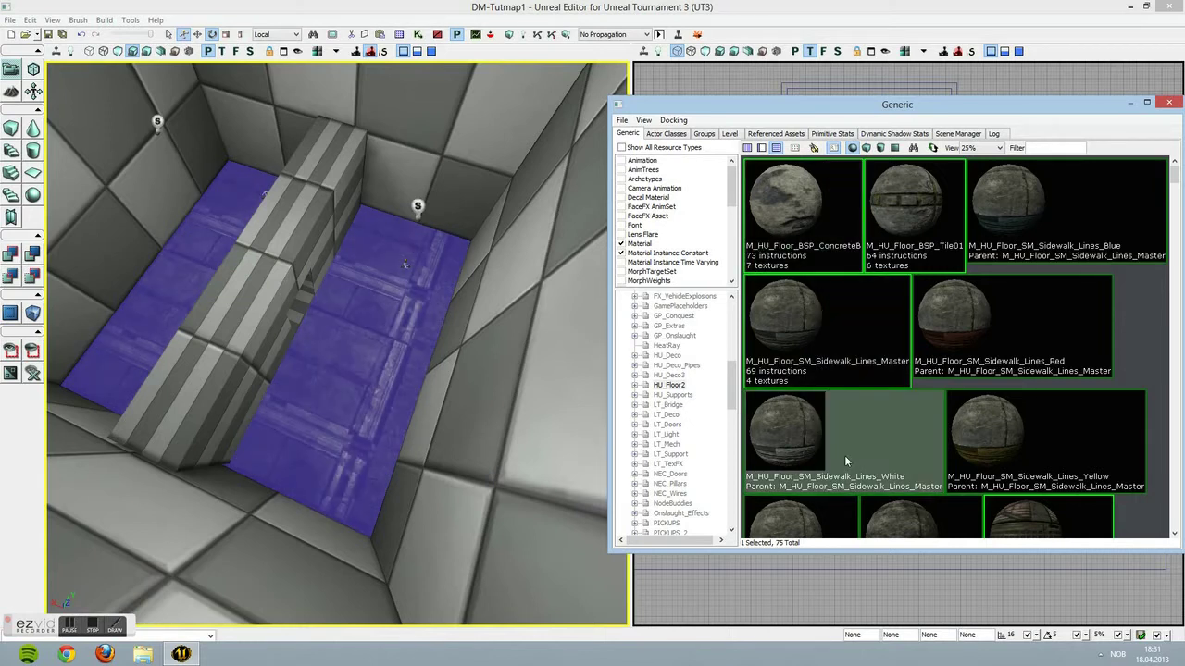
pyautogui.click(998, 476)
pyautogui.click(962, 323)
pyautogui.click(1020, 226)
pyautogui.click(787, 213)
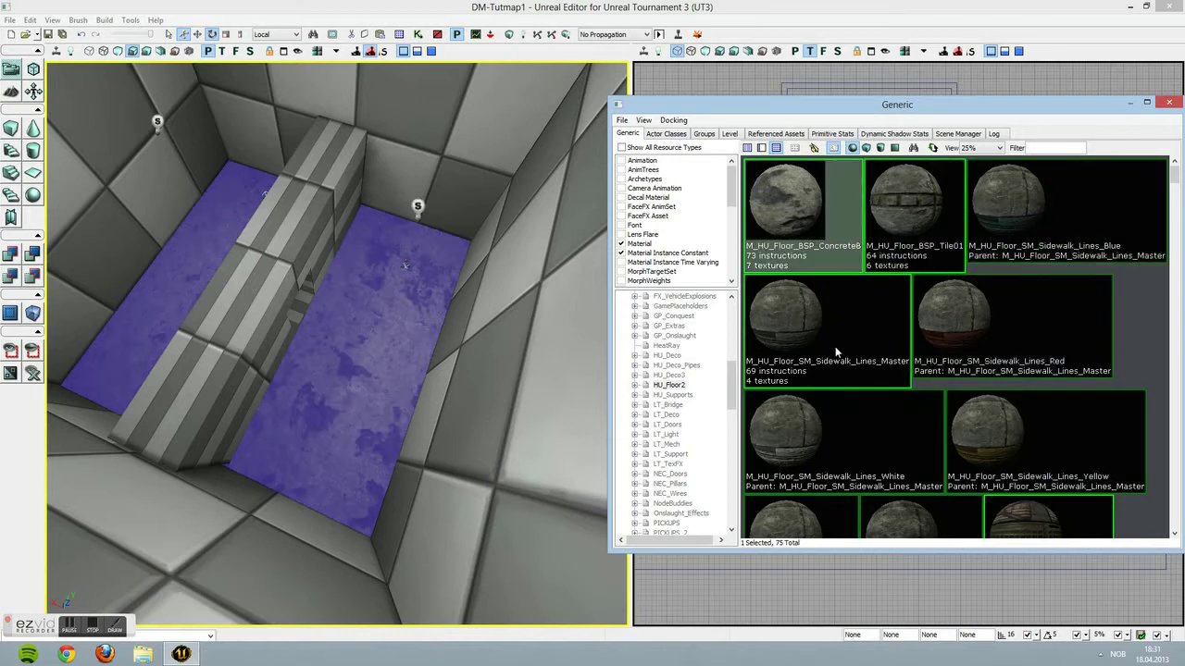
pyautogui.click(933, 214)
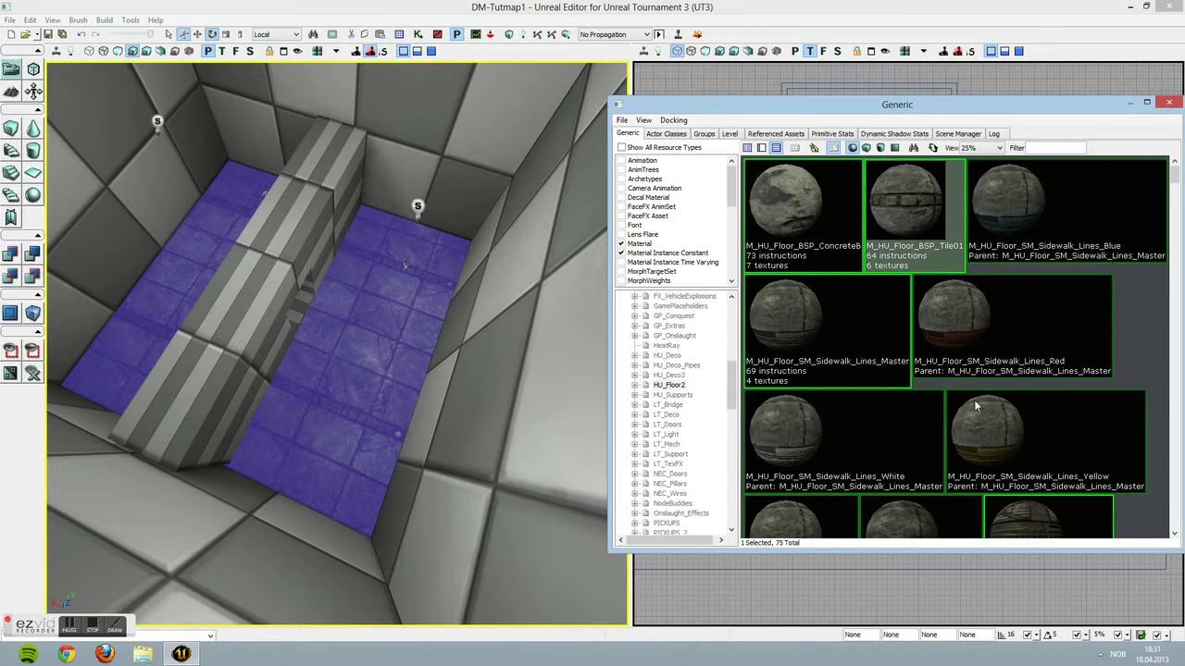
# Apply the M_HU_Floor_SM_SidewalkA material to the floor and inspect it up close
pyautogui.scroll(-3, 977, 404)
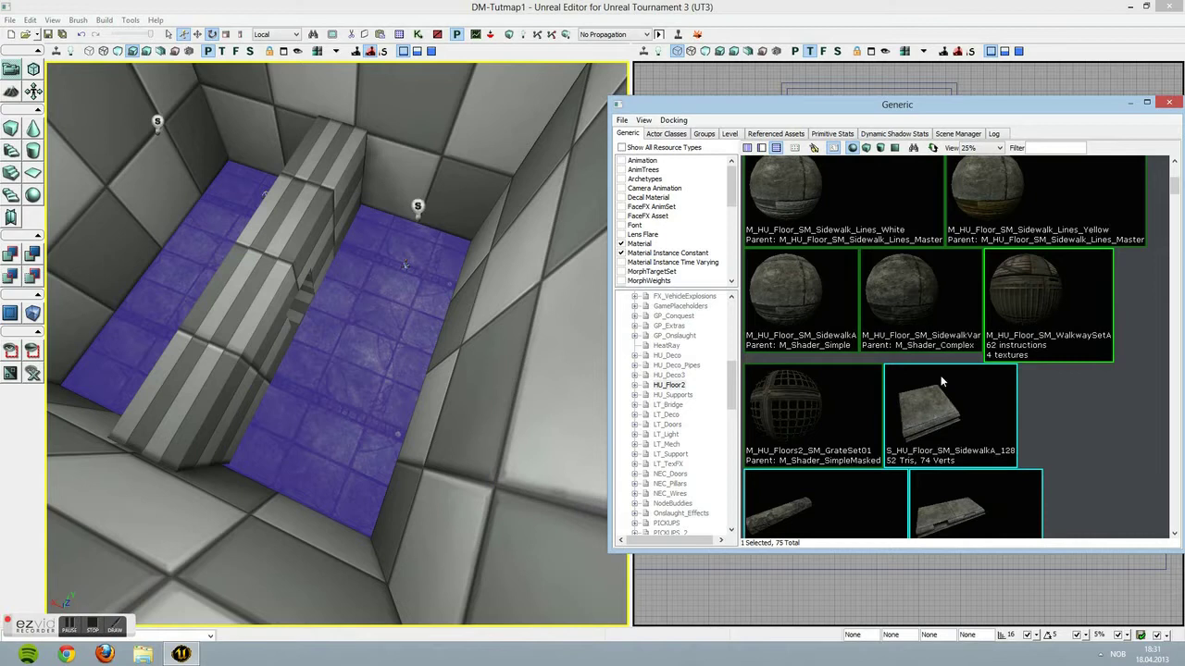
pyautogui.click(821, 296)
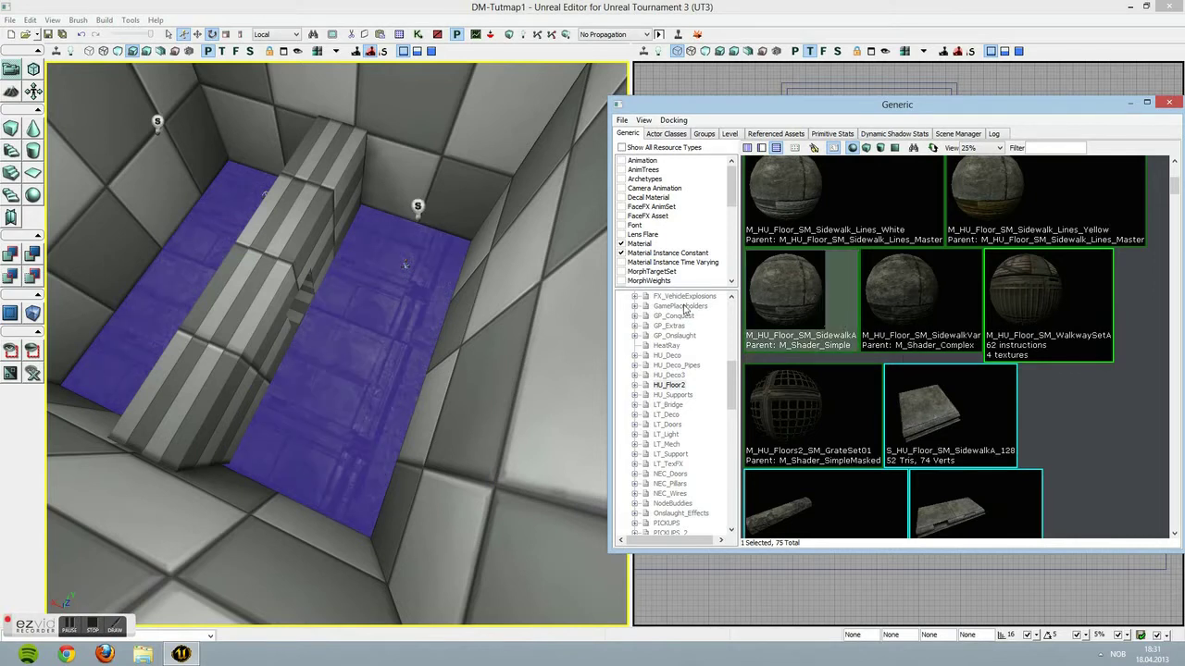
pyautogui.moveTo(537, 342); pyautogui.dragTo(491, 296)
pyautogui.moveTo(491, 297); pyautogui.dragTo(509, 342, button='right')
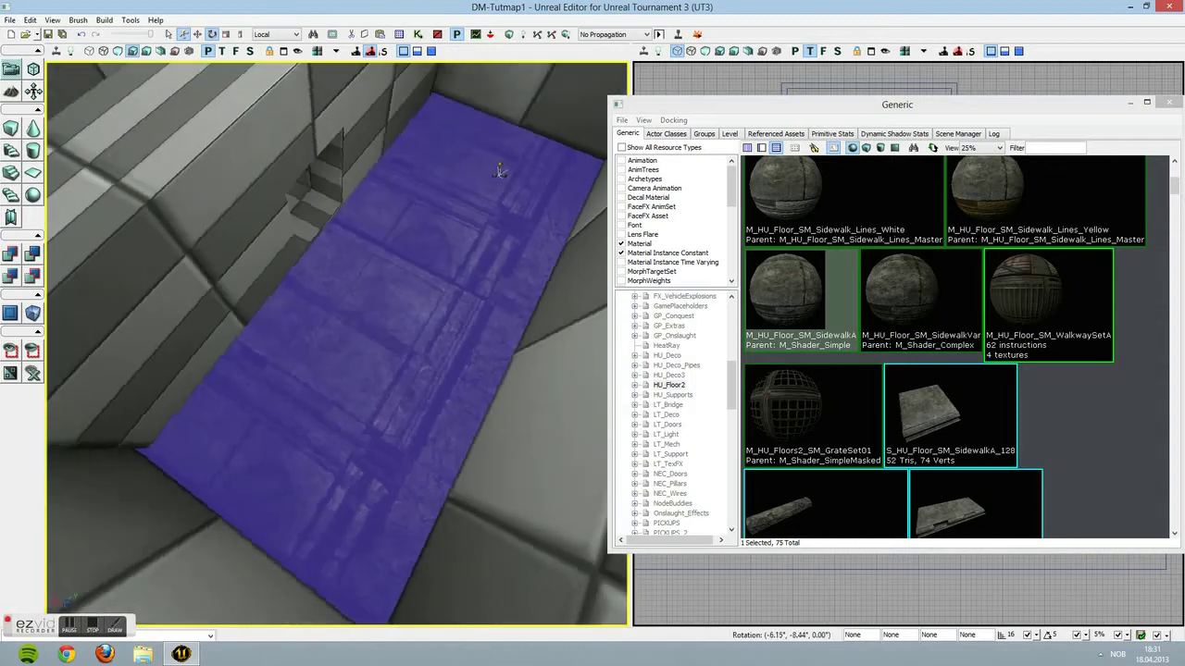
pyautogui.moveTo(499, 171); pyautogui.dragTo(375, 202, button='right')
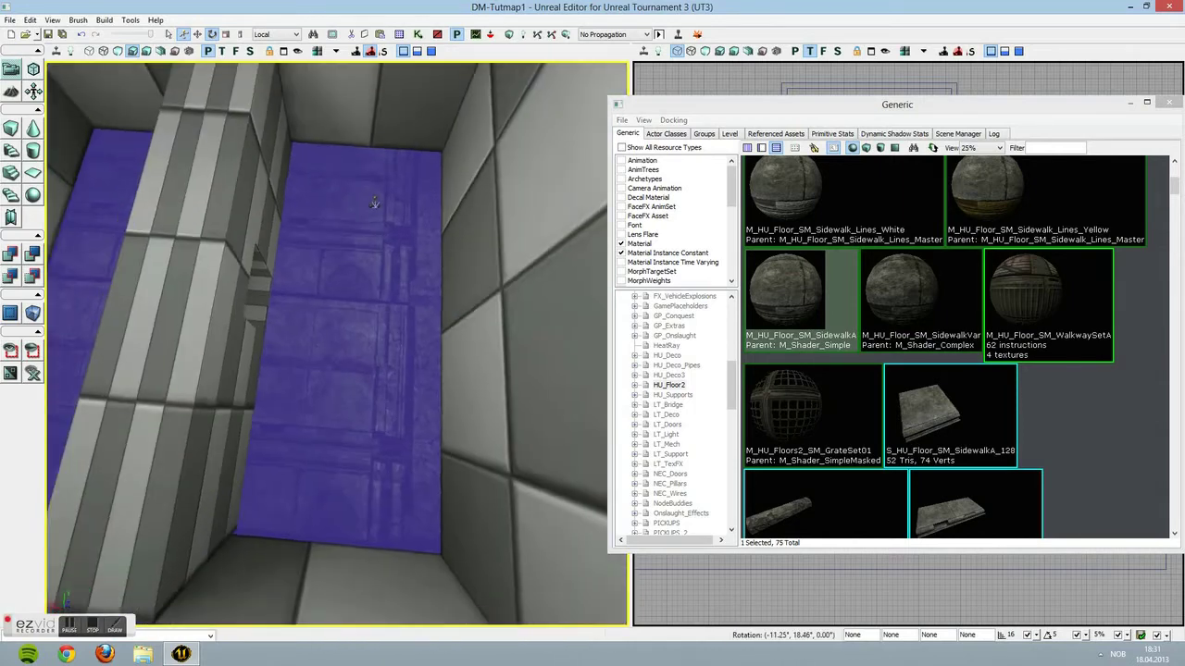
pyautogui.moveTo(375, 202); pyautogui.dragTo(361, 315)
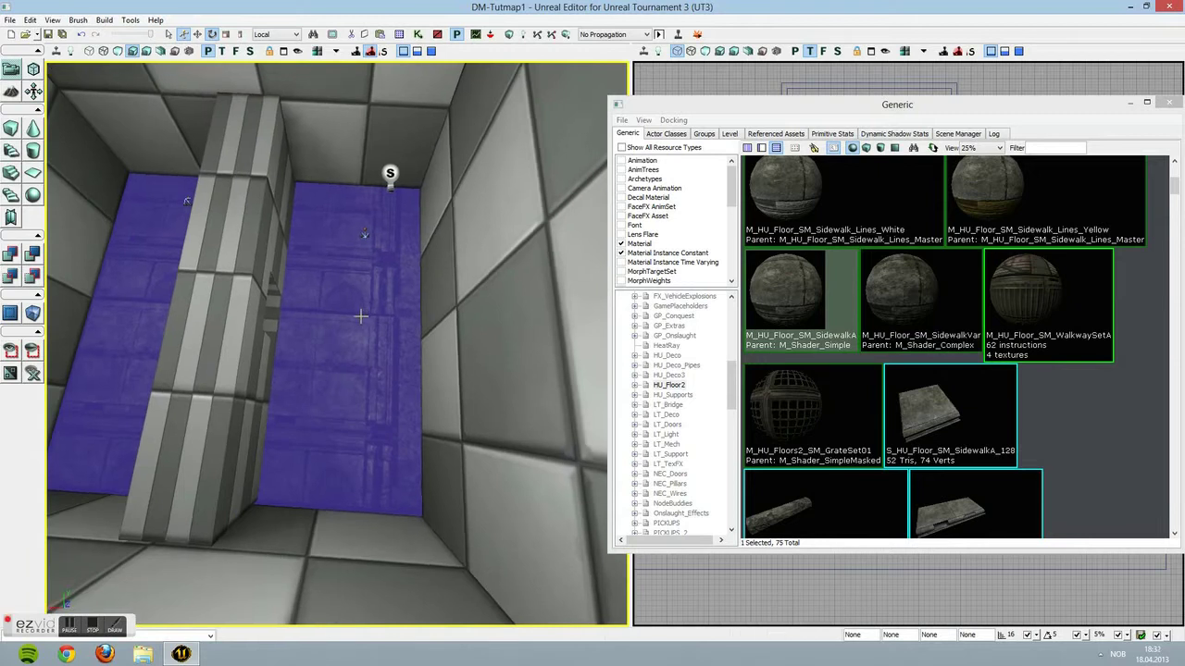
# Check the floor without its selection highlight, reselect it and open its Surface Properties
pyautogui.click(392, 387)
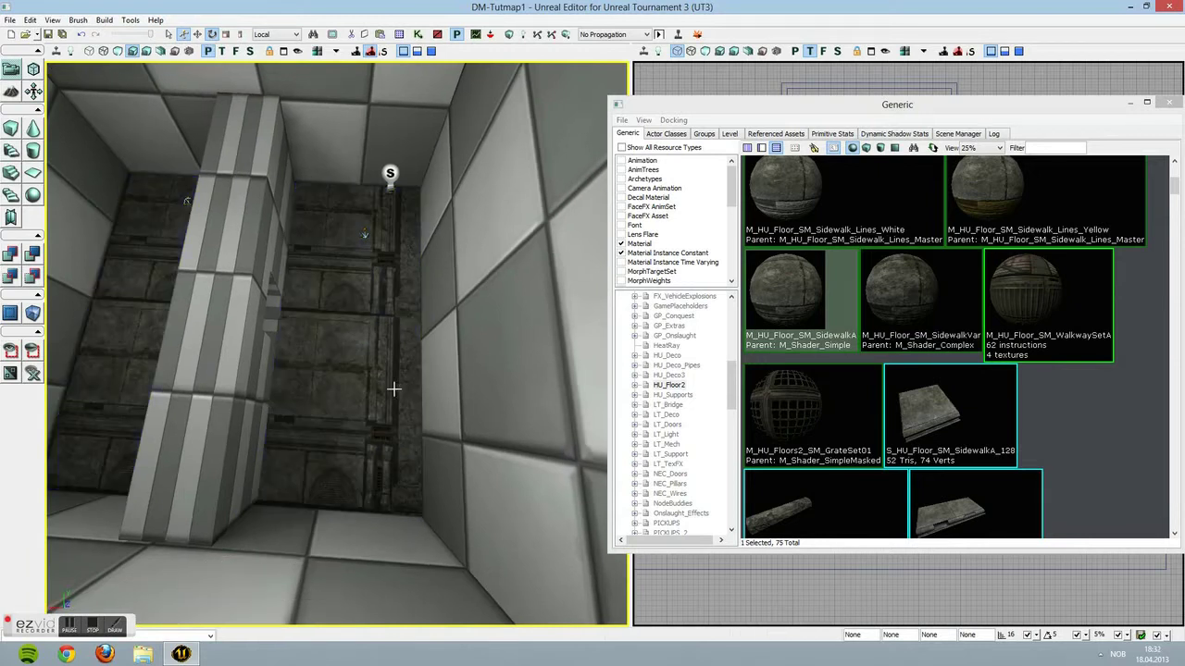
pyautogui.click(371, 365)
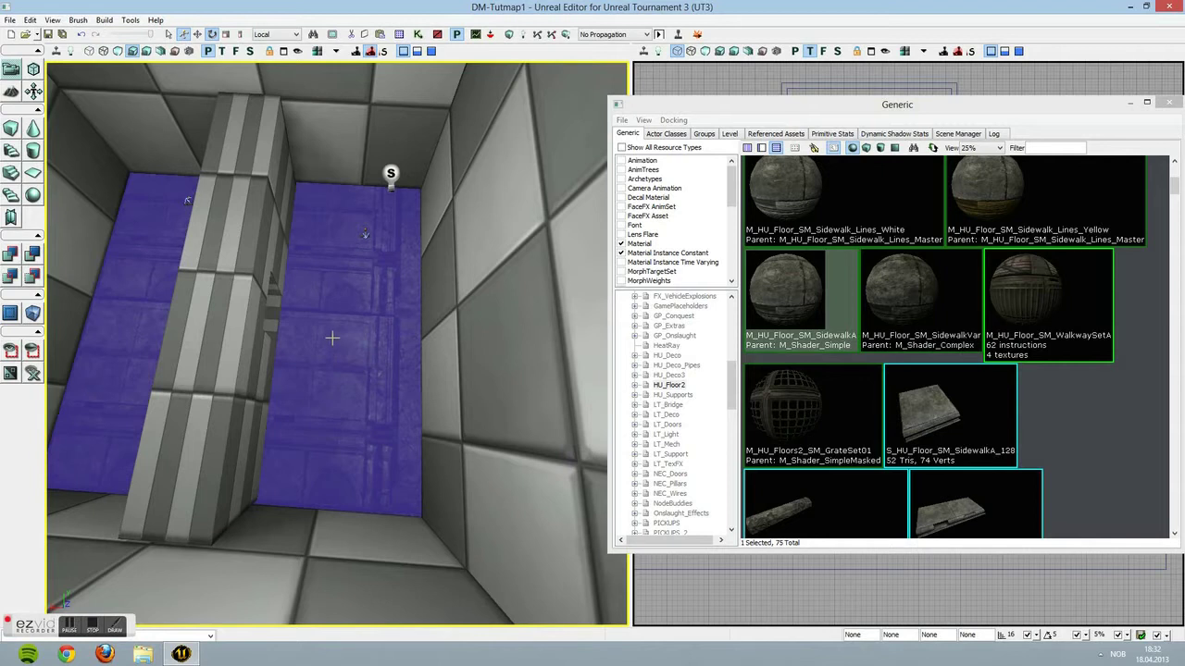
pyautogui.rightClick(336, 331)
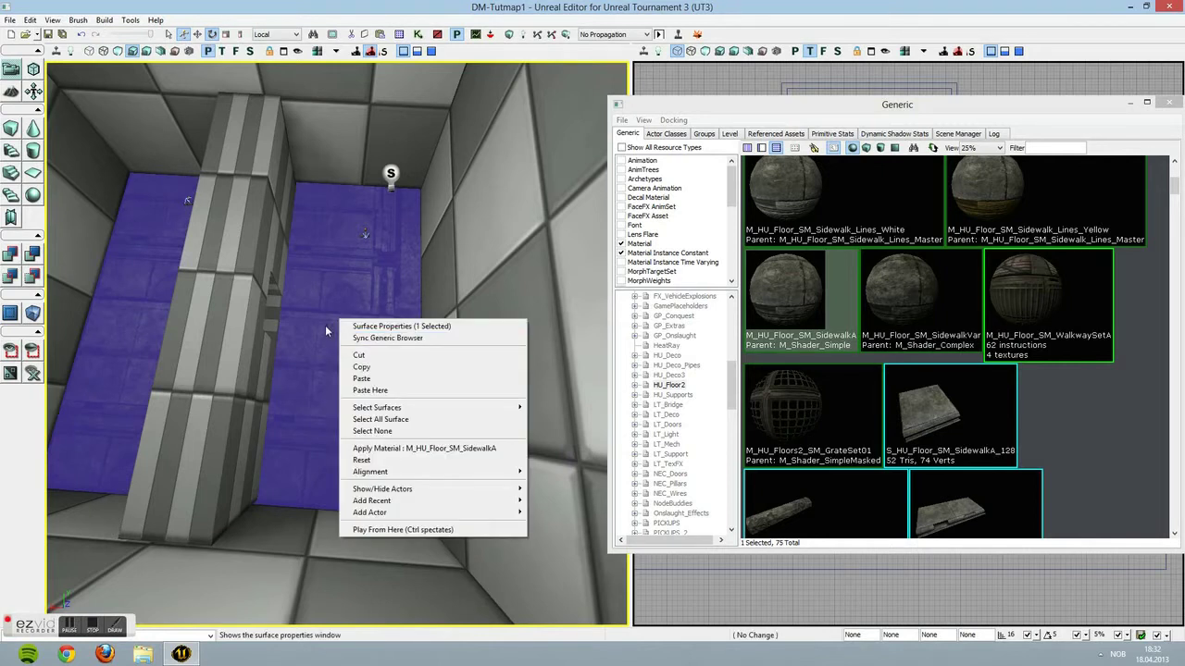
pyautogui.click(400, 327)
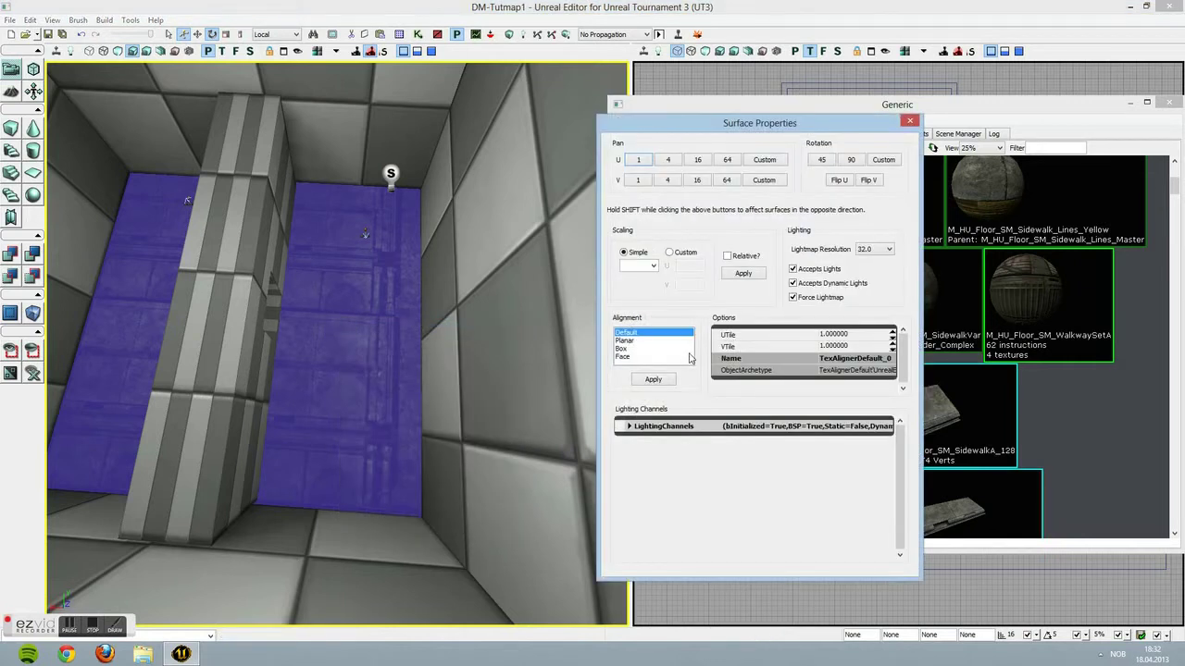
# Try a Simple scaling of 0.5 on the selected floor's material
pyautogui.moveTo(752, 135); pyautogui.dragTo(683, 123)
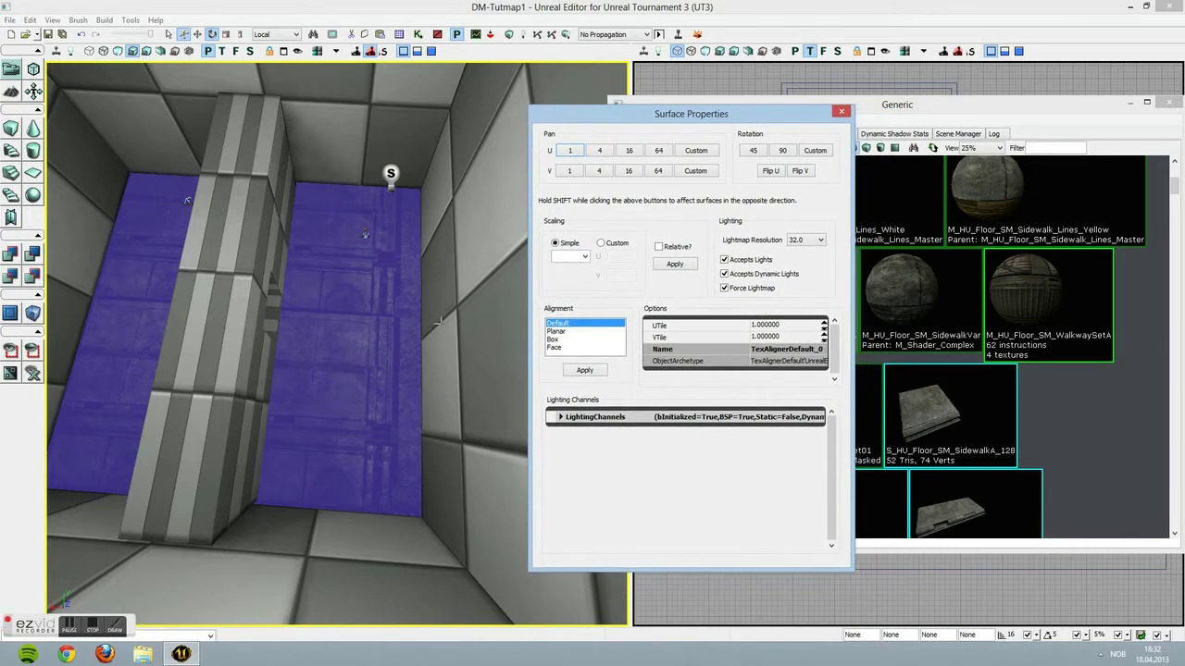
pyautogui.click(582, 256)
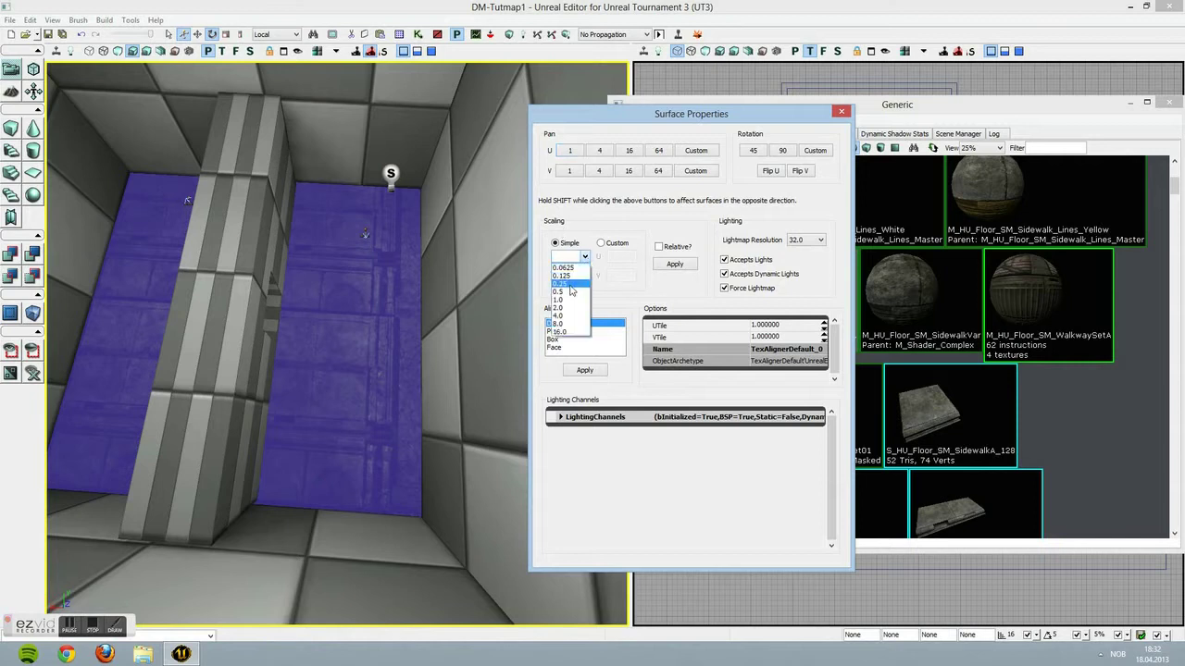
pyautogui.click(565, 299)
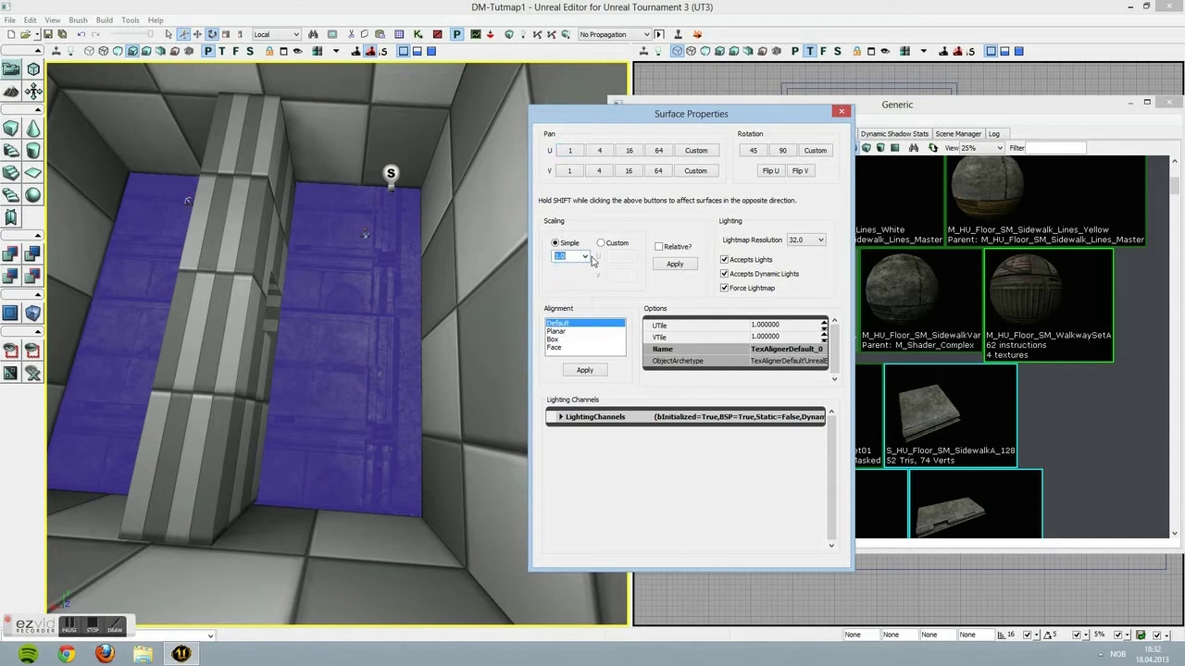
pyautogui.click(589, 259)
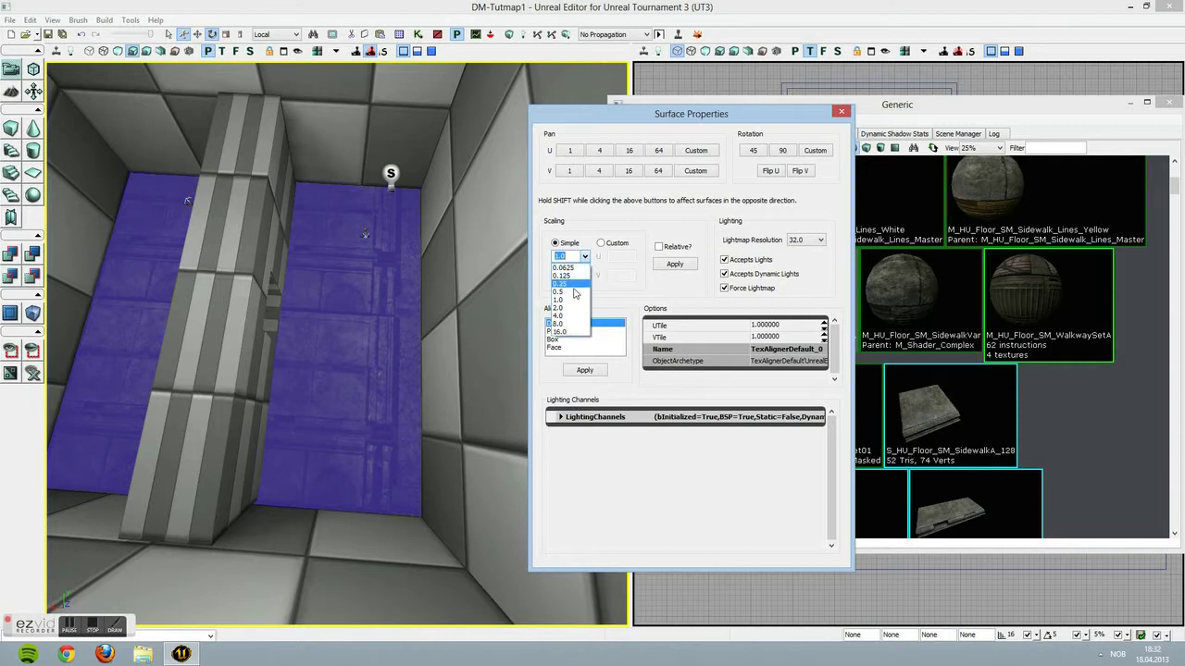
pyautogui.click(571, 295)
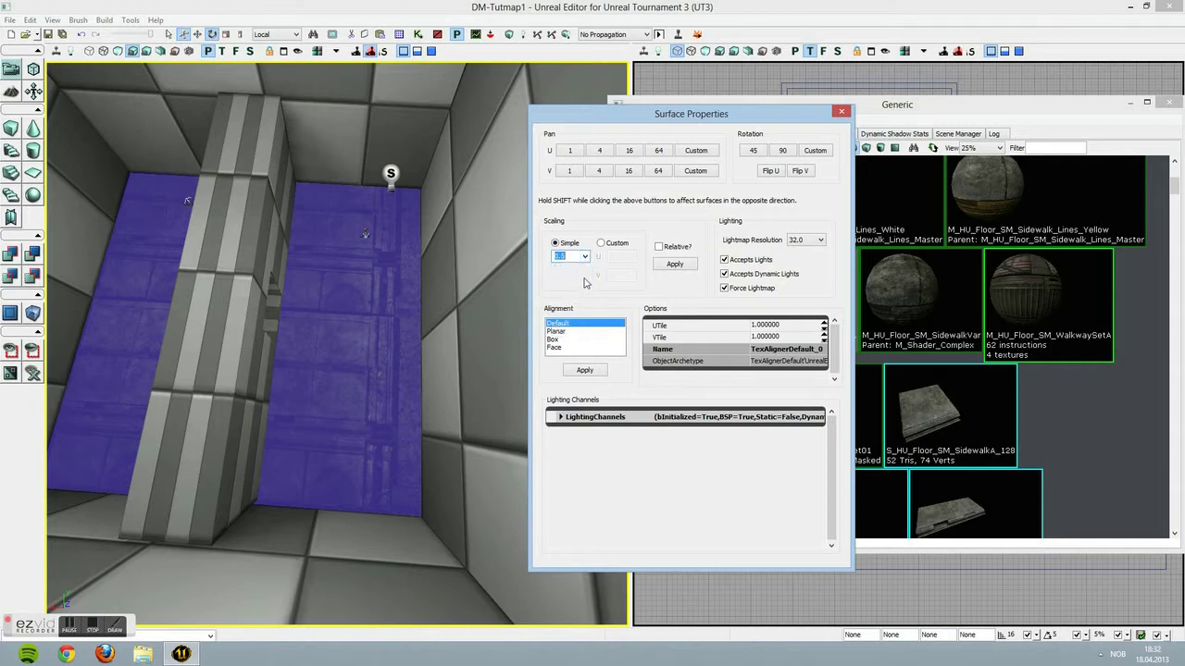
pyautogui.click(673, 265)
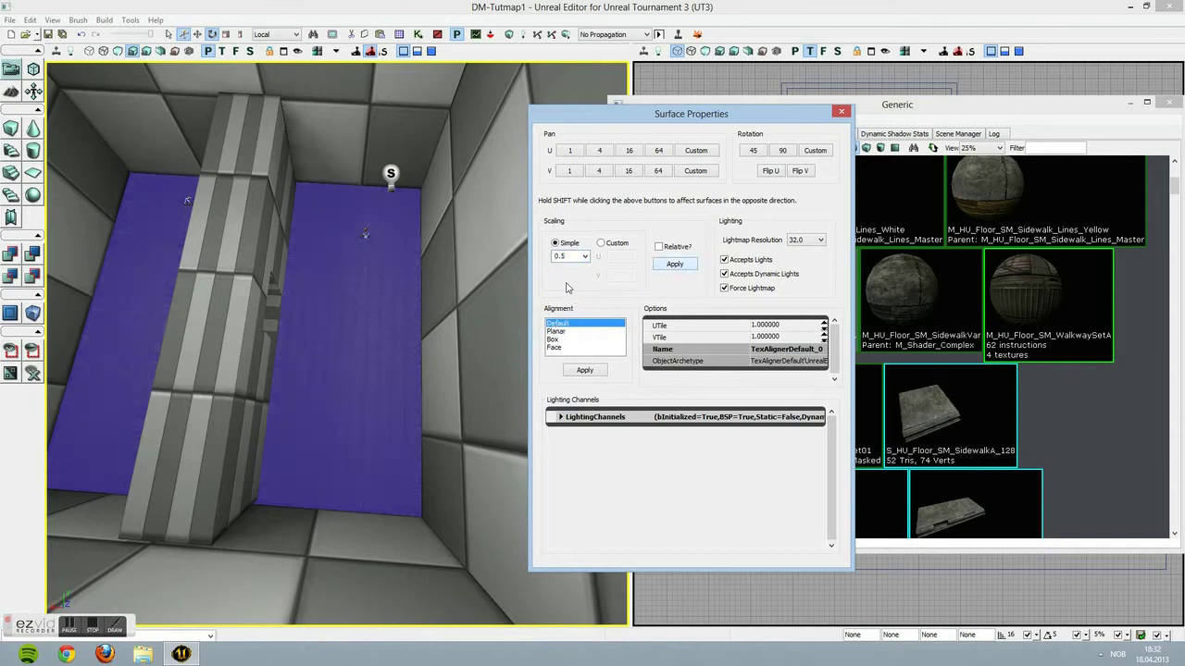
pyautogui.moveTo(394, 352)
pyautogui.mouseDown(button='right')
pyautogui.moveTo(356, 384)
pyautogui.moveTo(394, 352)
pyautogui.mouseUp(button='right')
# Try Simple scaling values of 1.0 and 2.0 on the floor and compare the tile size on both sides of the wall
pyautogui.click(588, 259)
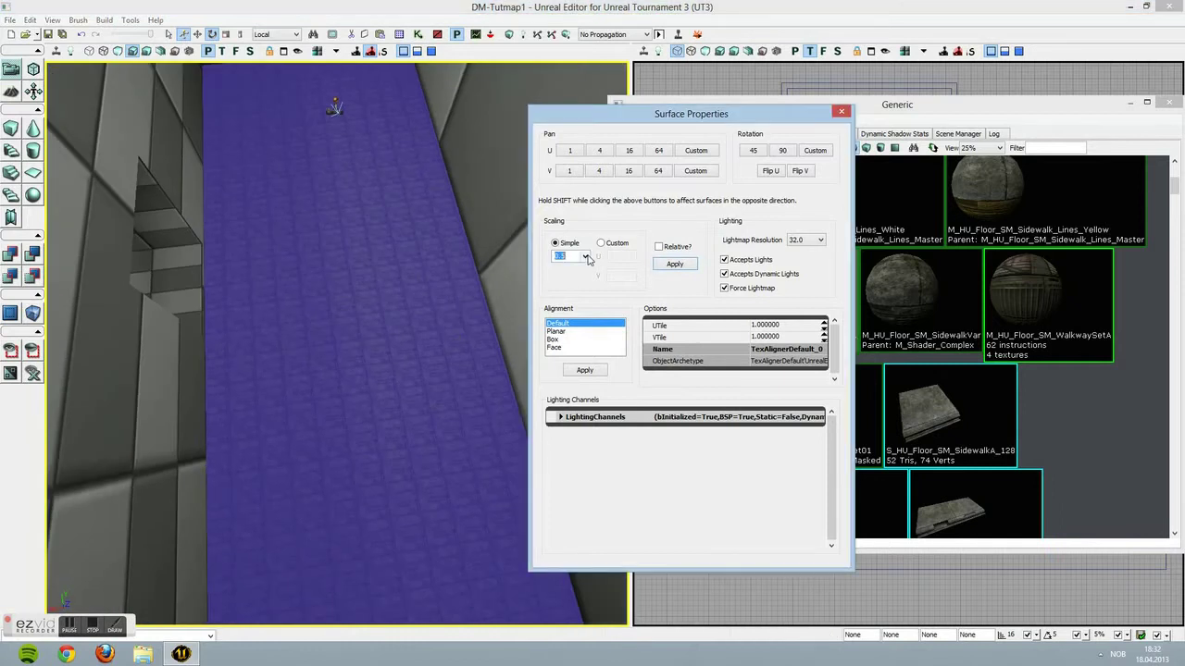
pyautogui.click(586, 257)
pyautogui.click(570, 305)
pyautogui.click(675, 265)
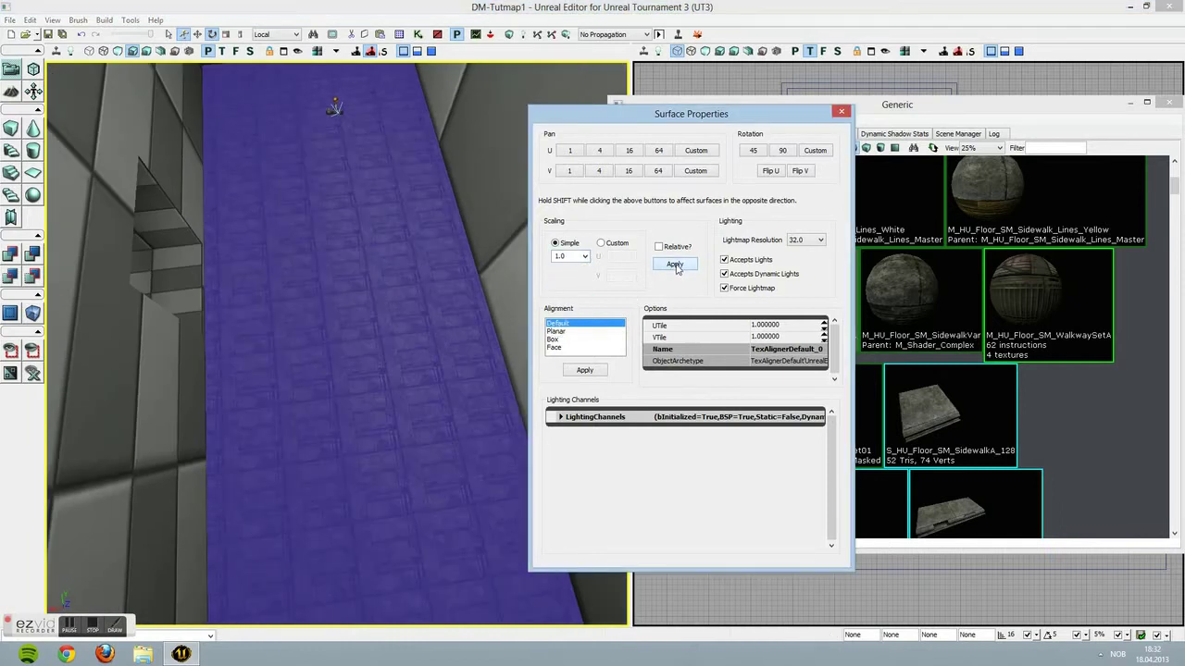
pyautogui.moveTo(427, 317)
pyautogui.mouseDown(button='right')
pyautogui.moveTo(400, 340)
pyautogui.moveTo(426, 317)
pyautogui.mouseUp(button='right')
pyautogui.click(585, 260)
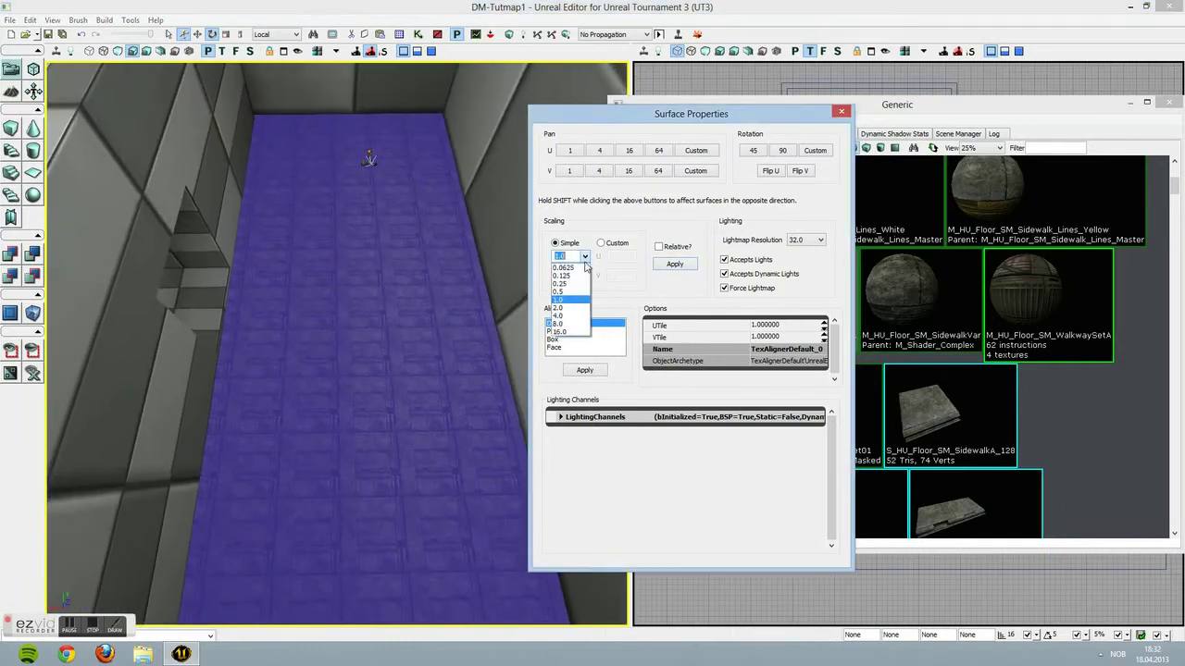
pyautogui.click(567, 310)
pyautogui.click(659, 268)
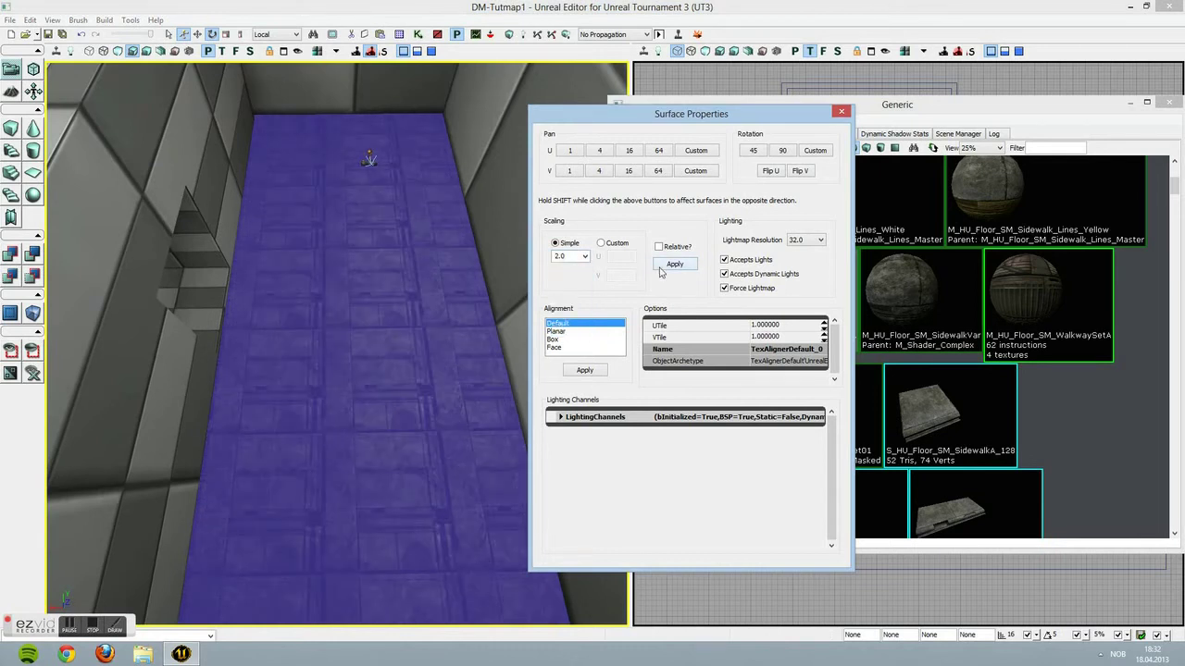
pyautogui.moveTo(463, 291); pyautogui.dragTo(407, 315, button='right')
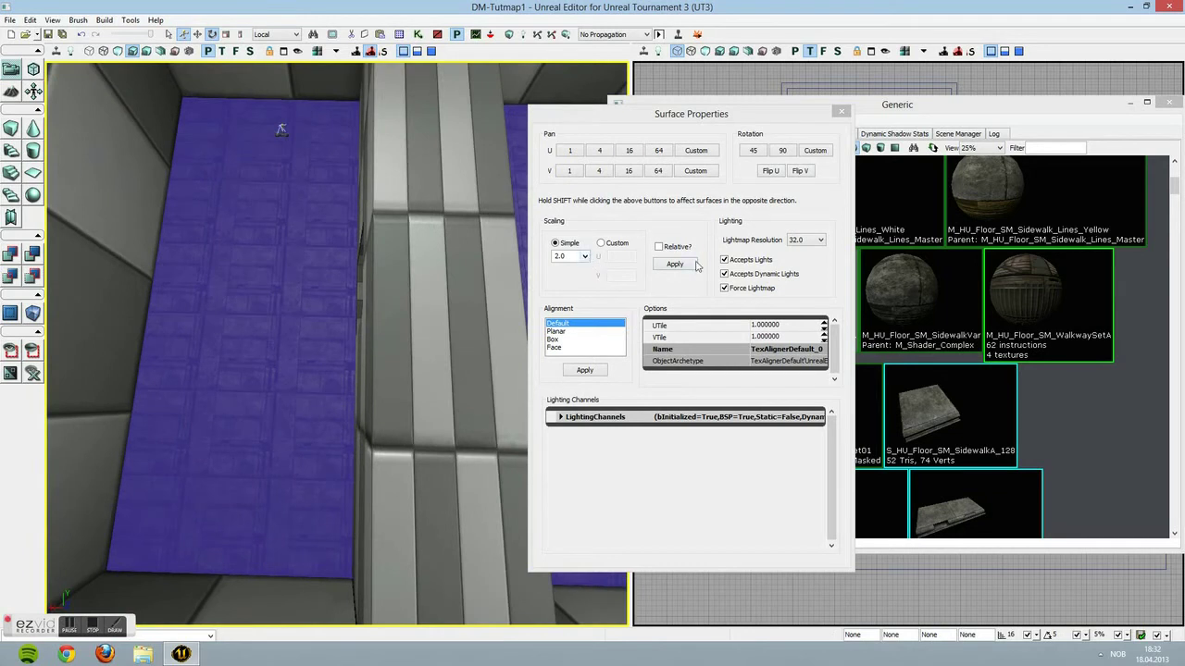
# Set the floor material's Simple scaling to 4.0 and rotate it by 90 degrees
pyautogui.click(583, 256)
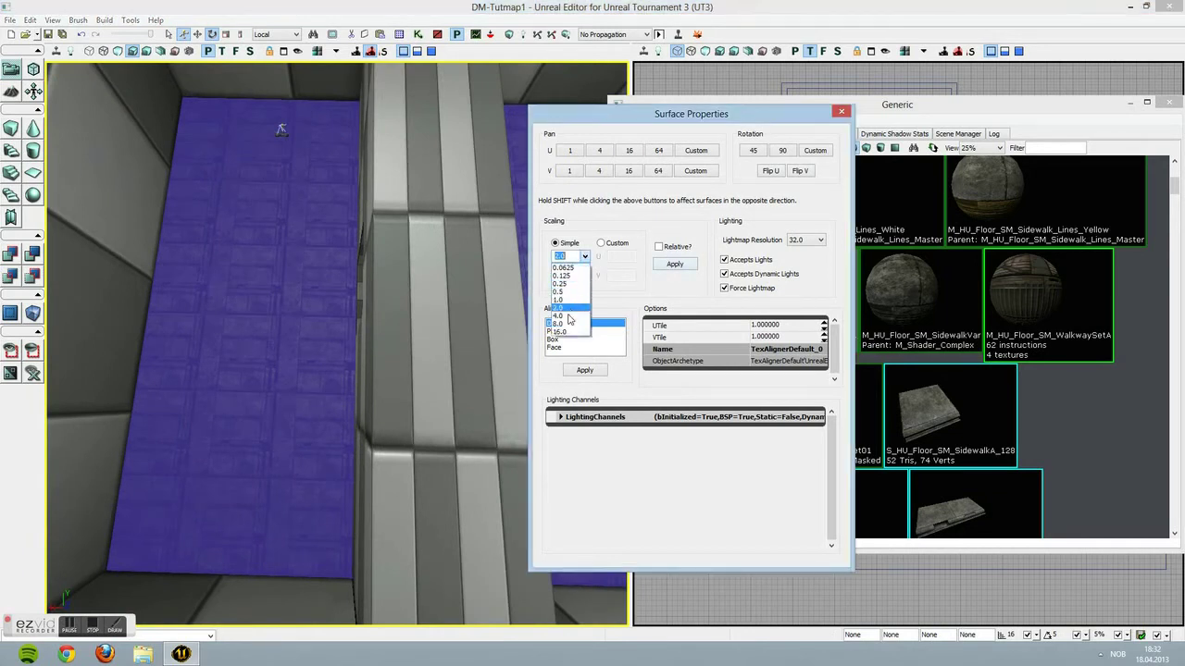
pyautogui.click(569, 315)
pyautogui.moveTo(462, 287); pyautogui.dragTo(490, 334, button='right')
pyautogui.moveTo(407, 324); pyautogui.dragTo(328, 273, button='right')
pyautogui.click(783, 151)
pyautogui.moveTo(435, 271); pyautogui.dragTo(446, 263, button='right')
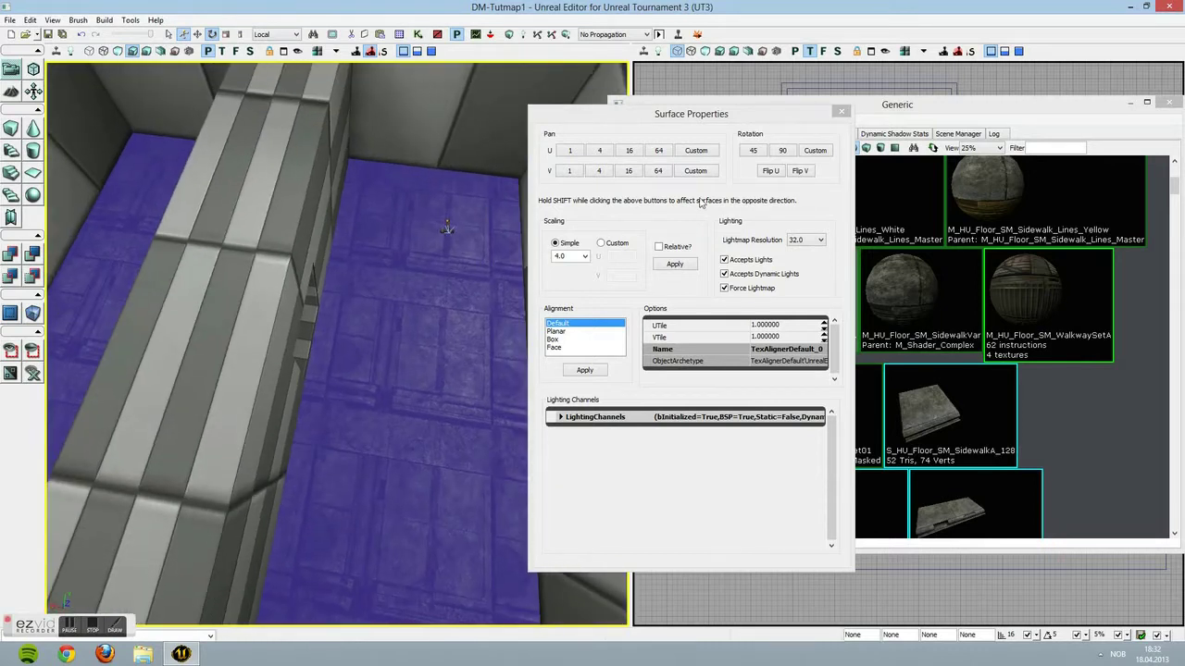
# Close Surface Properties, deselect the floor and inspect the rescaled stone tiles up close
pyautogui.click(842, 111)
pyautogui.click(515, 250)
pyautogui.moveTo(475, 383); pyautogui.dragTo(479, 380, button='right')
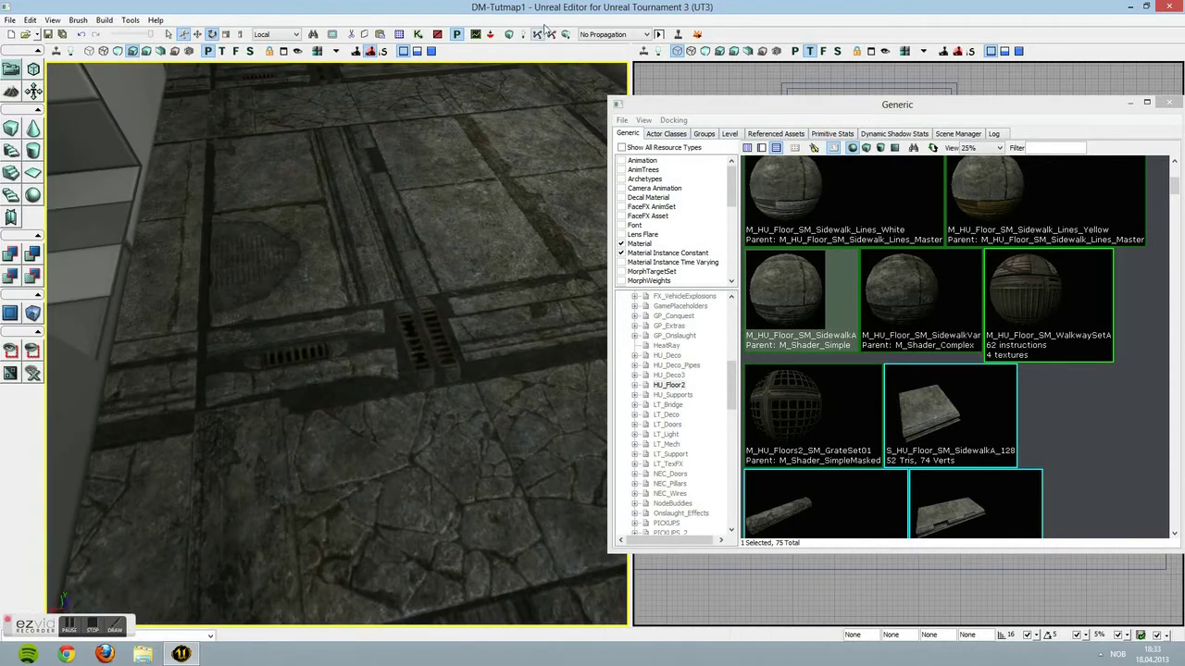
# Build the map, playtest the room in an editor game window and exit the game
pyautogui.click(565, 35)
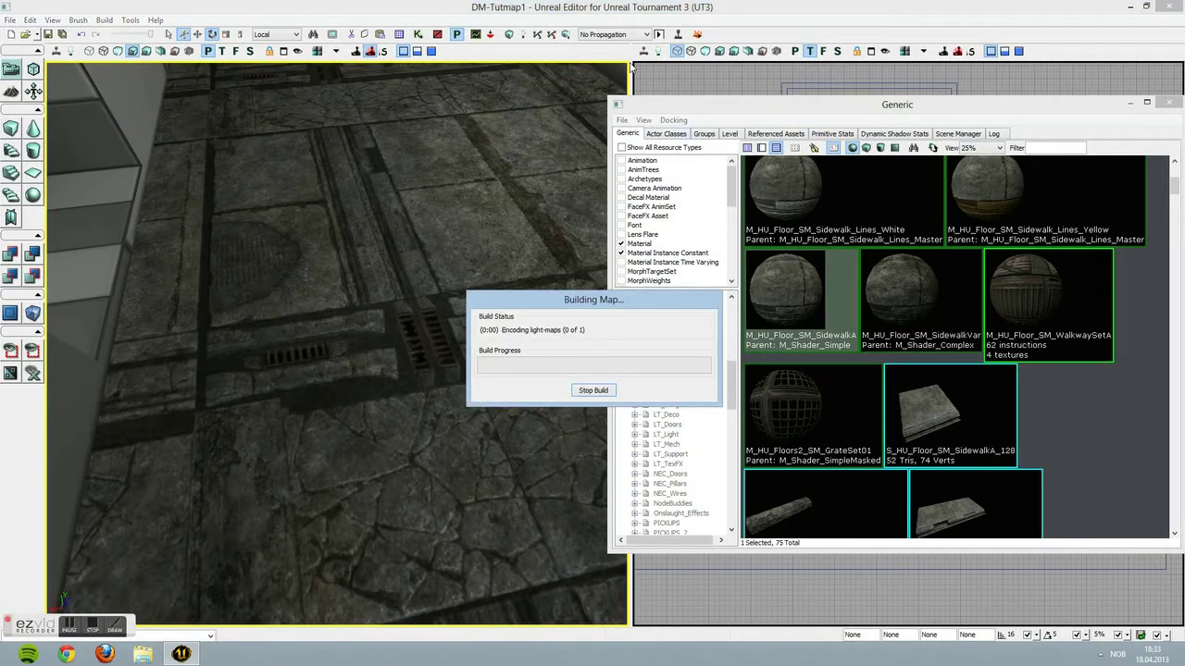
pyautogui.click(901, 290)
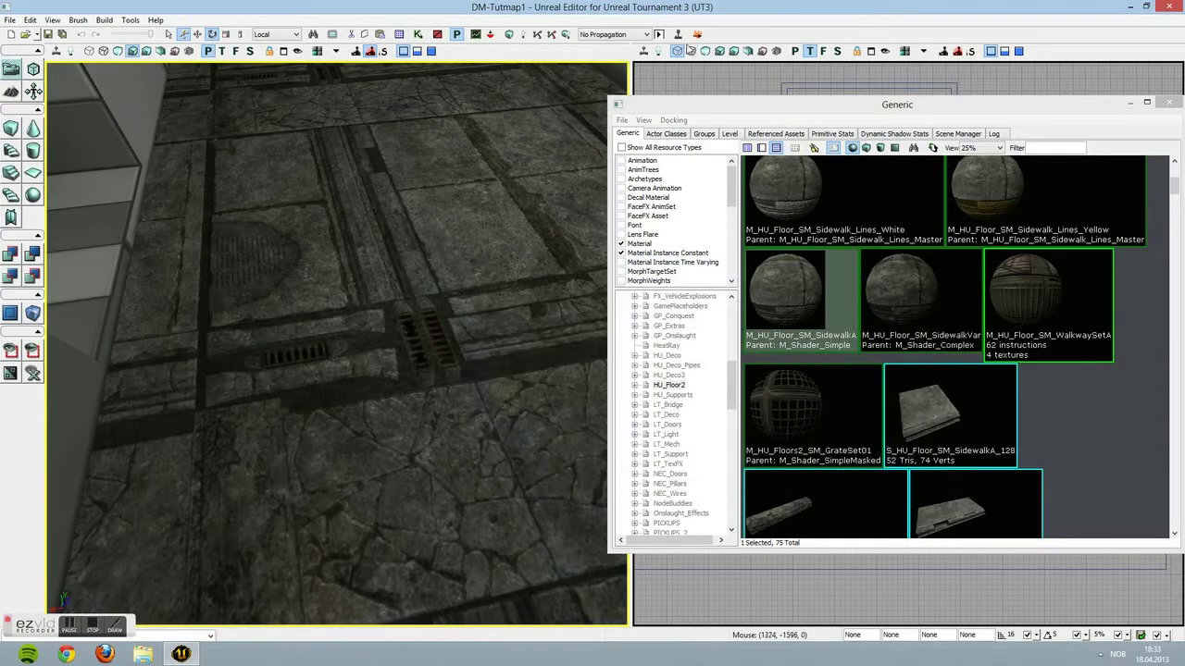
pyautogui.click(678, 35)
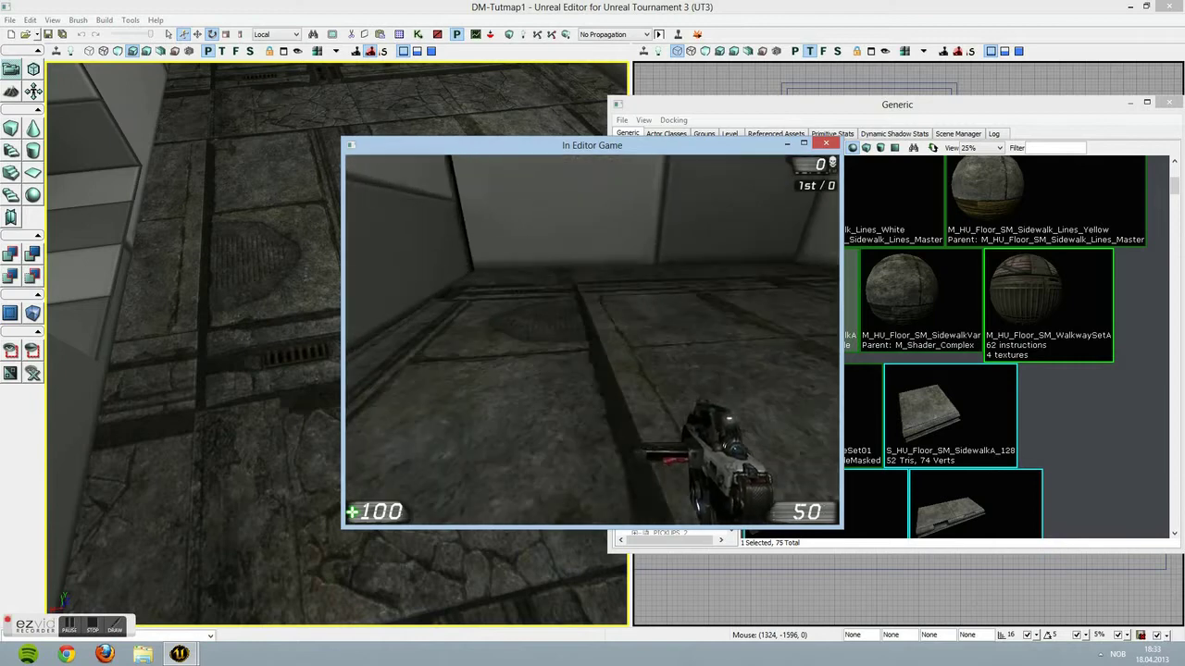
pyautogui.press('Escape')
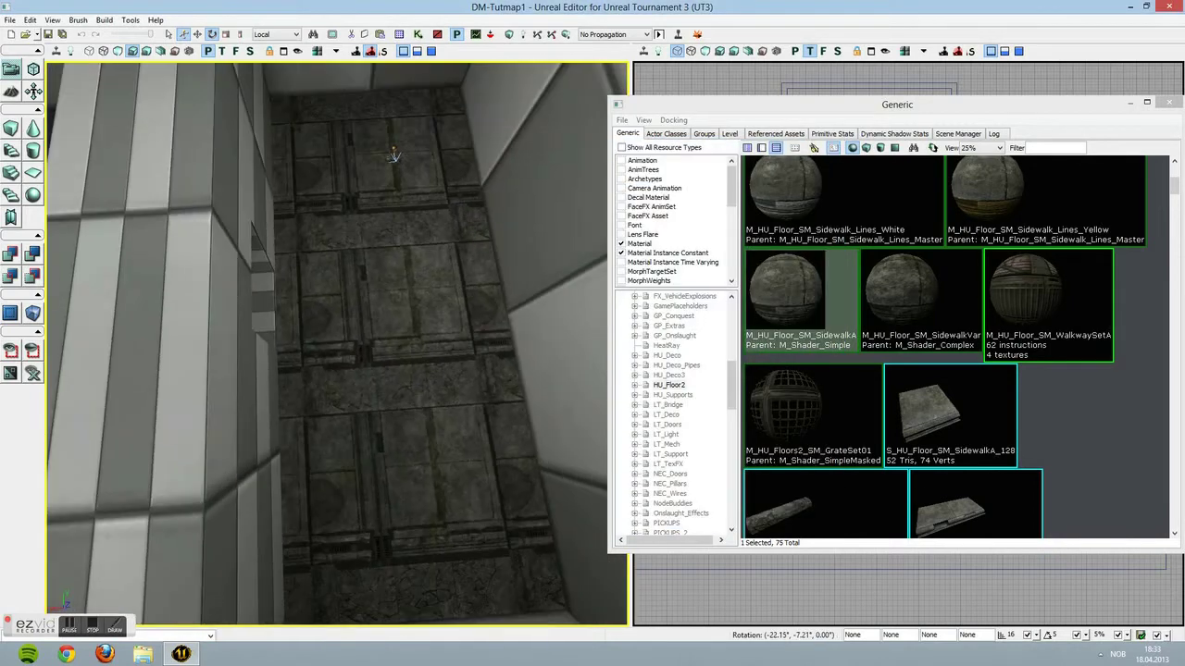
# Look through the package list for wall materials and fully load the LT_Deco package
pyautogui.moveTo(337, 344); pyautogui.dragTo(487, 321, button='right')
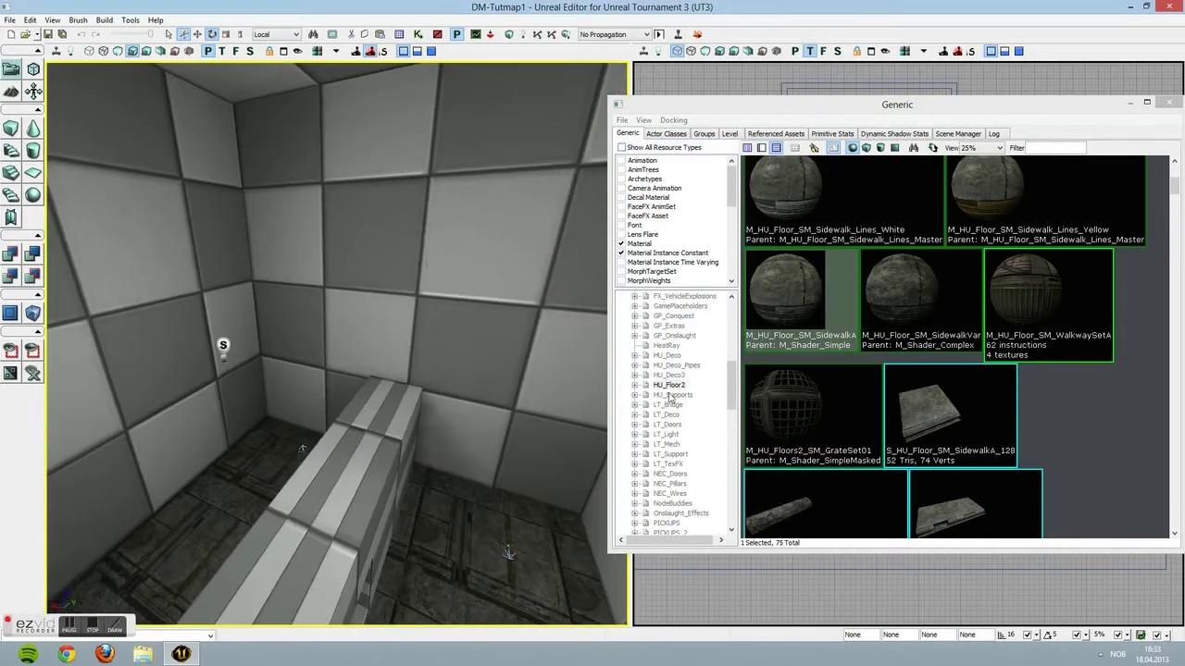
pyautogui.click(692, 429)
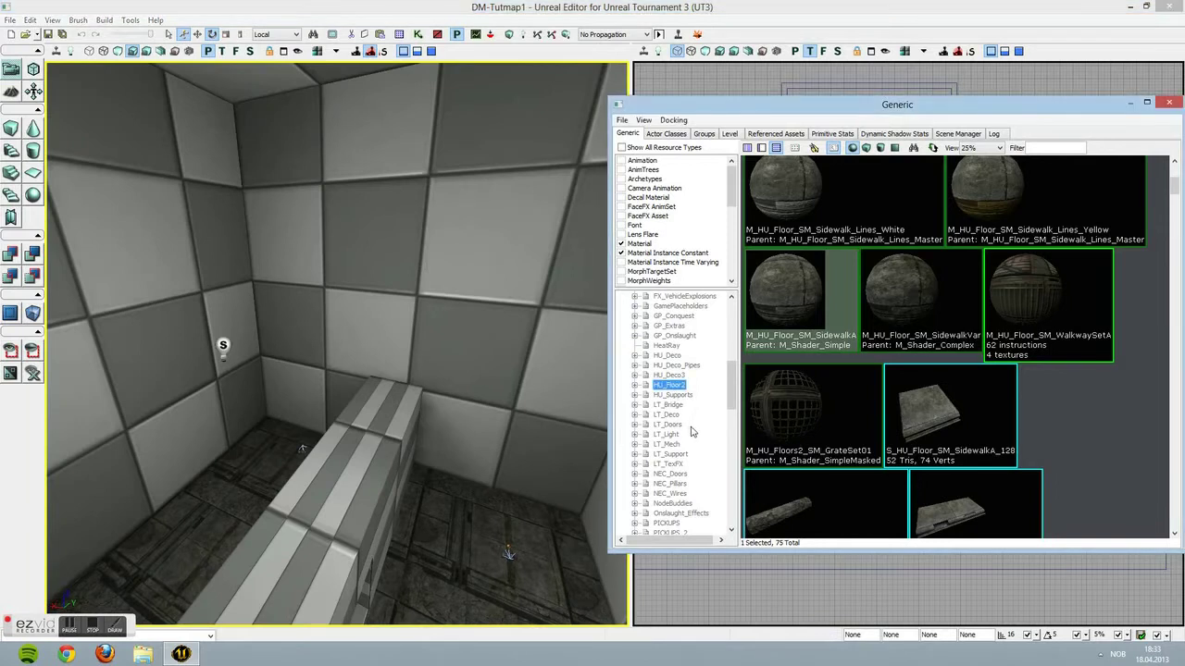
pyautogui.scroll(2, 690, 436)
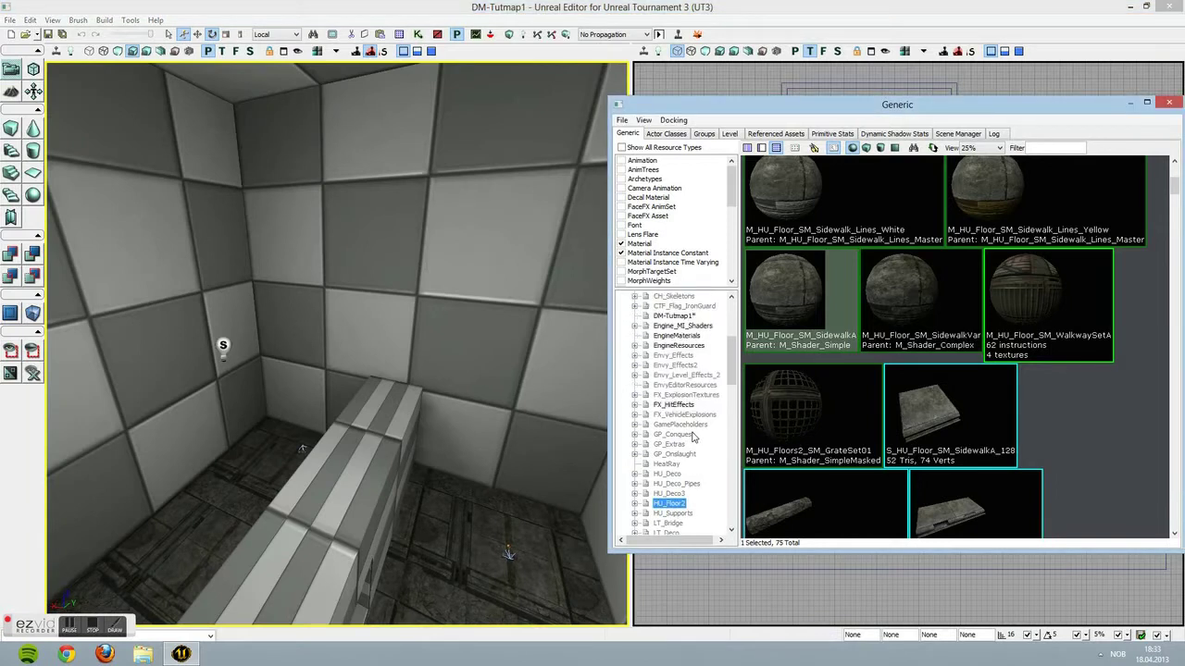
pyautogui.scroll(1, 692, 434)
pyautogui.scroll(-6, 697, 421)
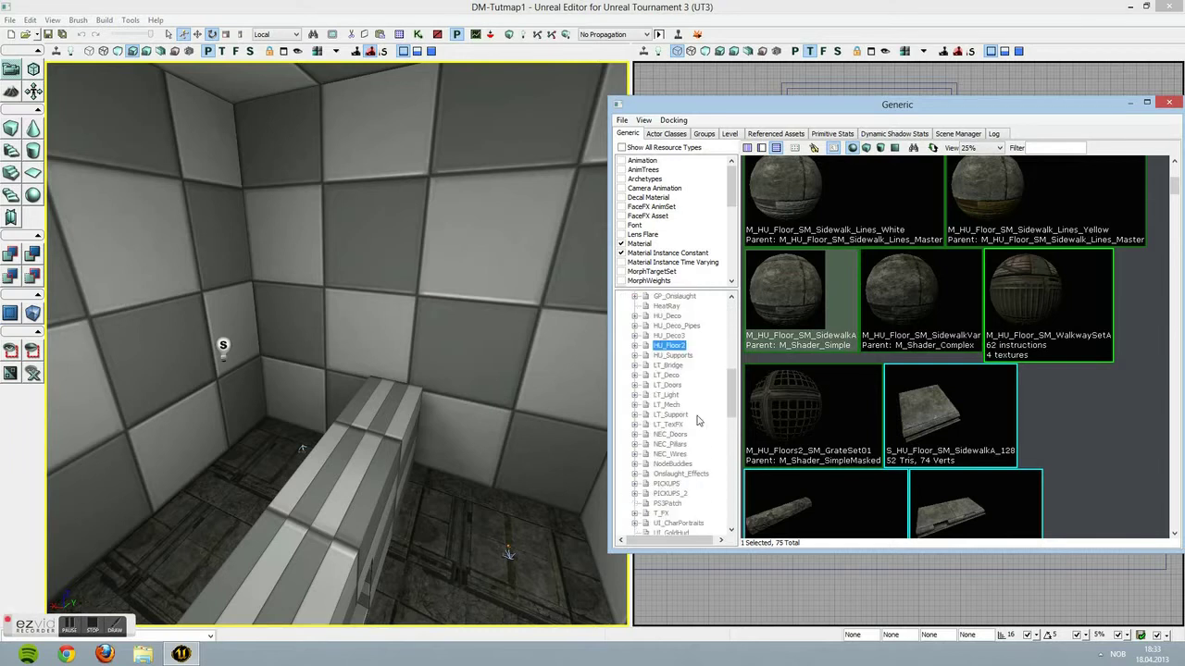
pyautogui.scroll(-7, 699, 421)
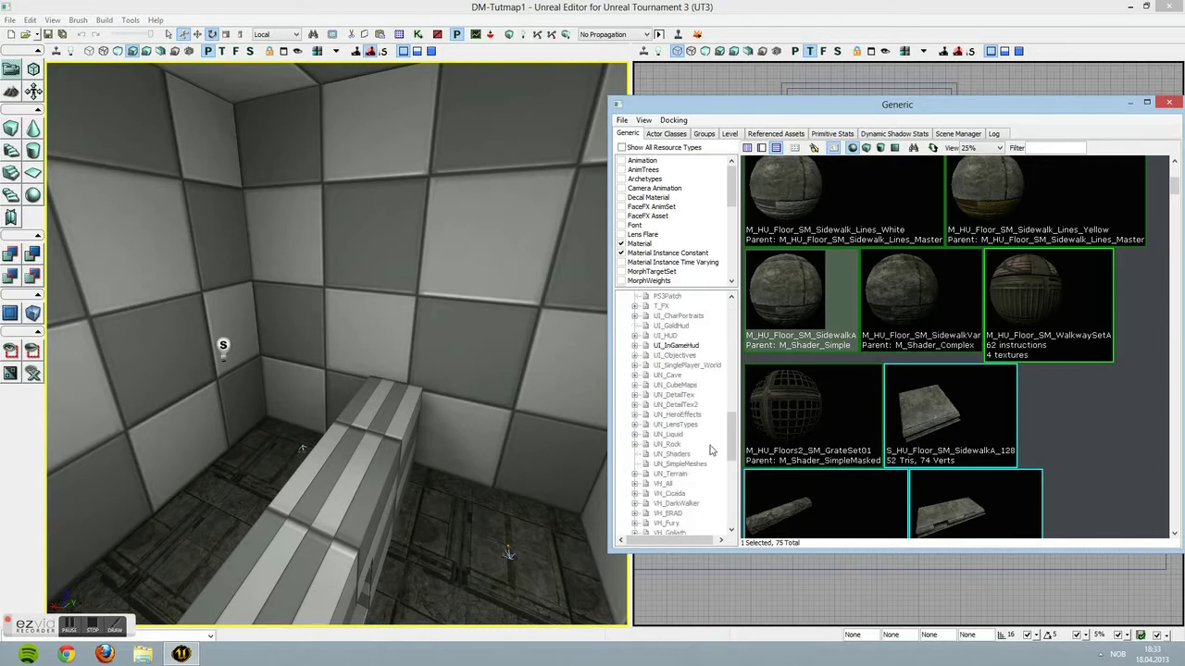
pyautogui.scroll(-2, 709, 450)
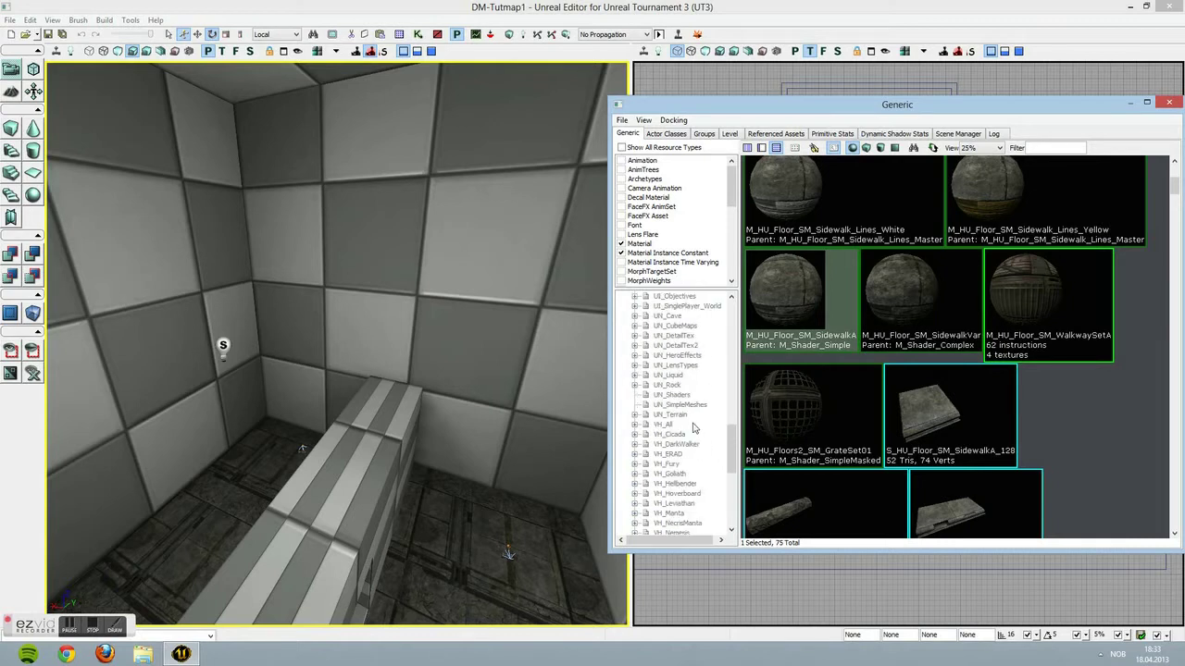
pyautogui.scroll(7, 694, 398)
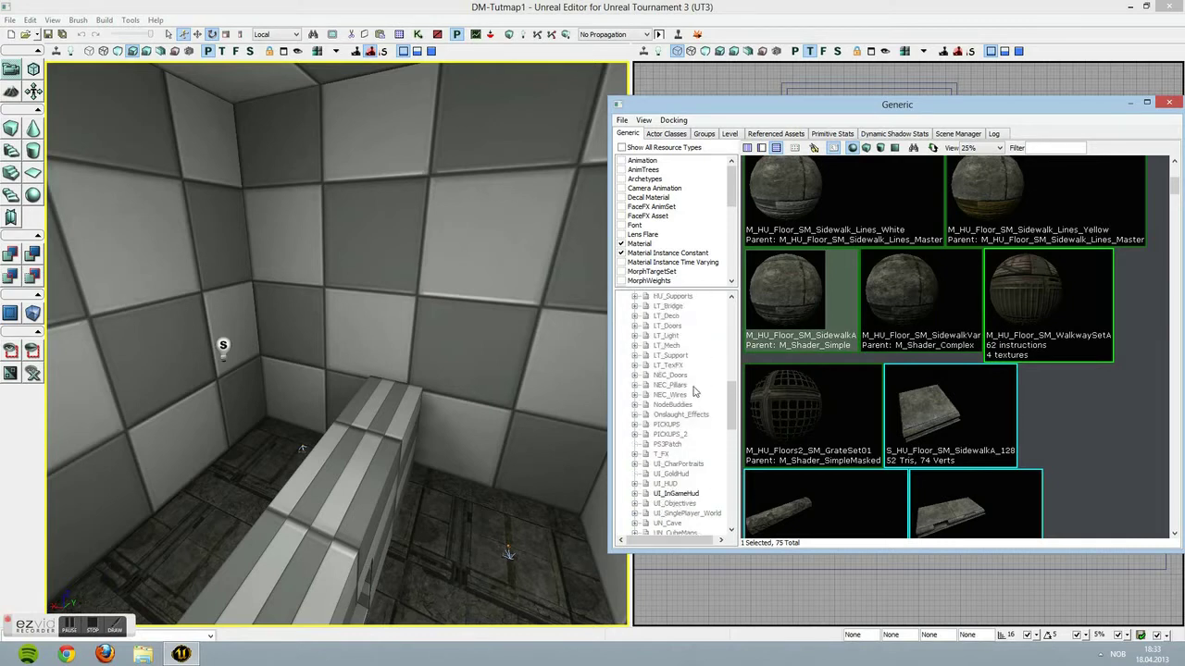
pyautogui.scroll(1, 695, 393)
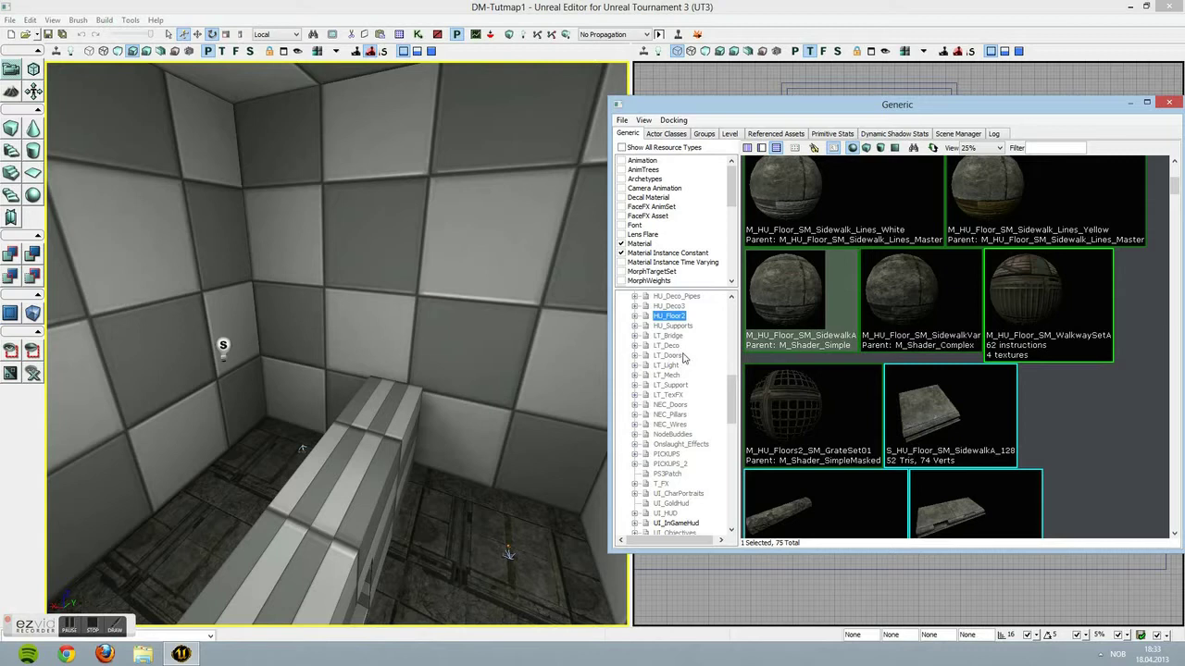
pyautogui.rightClick(683, 359)
pyautogui.click(701, 371)
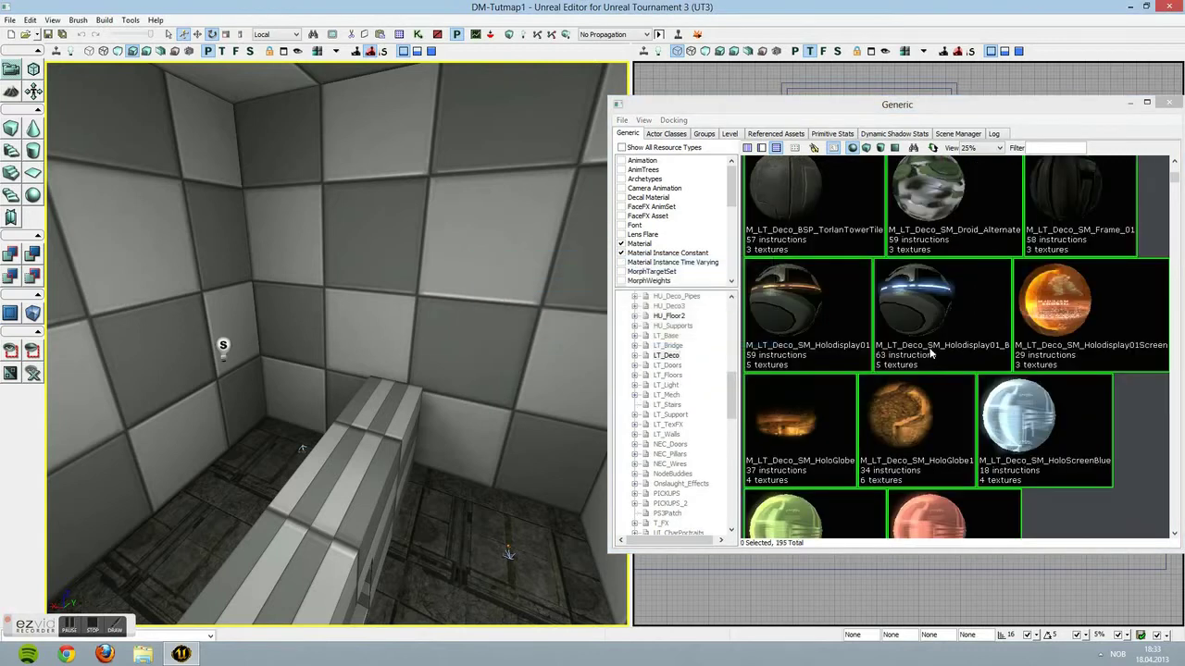
# Apply the M_LT_Deco_BSP_TorlanTowerTile material to the checkered wall at the end of the striped wall
pyautogui.click(546, 210)
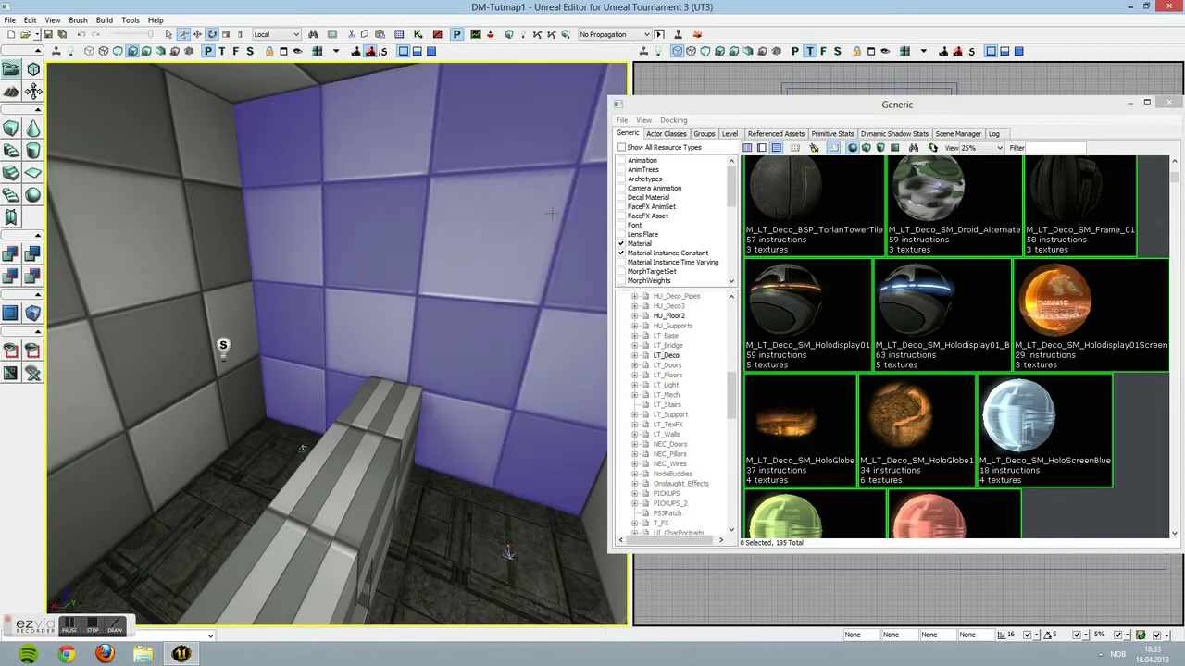
pyautogui.click(842, 220)
pyautogui.moveTo(523, 315); pyautogui.dragTo(520, 312, button='right')
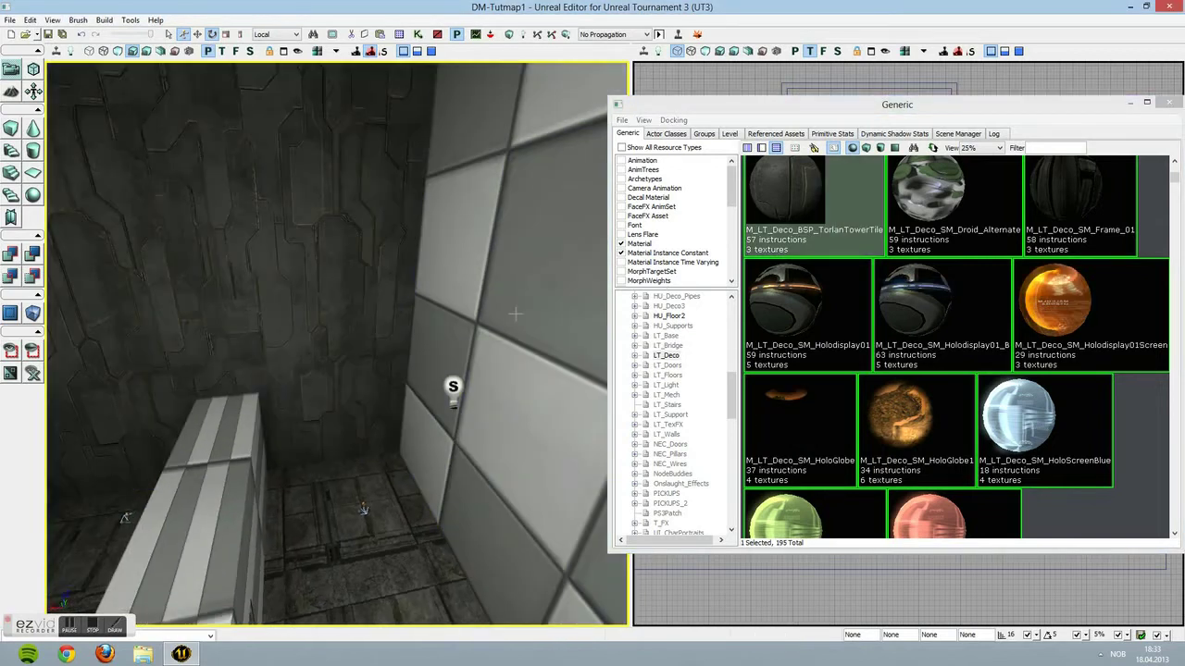
pyautogui.moveTo(290, 209); pyautogui.dragTo(330, 222, button='right')
pyautogui.moveTo(330, 240); pyautogui.dragTo(337, 192)
# Apply the M_LT_Deco_BSP_TorlanTowerTile material to the checkered side wall adjoining the already textured end wall
pyautogui.scroll(3, 1131, 246)
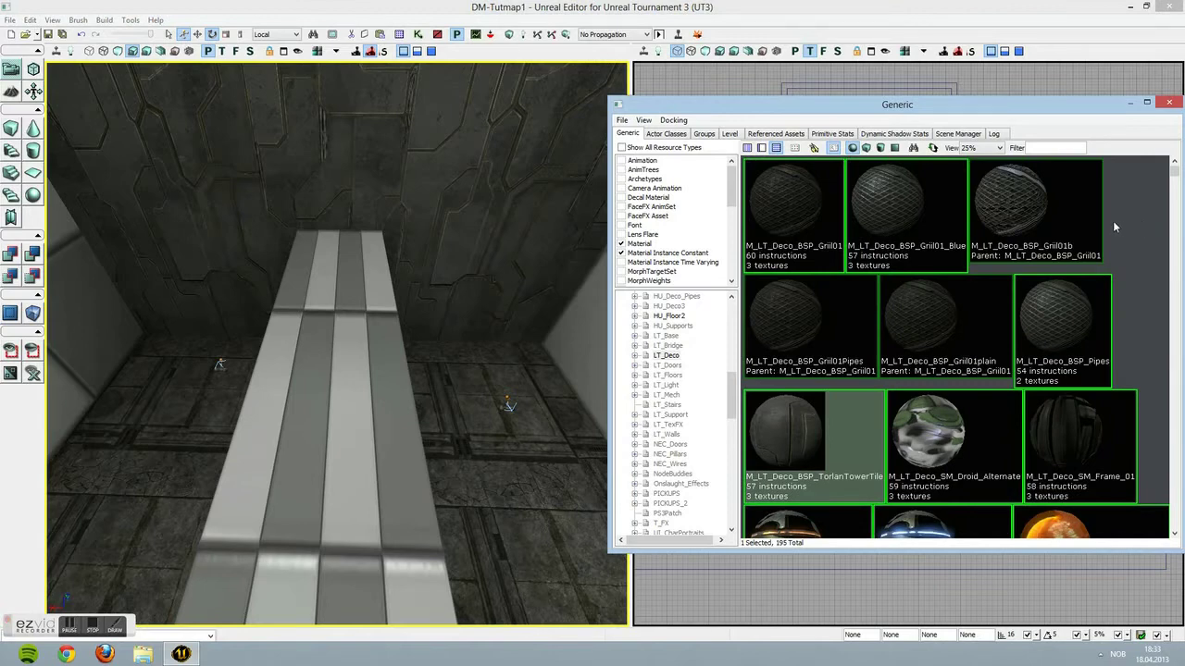
pyautogui.moveTo(389, 232); pyautogui.dragTo(394, 264, button='right')
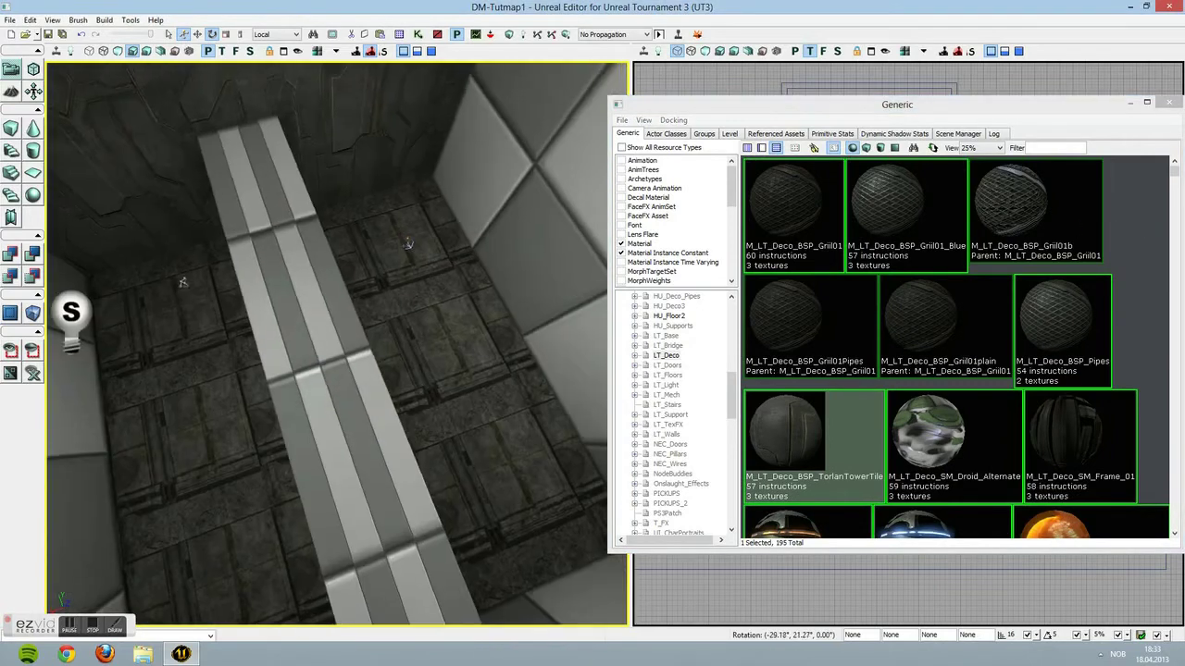
pyautogui.moveTo(603, 278)
pyautogui.mouseDown(button='right')
pyautogui.moveTo(611, 301)
pyautogui.moveTo(579, 222)
pyautogui.moveTo(583, 259)
pyautogui.moveTo(603, 278)
pyautogui.mouseUp(button='right')
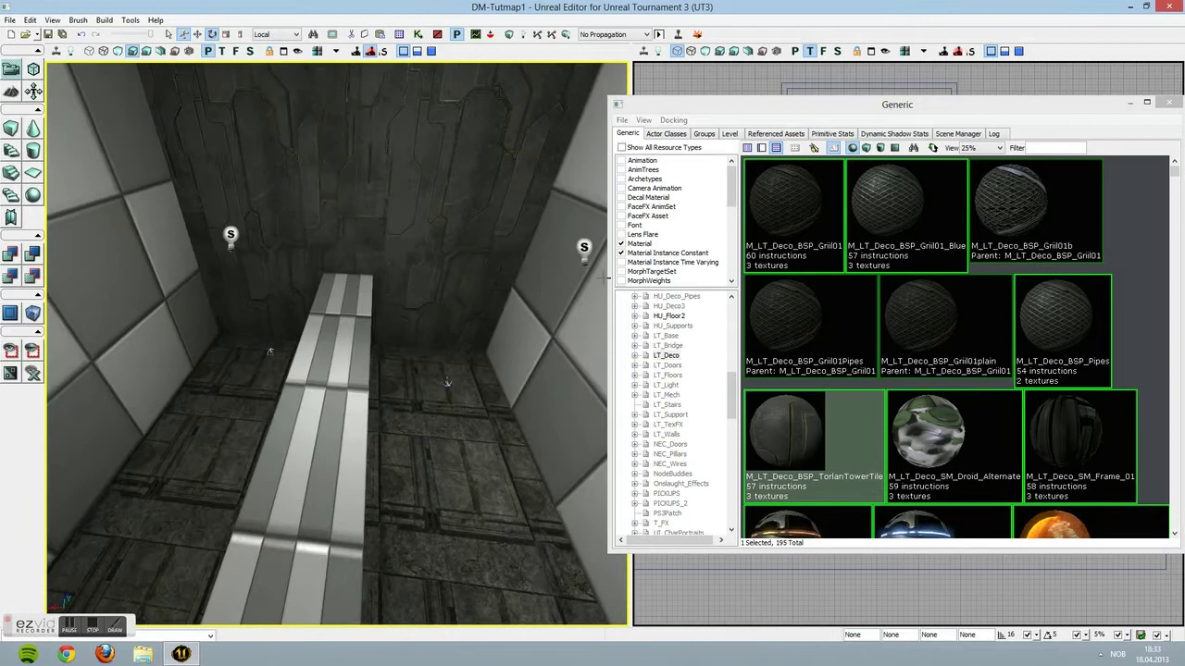
pyautogui.moveTo(456, 124); pyautogui.dragTo(455, 123, button='right')
pyautogui.click(451, 126)
pyautogui.moveTo(445, 253); pyautogui.dragTo(505, 236, button='right')
pyautogui.click(511, 266)
pyautogui.click(790, 441)
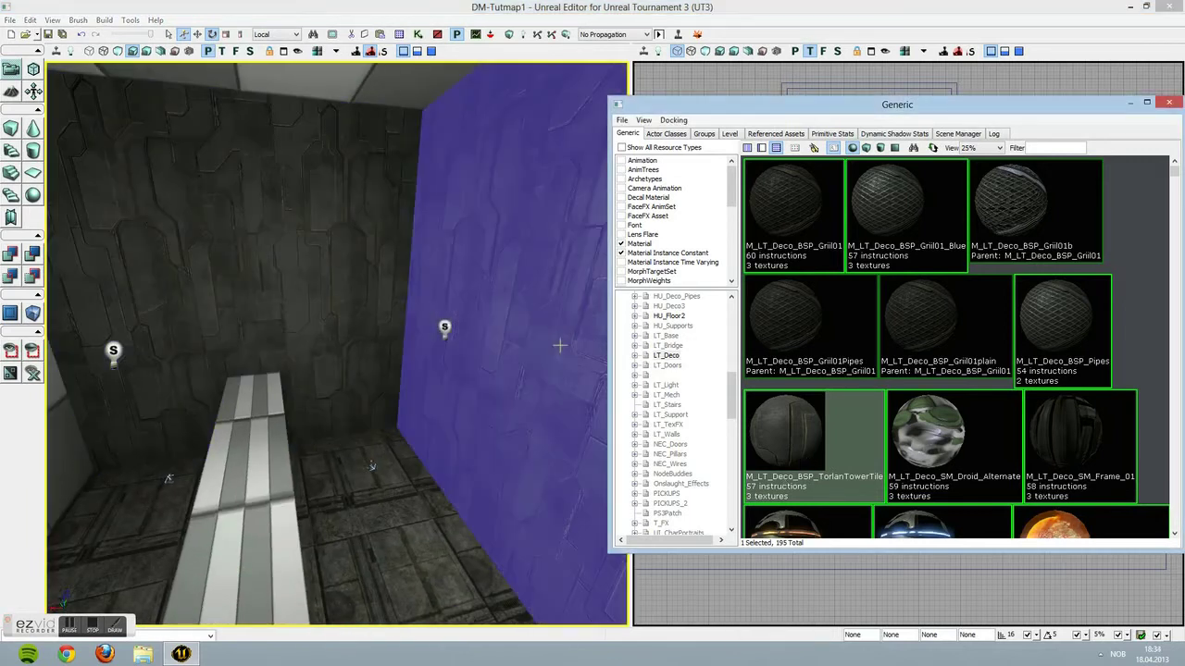
# Select the textured end wall together with its adjacent walls and apply the M_LT_Deco_BSP_TorlanTowerTile material to them
pyautogui.click(253, 244)
pyautogui.click(787, 481)
pyautogui.moveTo(546, 370); pyautogui.dragTo(472, 370, button='right')
pyautogui.moveTo(231, 268); pyautogui.dragTo(478, 251)
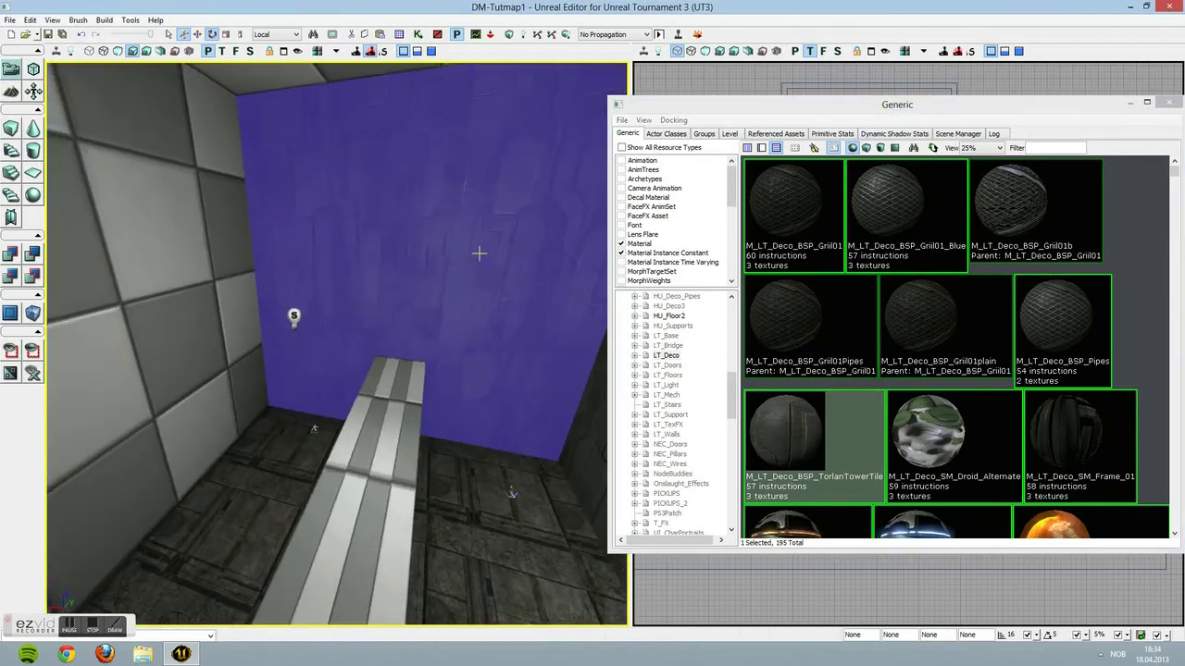
pyautogui.rightClick(480, 242)
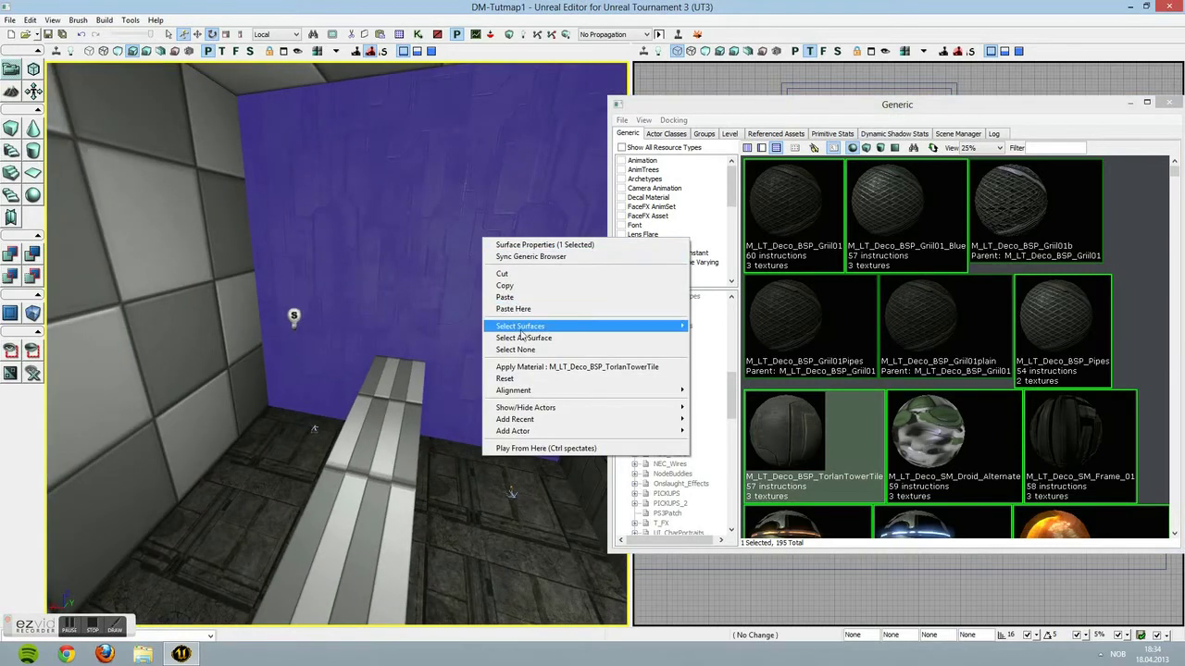
pyautogui.moveTo(523, 327)
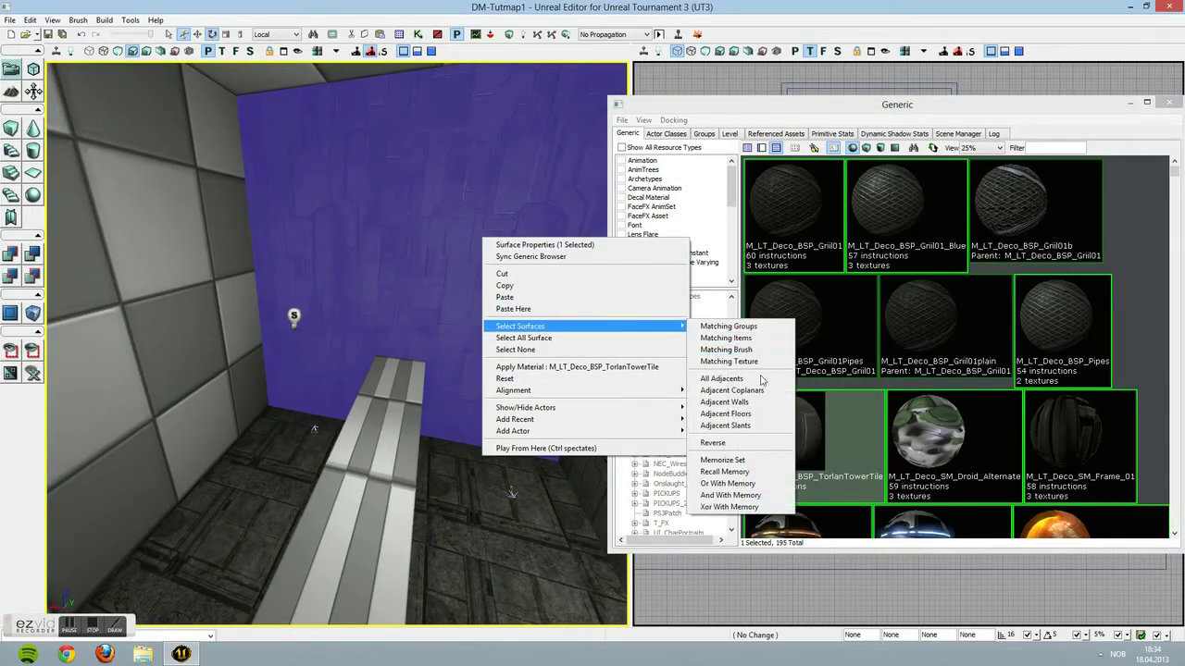
pyautogui.click(767, 409)
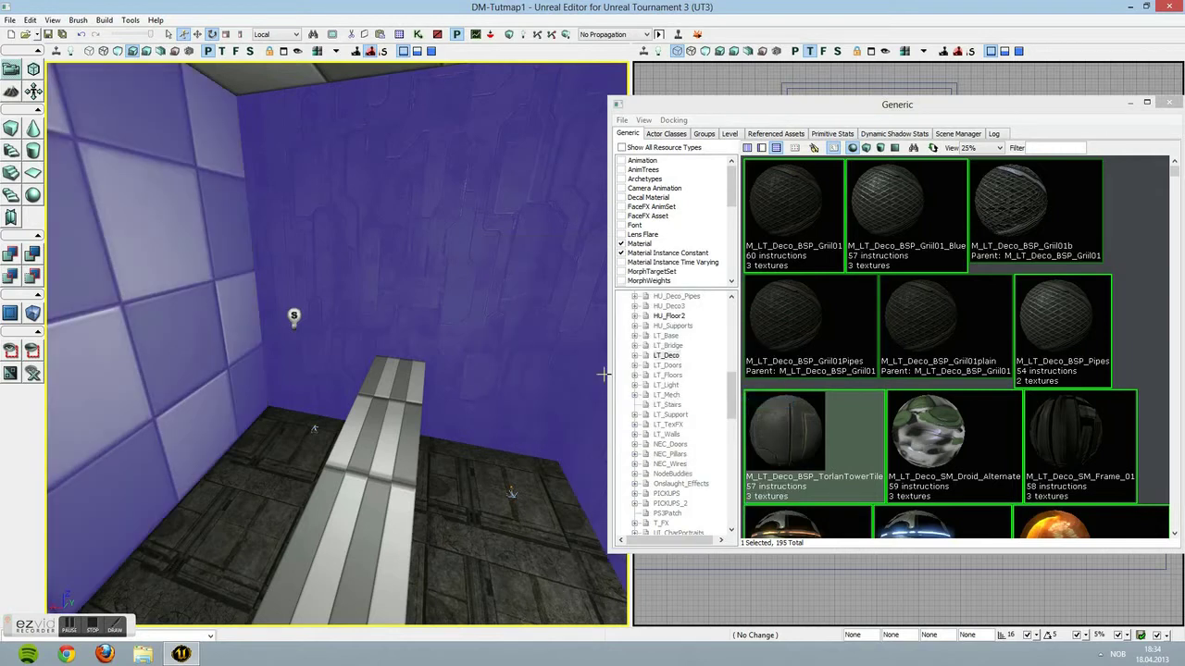
pyautogui.click(832, 462)
# Clear the wall selection, bring the checkered ceiling into view and fully load the LT_Mech package
pyautogui.moveTo(546, 379); pyautogui.dragTo(398, 204, button='right')
pyautogui.press('Escape')
pyautogui.moveTo(198, 370); pyautogui.dragTo(396, 385, button='right')
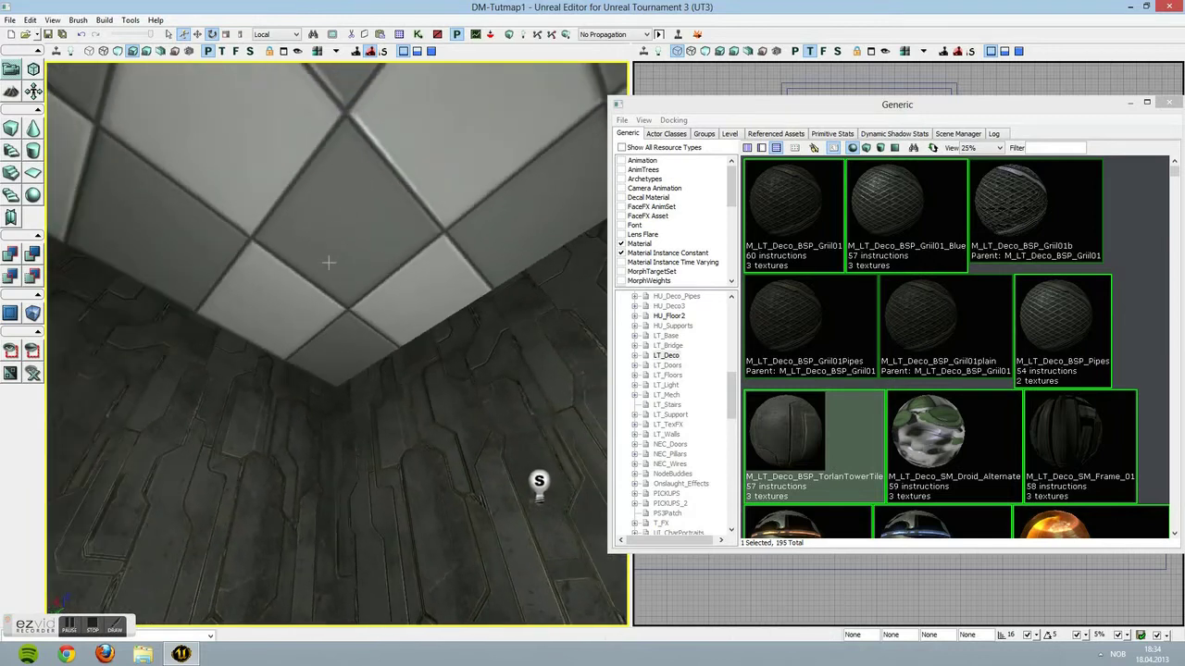
pyautogui.click(671, 454)
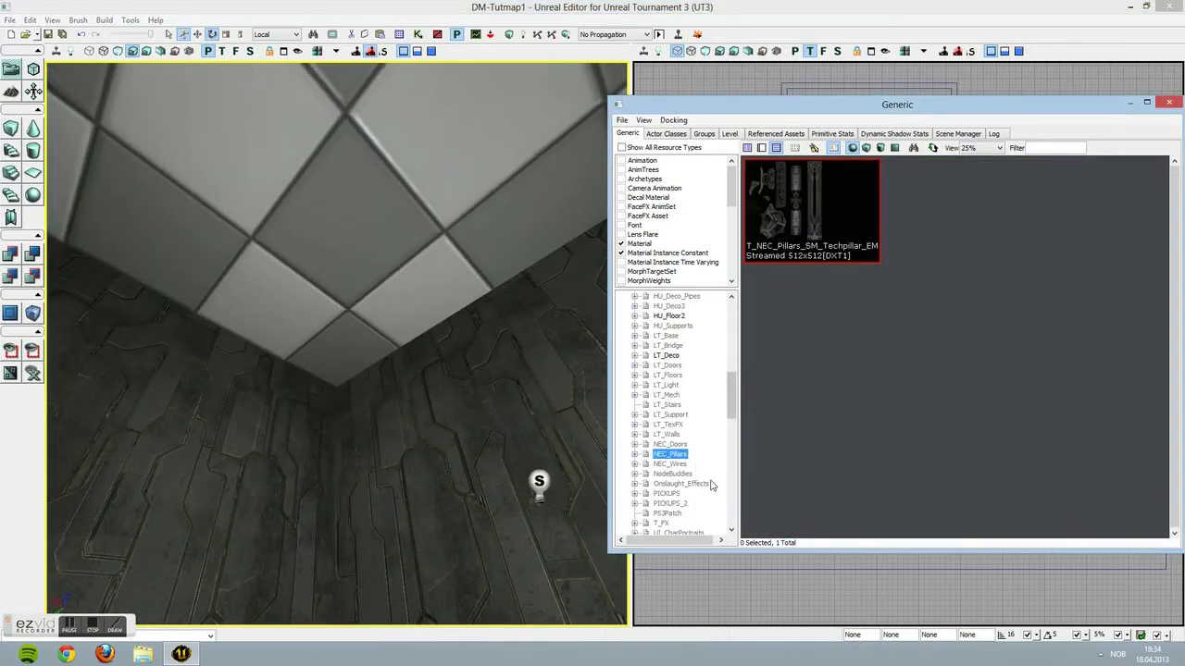
pyautogui.rightClick(678, 396)
pyautogui.click(700, 418)
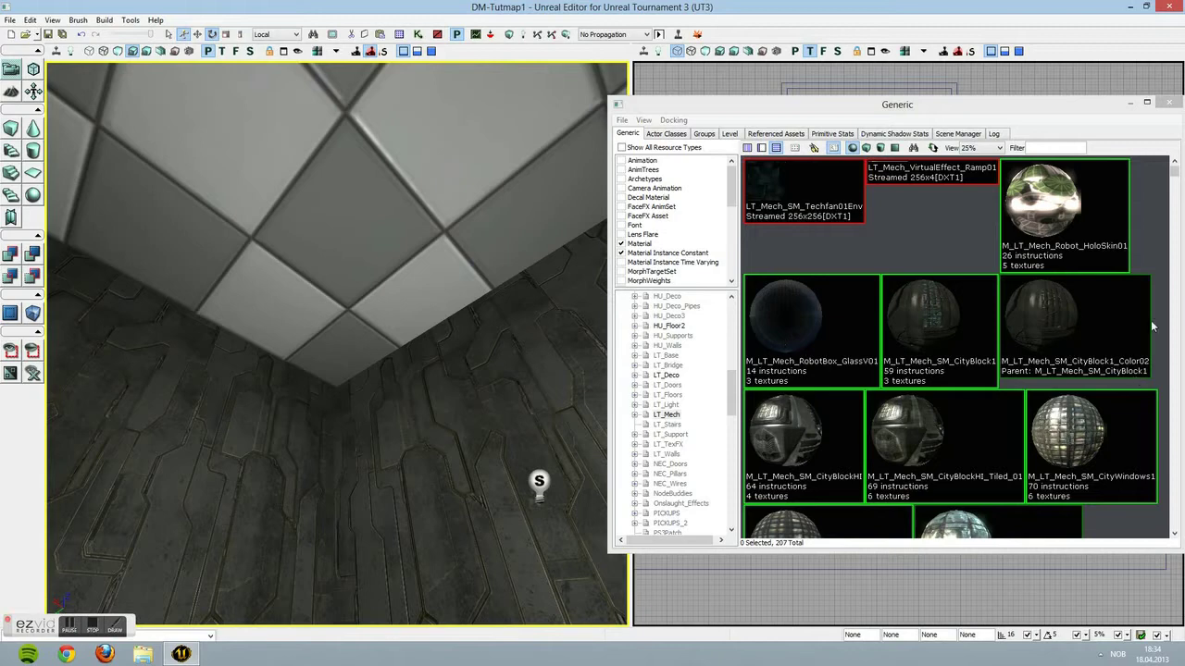
# Select the ceiling and try the M_LT_Mech_SM_Techcylinder02_Fallback and M_LT_Mech_SM_Techcylinder01fan materials on it
pyautogui.scroll(-10, 1161, 261)
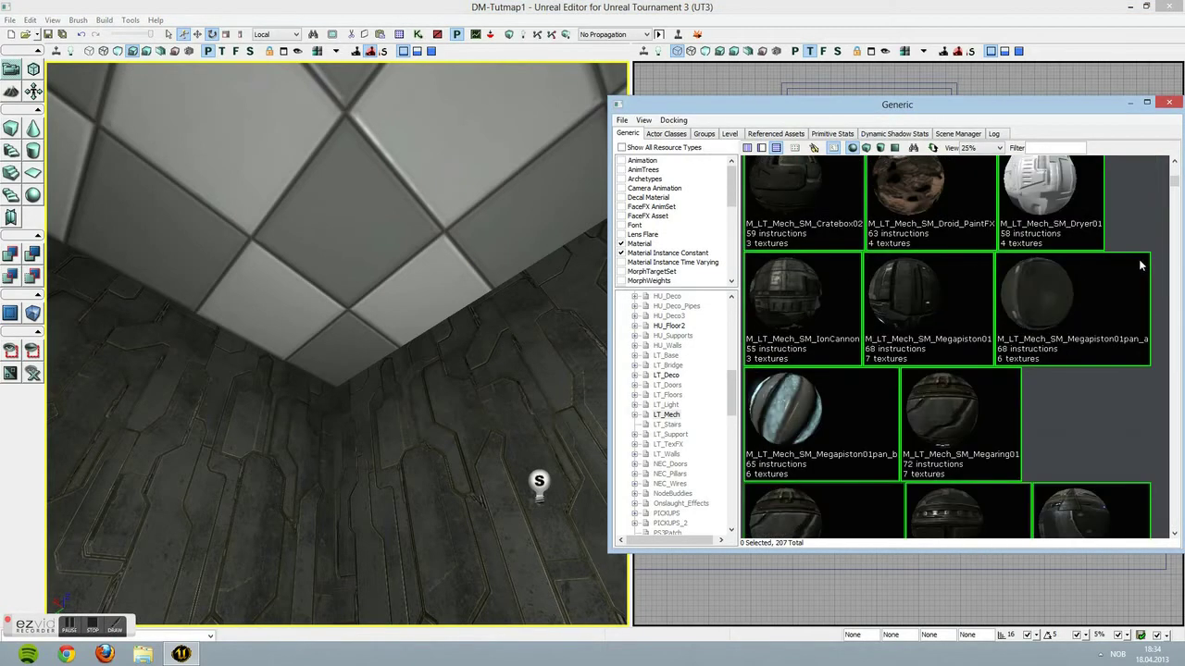
pyautogui.scroll(-10, 1137, 266)
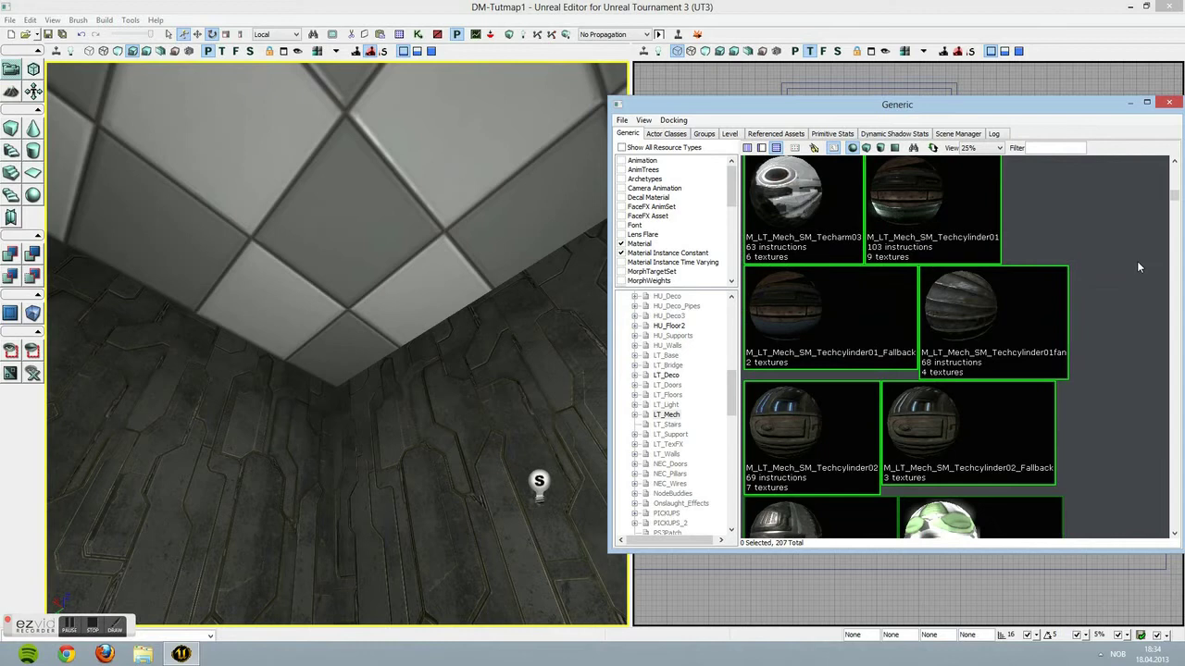
pyautogui.scroll(-3, 1136, 263)
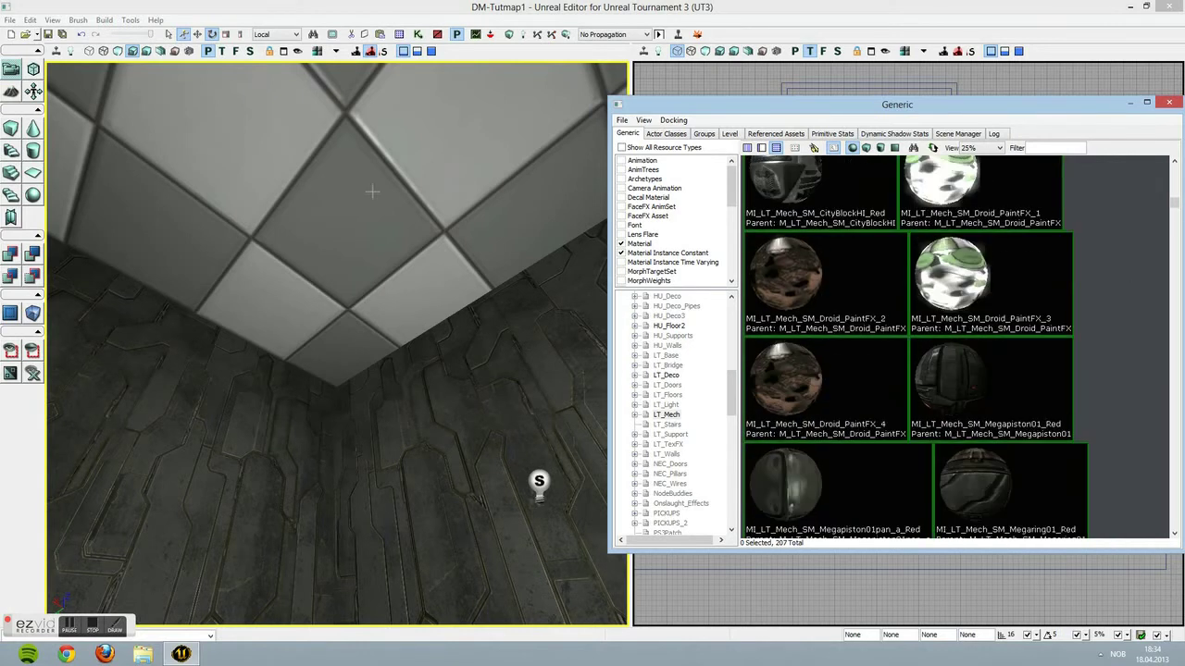
pyautogui.click(1129, 335)
pyautogui.scroll(-6, 1127, 338)
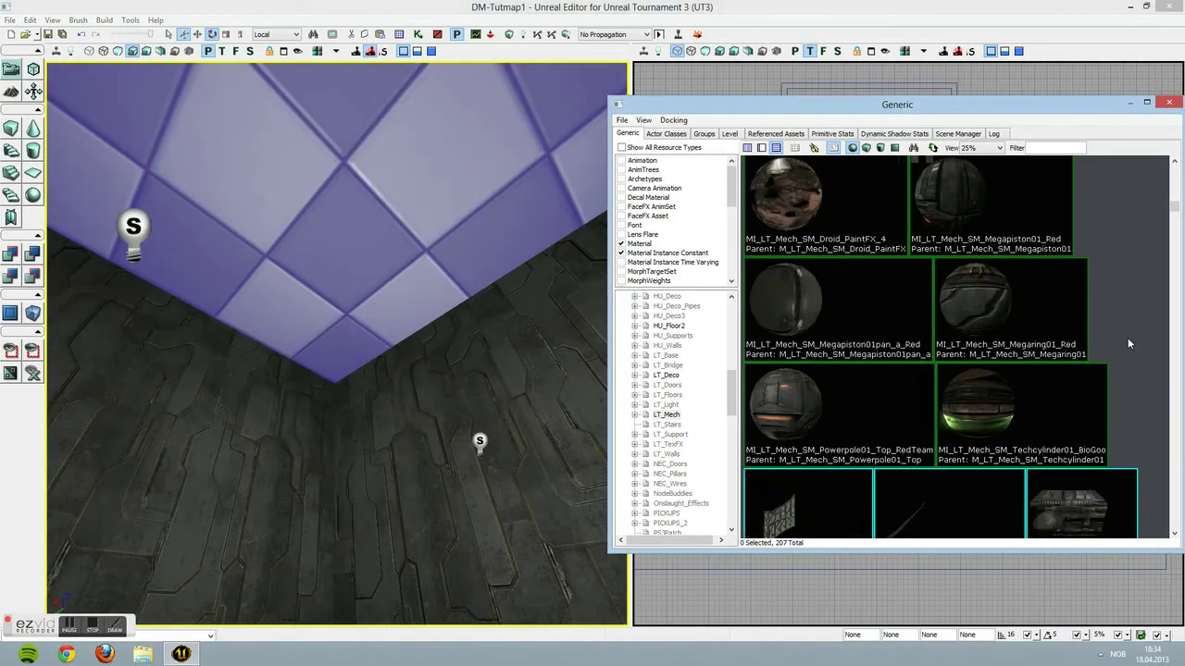
pyautogui.scroll(6, 1126, 339)
pyautogui.click(1022, 341)
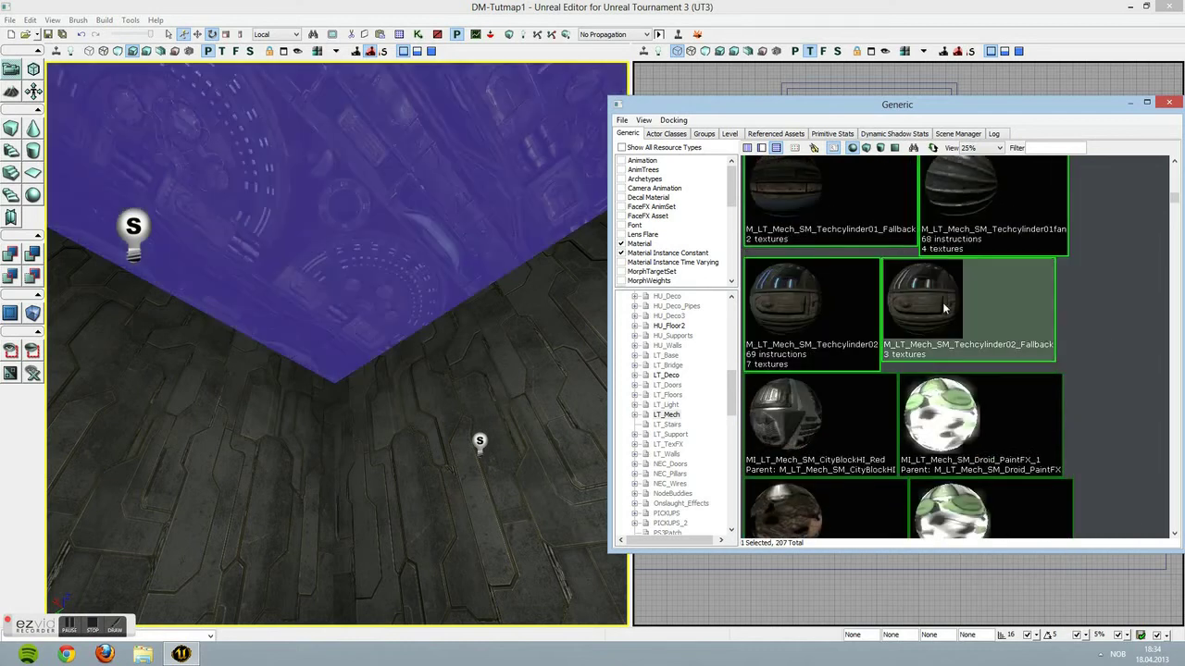
pyautogui.scroll(5, 1071, 325)
pyautogui.click(1005, 367)
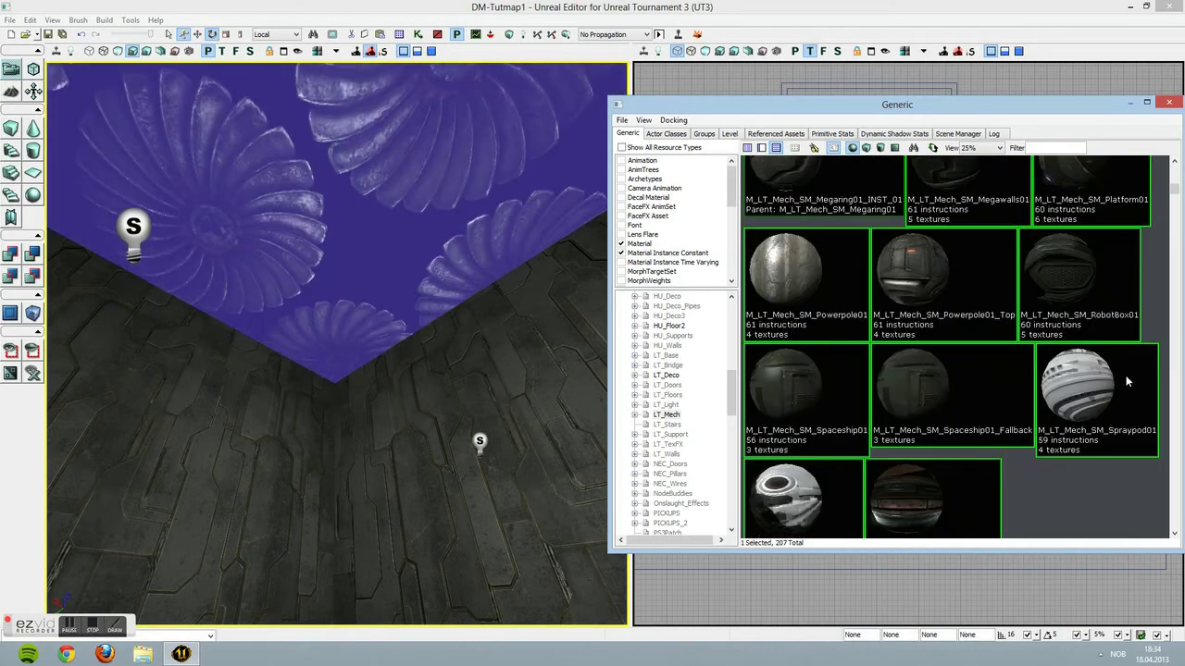
# Try the M_LT_Mech_SM_Spaceship01, M_LT_Mech_SM_Megawalls01 and M_LT_Mech_SM_Megaring01 materials on the ceiling
pyautogui.click(984, 396)
pyautogui.click(825, 401)
pyautogui.scroll(3, 833, 405)
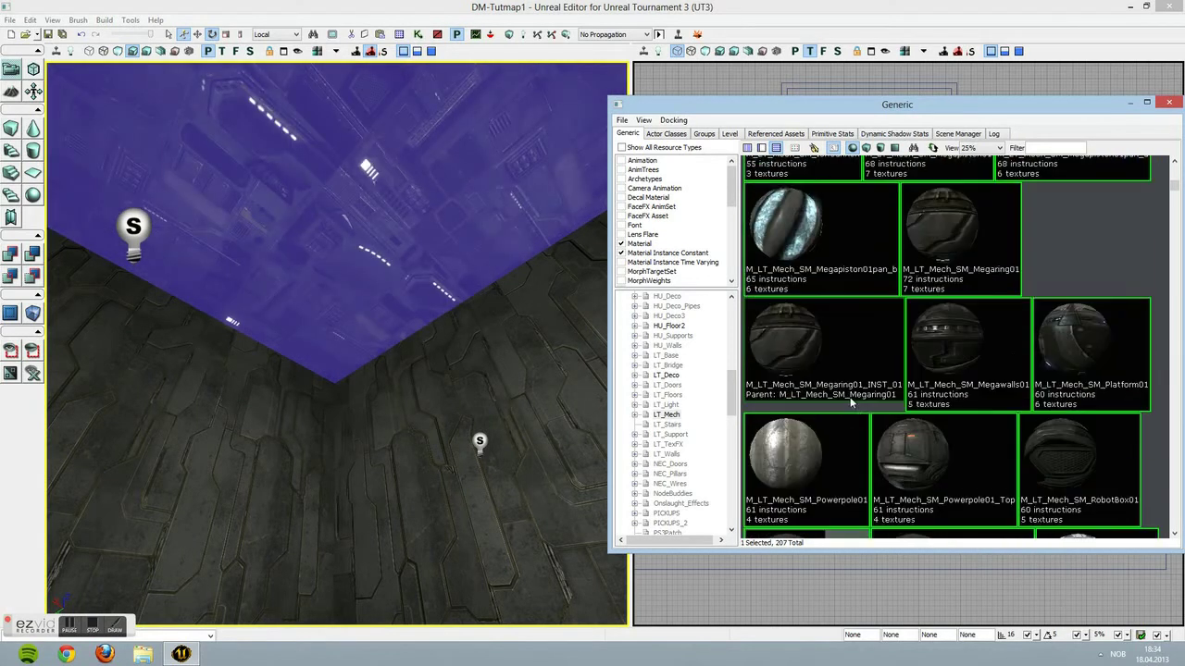
pyautogui.click(975, 369)
pyautogui.click(959, 238)
# Try the M_LT_Mech_SM_Megapiston01, M_LT_Mech_SM_IonCannon and M_LT_Mech_SM_Dryer01 materials on the ceiling
pyautogui.scroll(3, 918, 318)
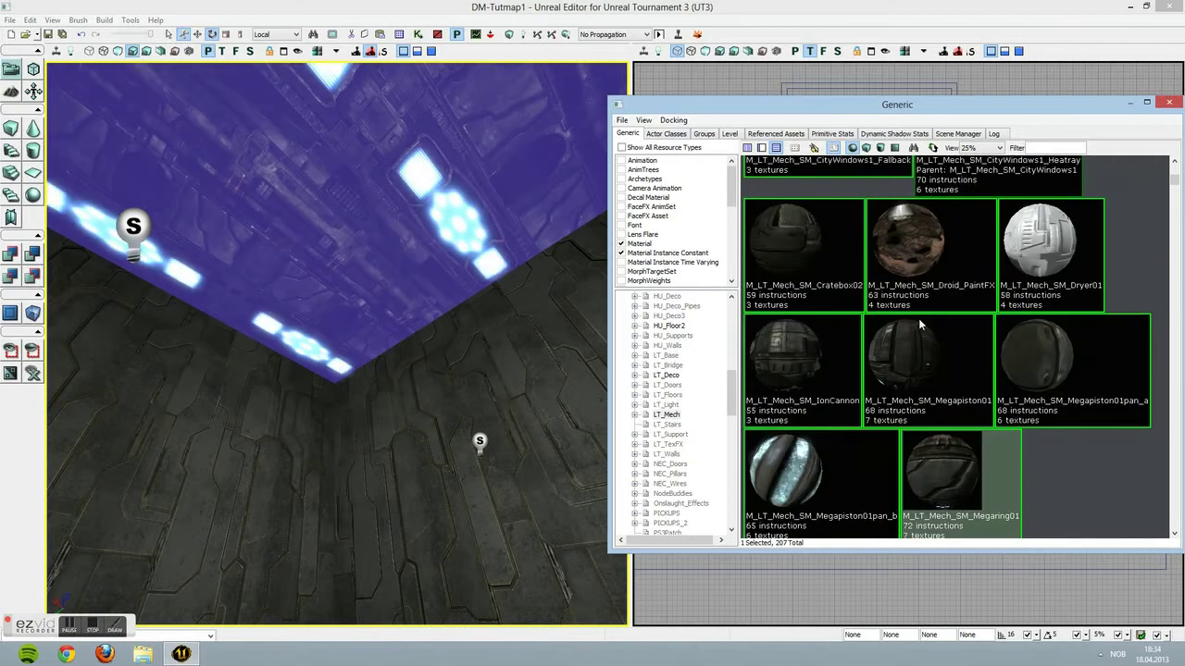
pyautogui.click(1009, 370)
pyautogui.click(882, 383)
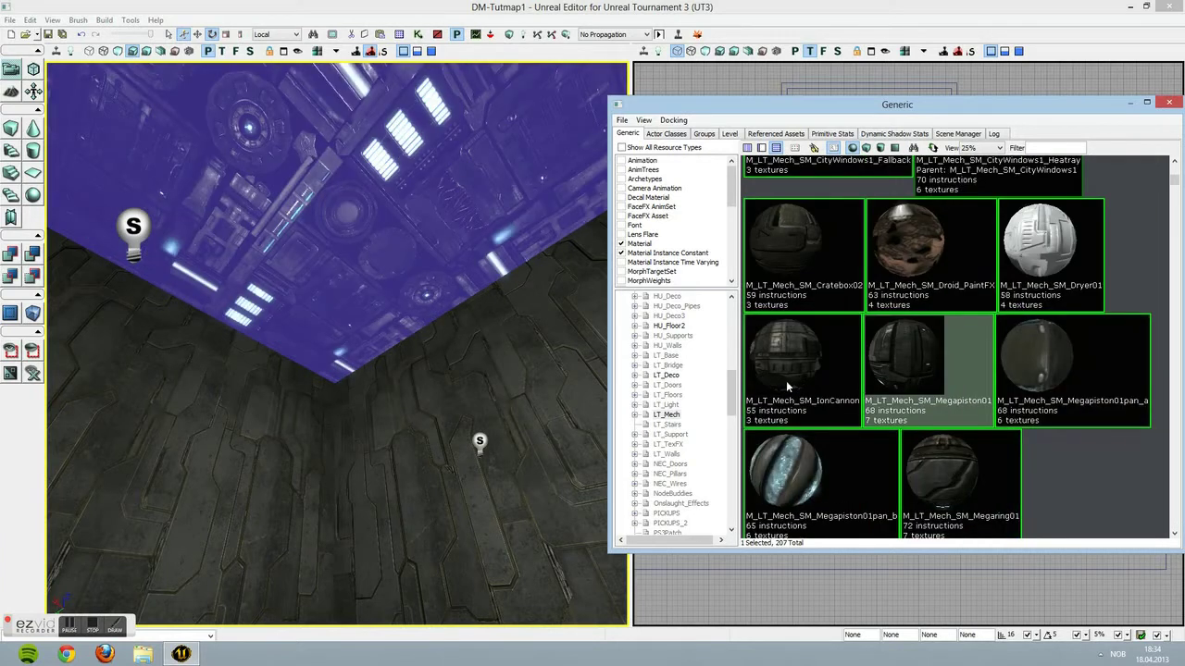
pyautogui.click(782, 379)
pyautogui.scroll(3, 1000, 414)
pyautogui.click(1061, 415)
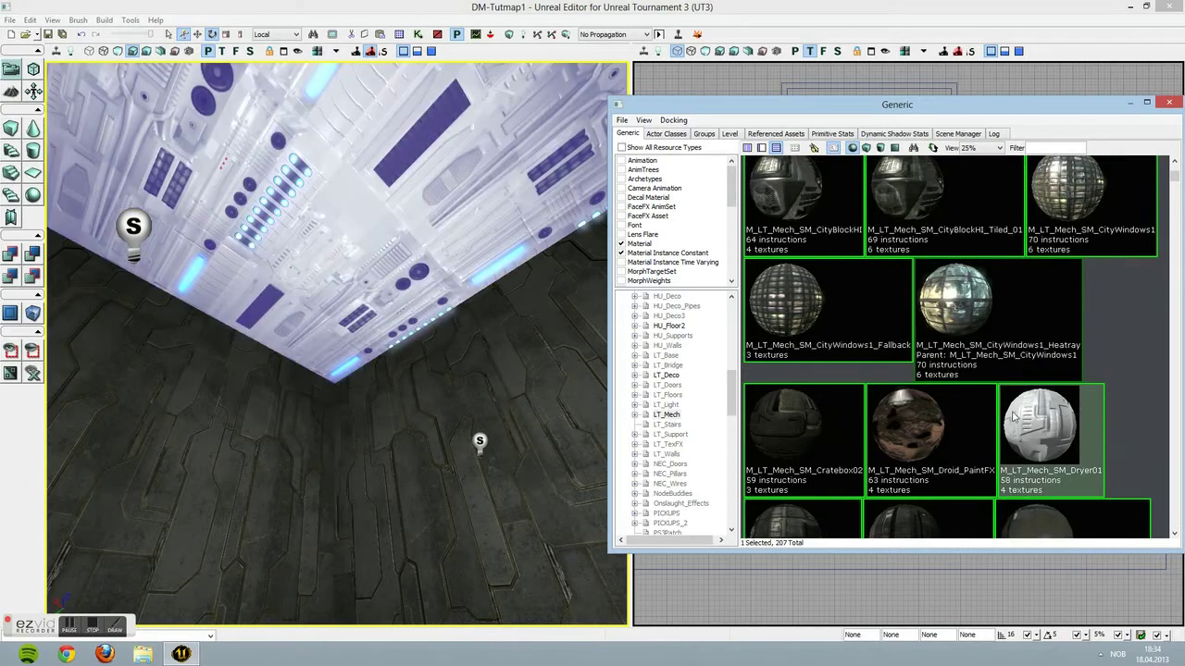
# Try the M_LT_Mech_SM_CityBlock1_Color02 and M_LT_Mech_RobotBox_GlassV01 materials on the ceiling
pyautogui.scroll(2, 1013, 416)
pyautogui.moveTo(465, 328); pyautogui.dragTo(205, 371, button='right')
pyautogui.click(1074, 230)
pyautogui.moveTo(444, 306); pyautogui.dragTo(518, 242, button='right')
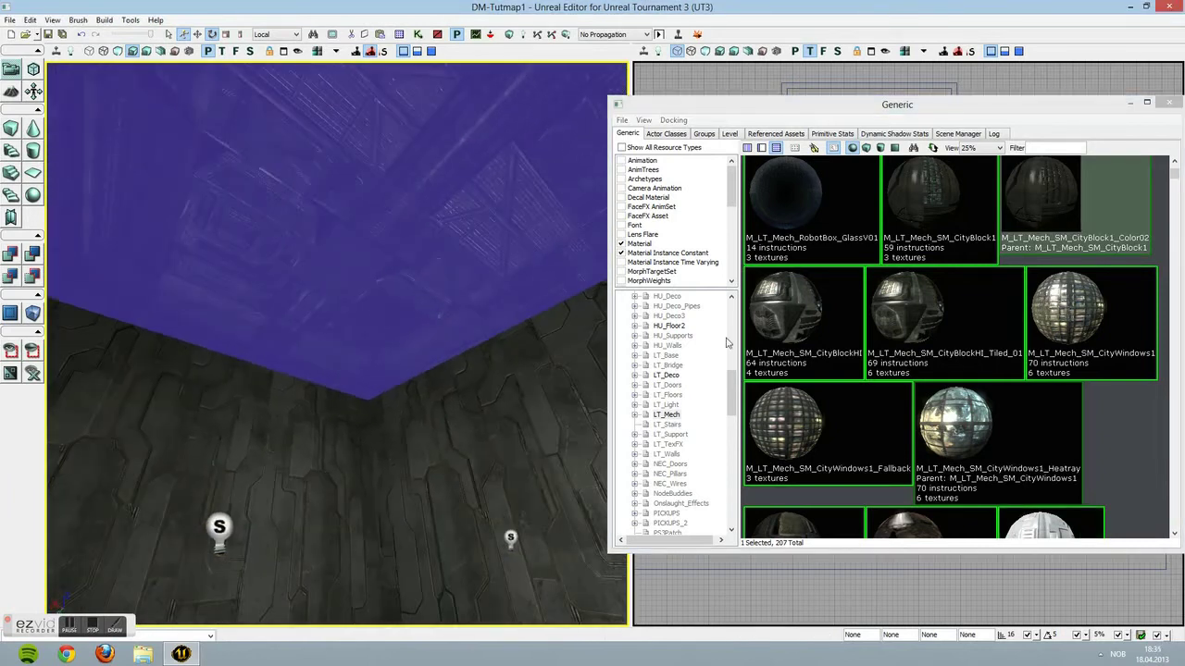
pyautogui.scroll(3, 886, 380)
pyautogui.scroll(-2, 861, 375)
pyautogui.click(812, 231)
# Try further LT_Mech materials on the ceiling, ending with M_LT_Mech_SM_Powerpole01_Top, and check it without the selection highlight
pyautogui.scroll(-10, 829, 370)
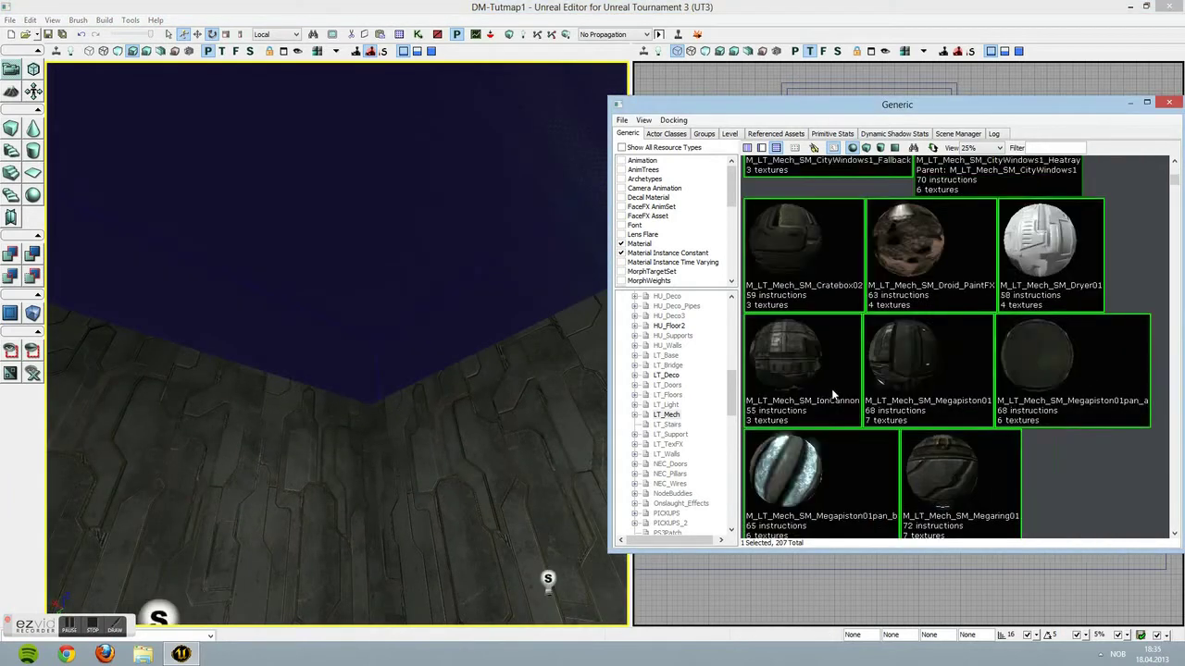
pyautogui.click(945, 208)
pyautogui.click(889, 336)
pyautogui.click(896, 404)
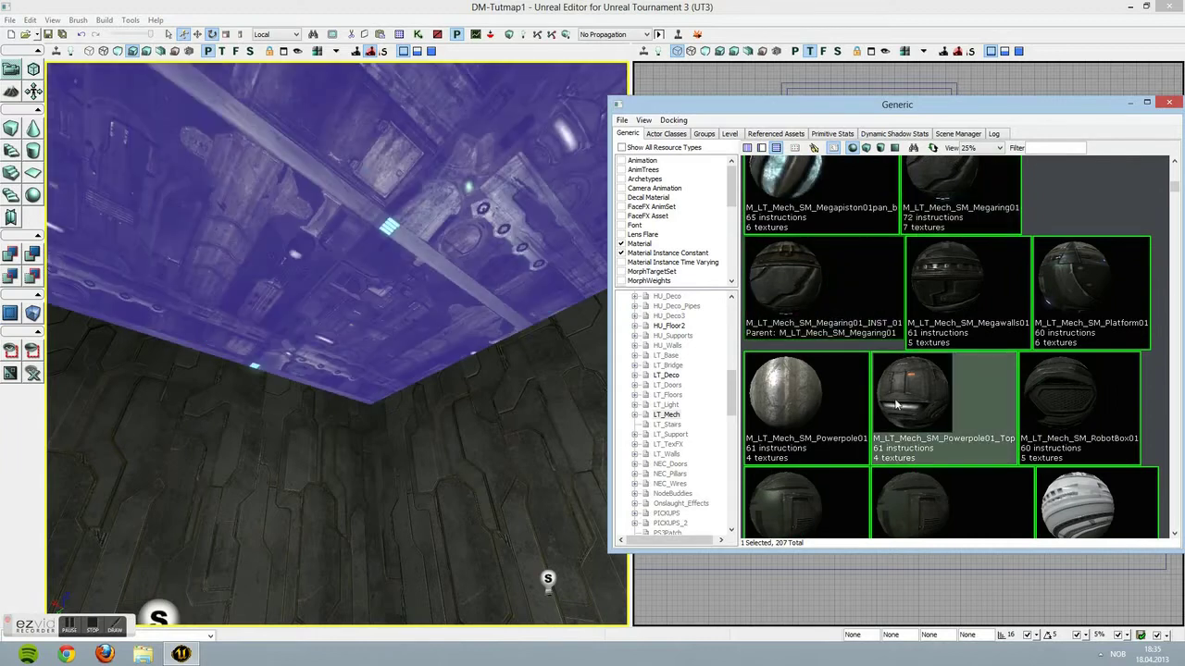
pyautogui.click(406, 450)
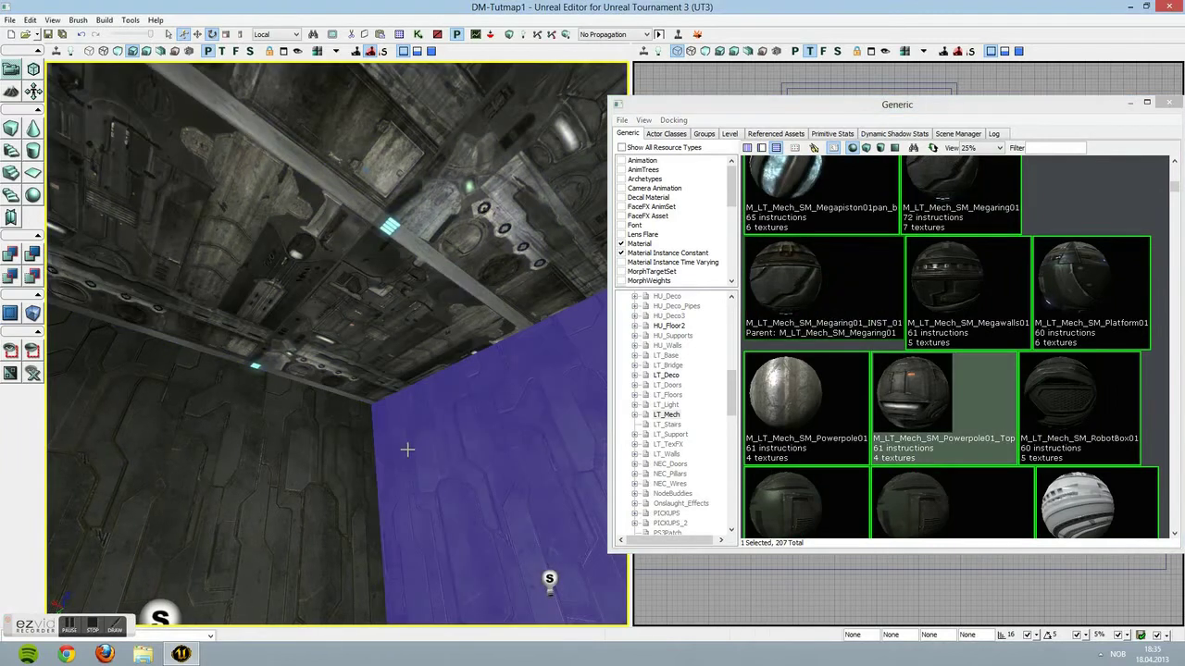
# Reselect the ceiling and fully load the LT_Base package
pyautogui.click(313, 313)
pyautogui.click(670, 434)
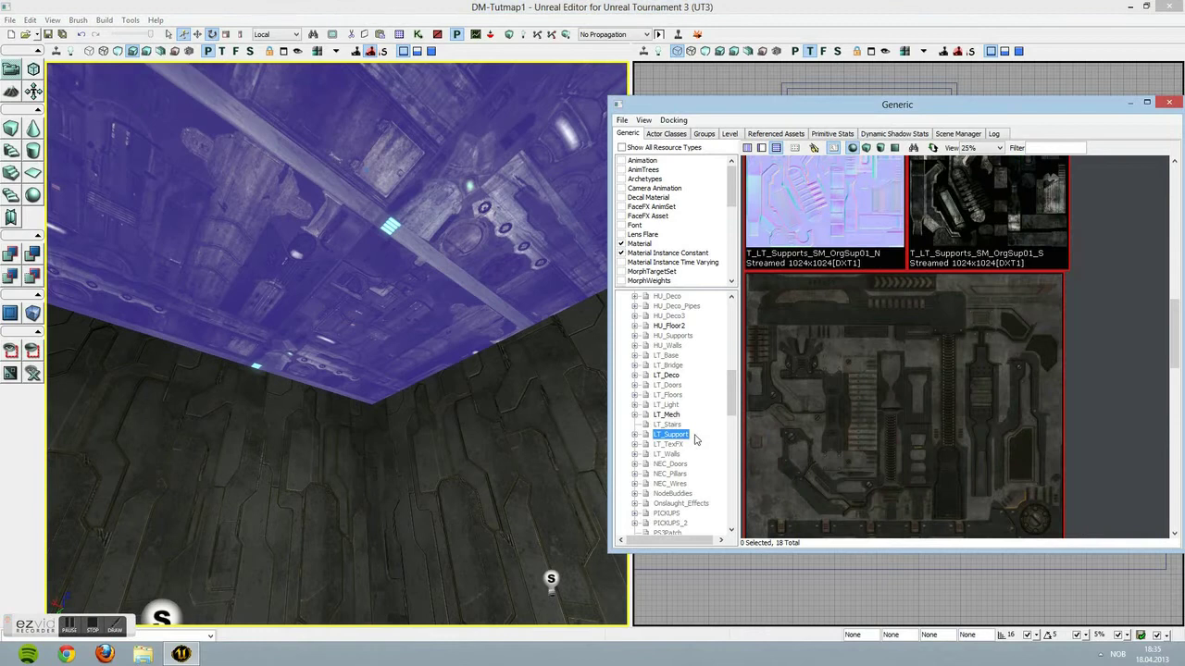
pyautogui.scroll(1, 692, 437)
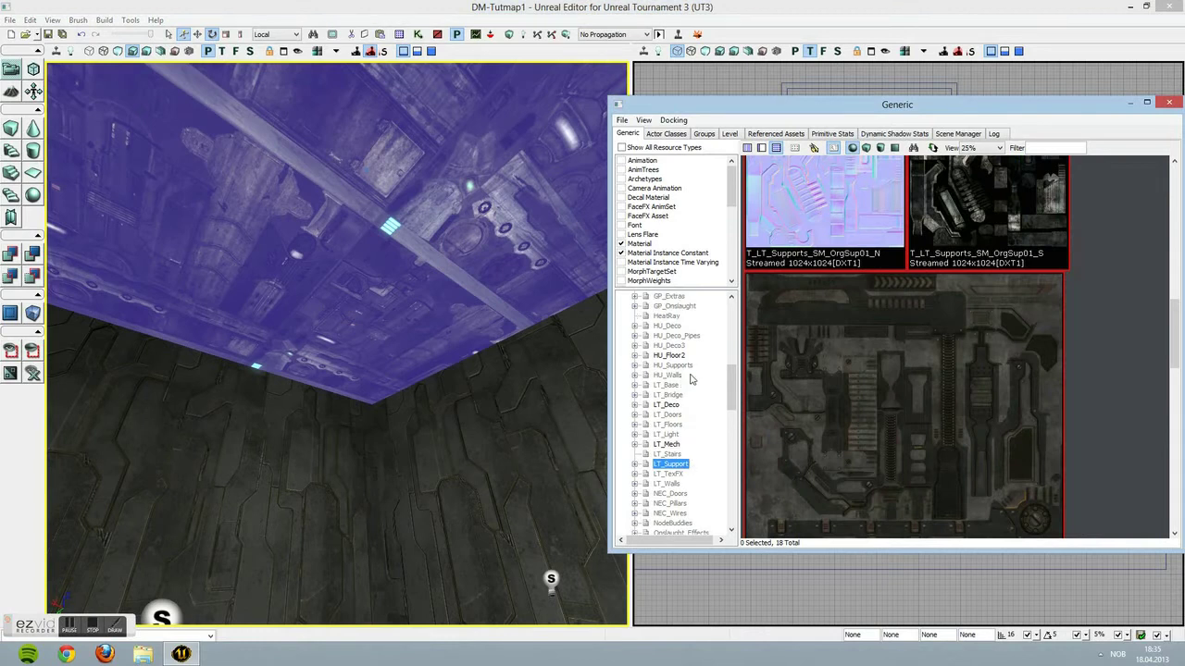
pyautogui.rightClick(656, 383)
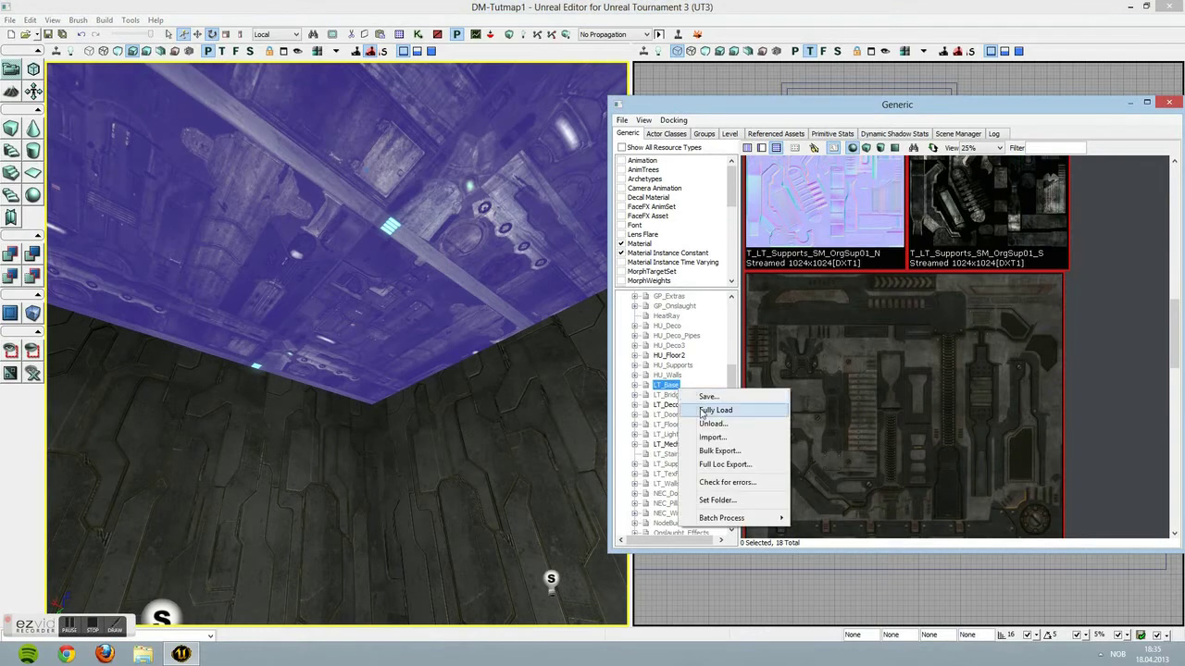
pyautogui.click(701, 412)
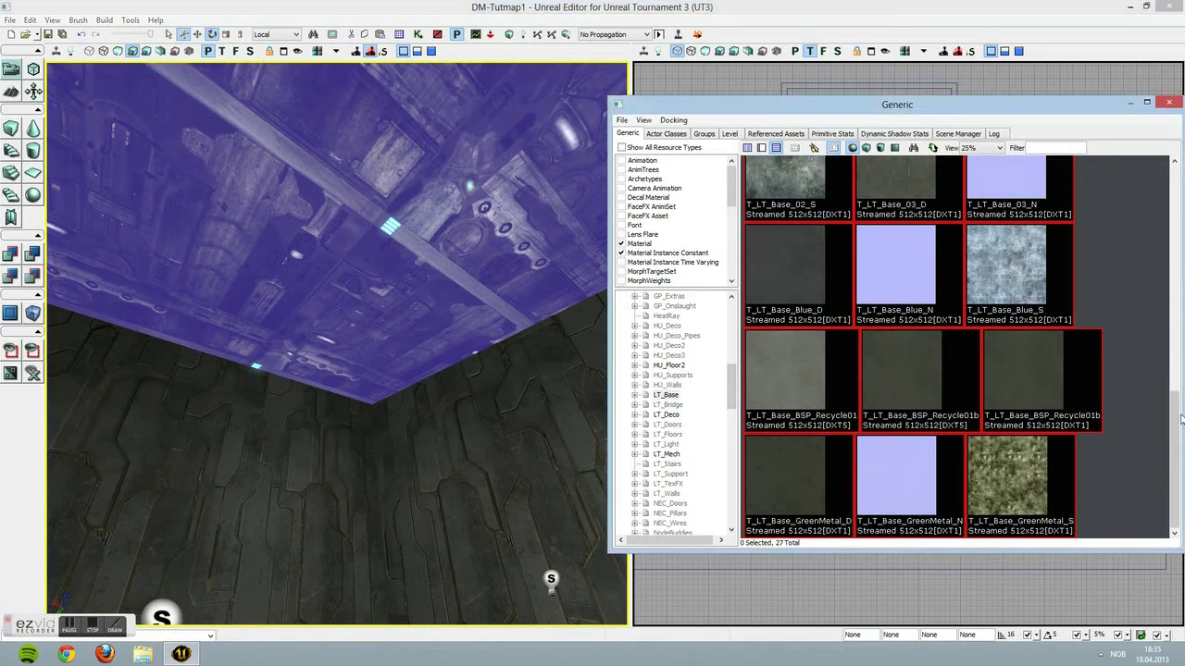
# Apply the M_LT_Base_Blue material to the ceiling and clear the surface selection
pyautogui.moveTo(1175, 426); pyautogui.dragTo(1169, 150)
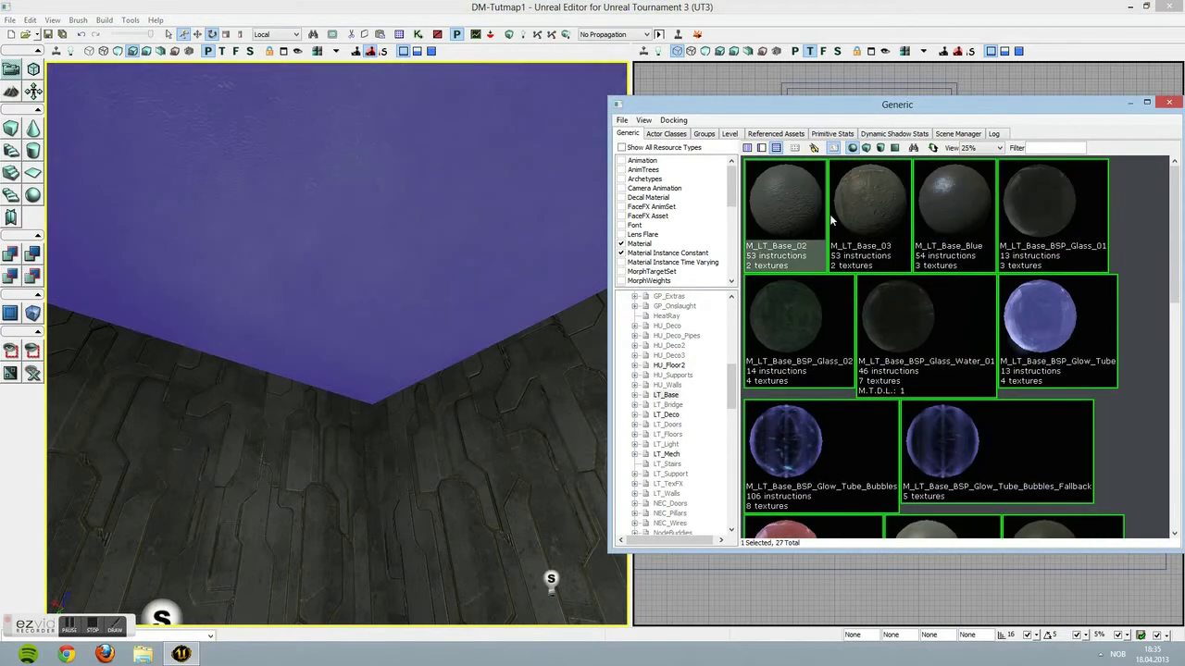
pyautogui.click(936, 226)
pyautogui.click(435, 318)
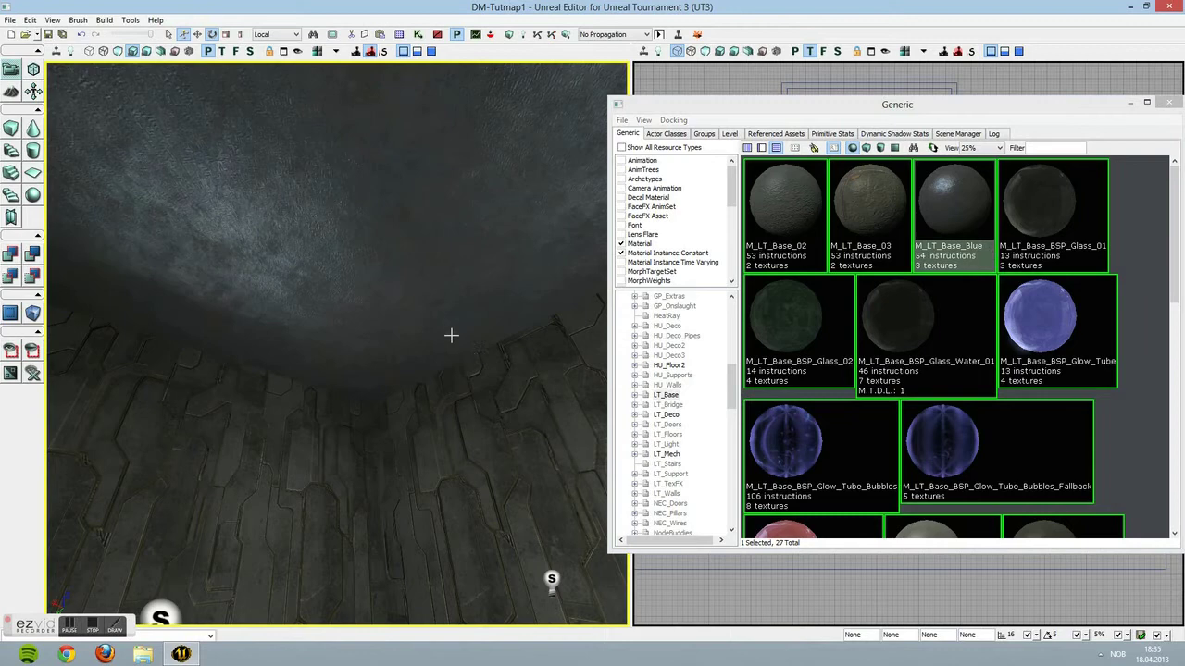
# Apply the M_LT_Base_BSP_Glow_Tube_Red material to the top face of the striped block in the room
pyautogui.moveTo(449, 336); pyautogui.dragTo(352, 398, button='right')
pyautogui.moveTo(428, 402); pyautogui.dragTo(343, 250, button='right')
pyautogui.moveTo(370, 287); pyautogui.dragTo(592, 341, button='right')
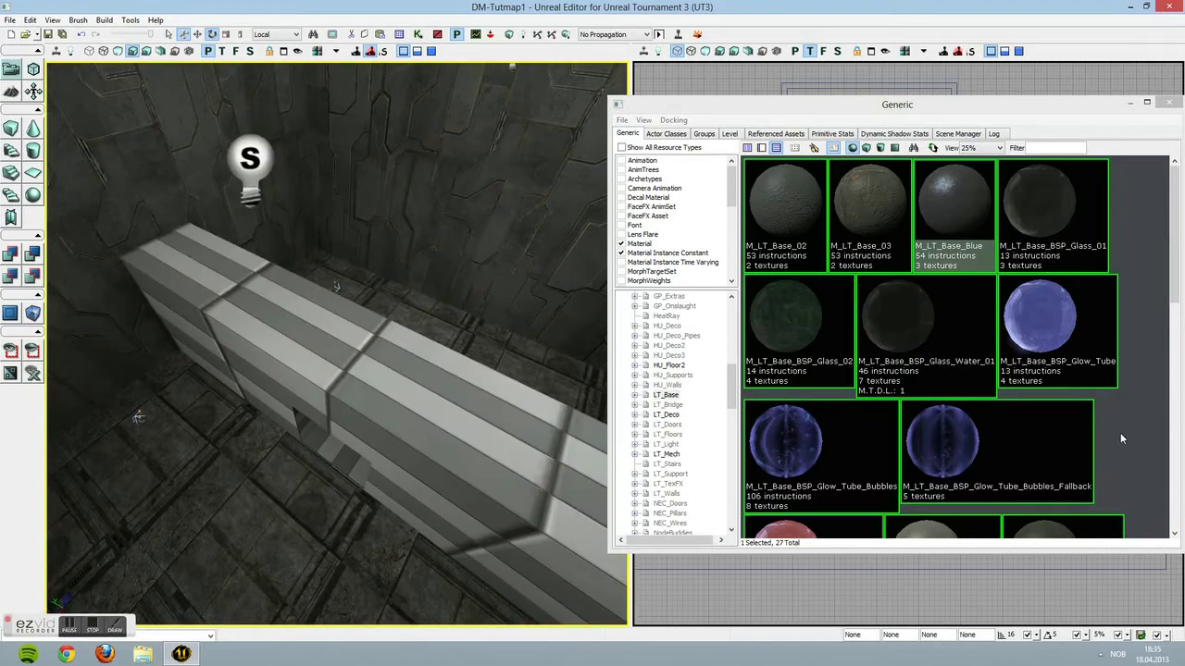
pyautogui.scroll(-3, 1120, 432)
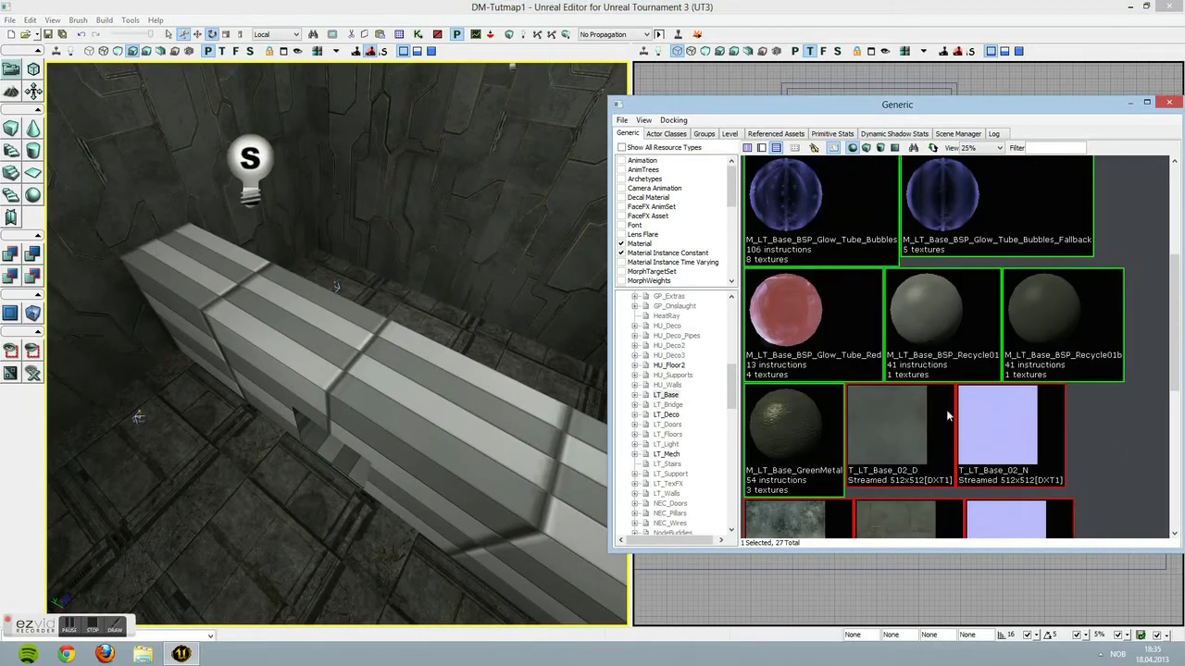
pyautogui.click(457, 388)
pyautogui.click(775, 330)
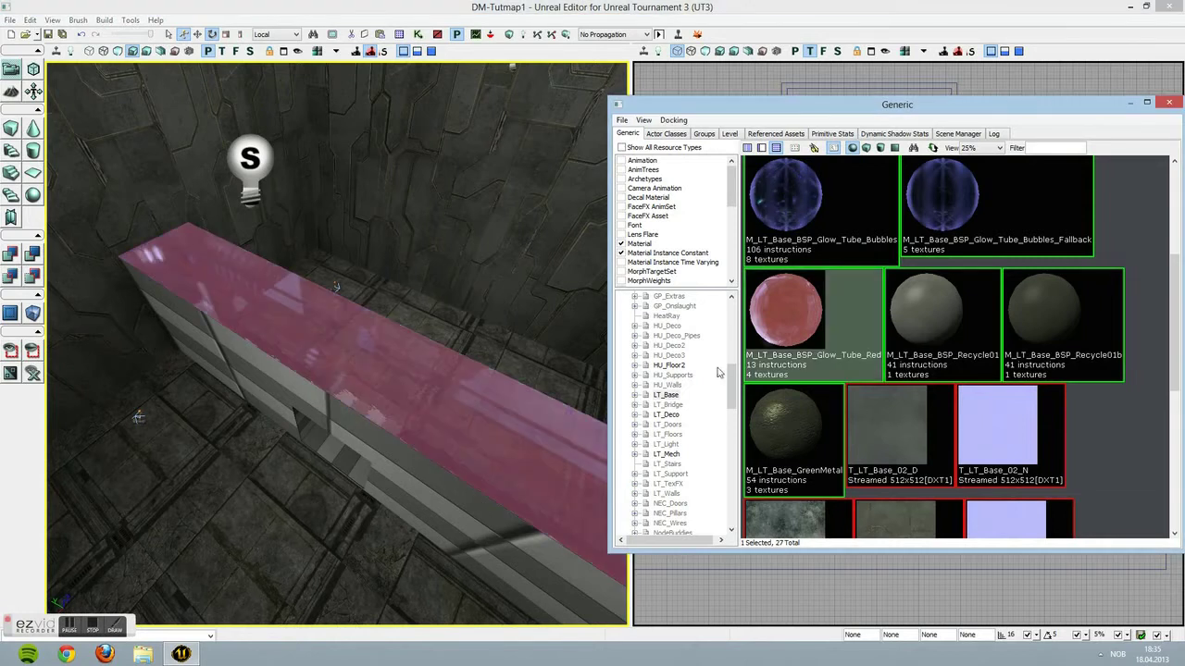
# Apply the M_LT_Base_BSP_Glow_Tube_Red material to both long side faces of the striped block
pyautogui.click(447, 476)
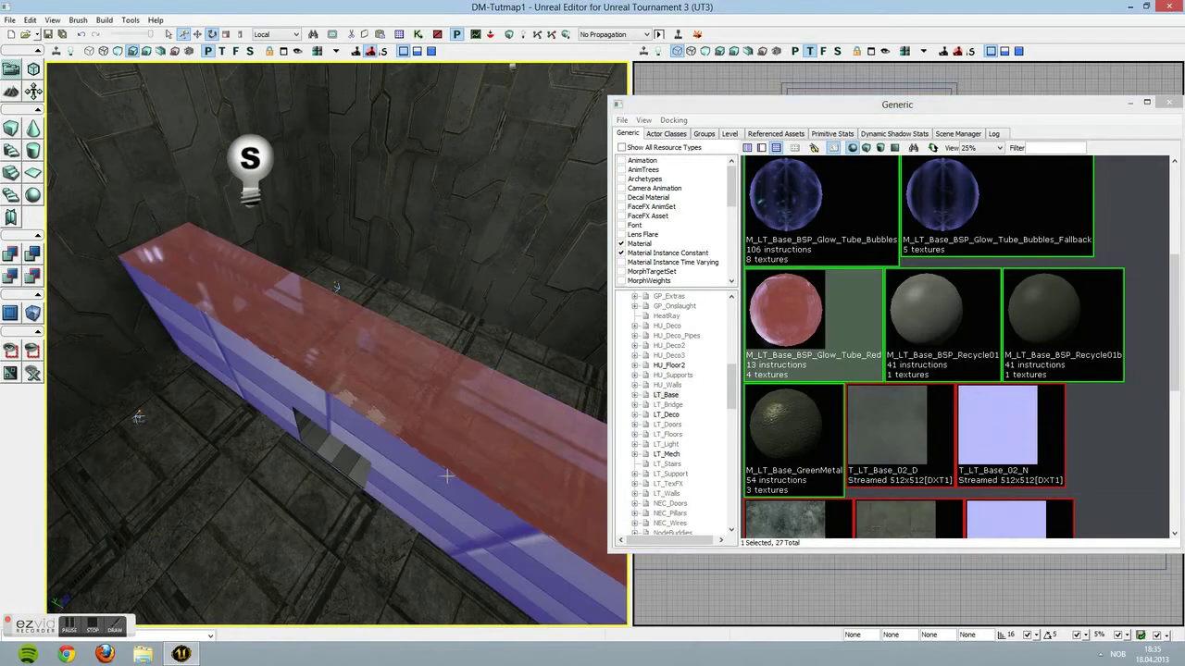
pyautogui.click(804, 322)
pyautogui.moveTo(462, 315); pyautogui.dragTo(407, 259)
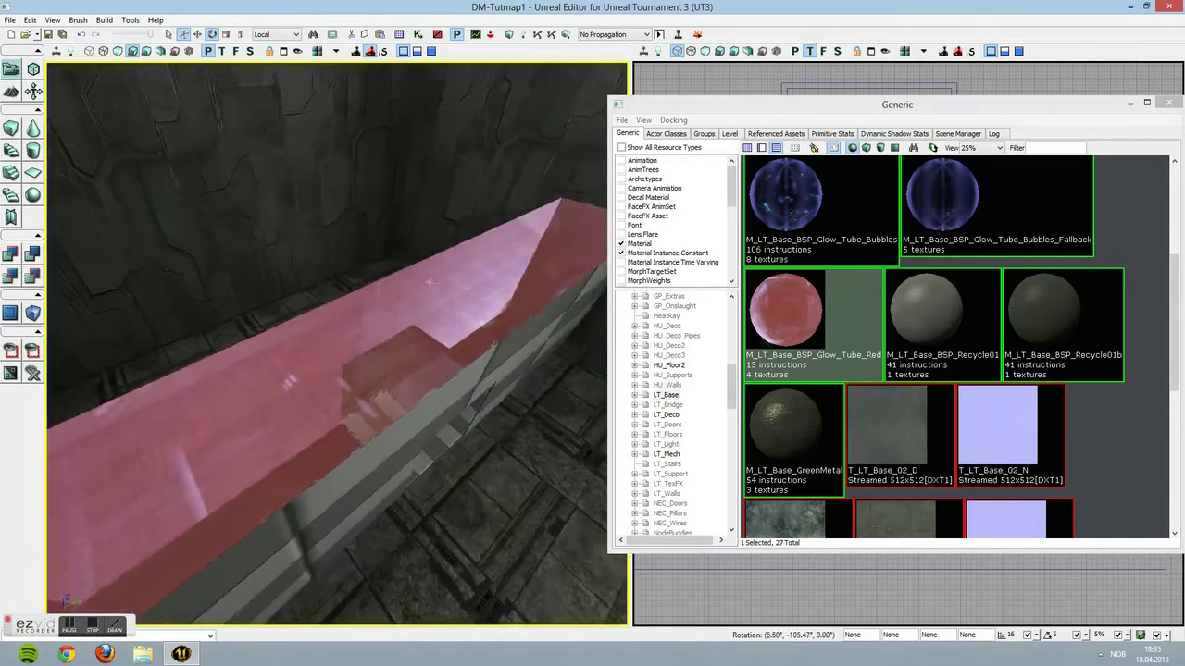
pyautogui.moveTo(457, 364); pyautogui.dragTo(457, 453)
pyautogui.click(450, 339)
pyautogui.click(805, 312)
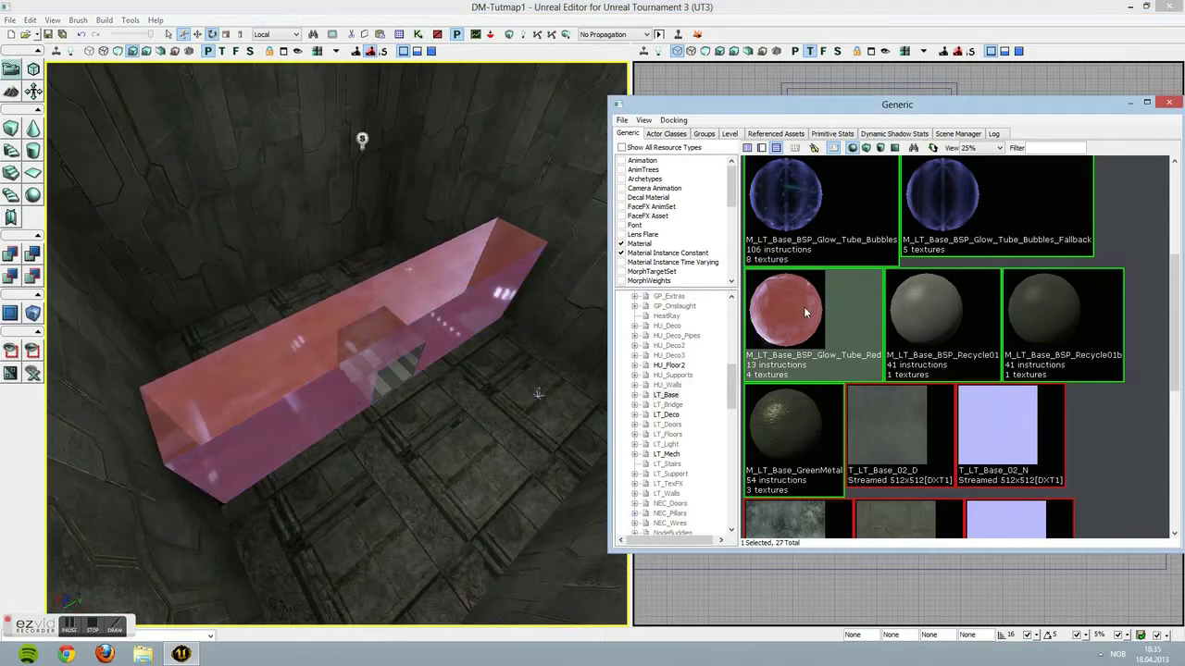
# Apply the M_LT_Base_BSP_Glow_Tube_Red material to the inner side, bottom and top faces of the passage through the block
pyautogui.moveTo(542, 339); pyautogui.dragTo(407, 236, button='right')
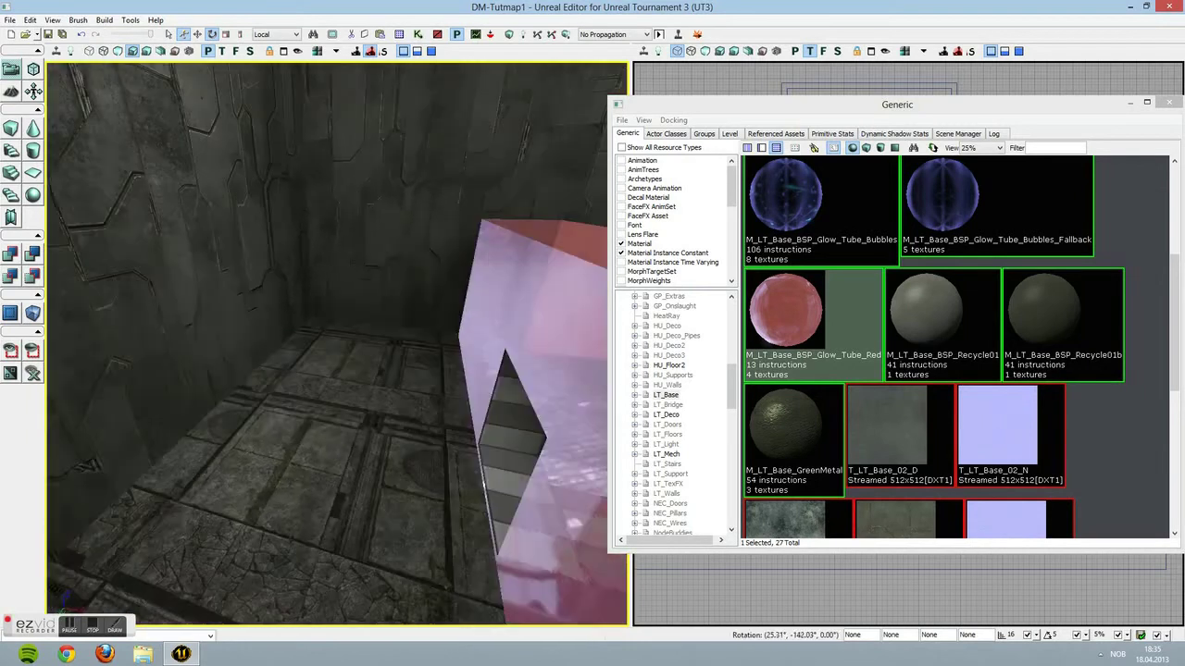
pyautogui.moveTo(371, 333); pyautogui.dragTo(371, 278)
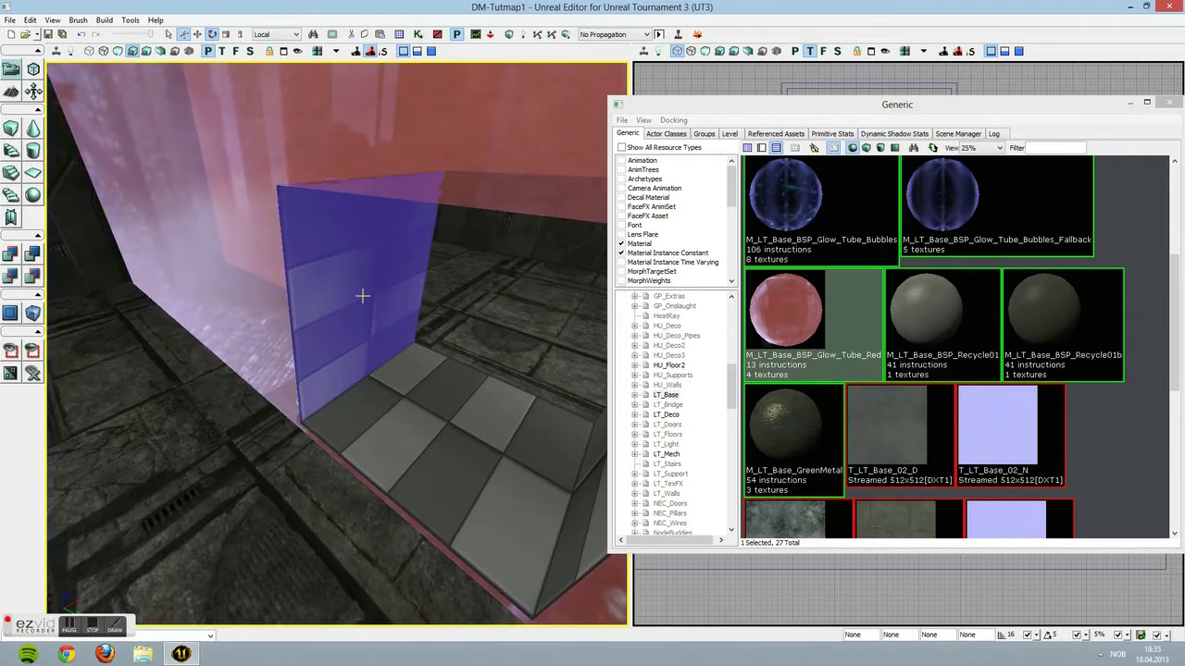
pyautogui.click(815, 312)
pyautogui.click(463, 450)
pyautogui.moveTo(462, 450); pyautogui.dragTo(578, 435, button='right')
pyautogui.click(776, 331)
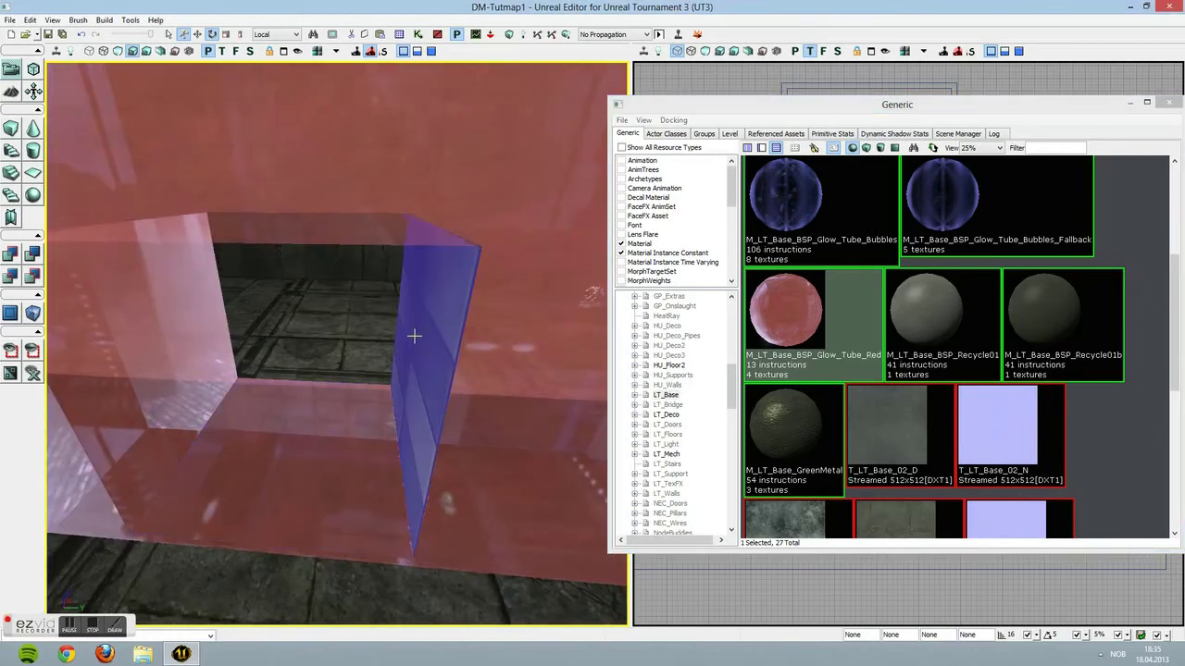
pyautogui.click(792, 305)
pyautogui.moveTo(417, 333); pyautogui.dragTo(592, 333, button='right')
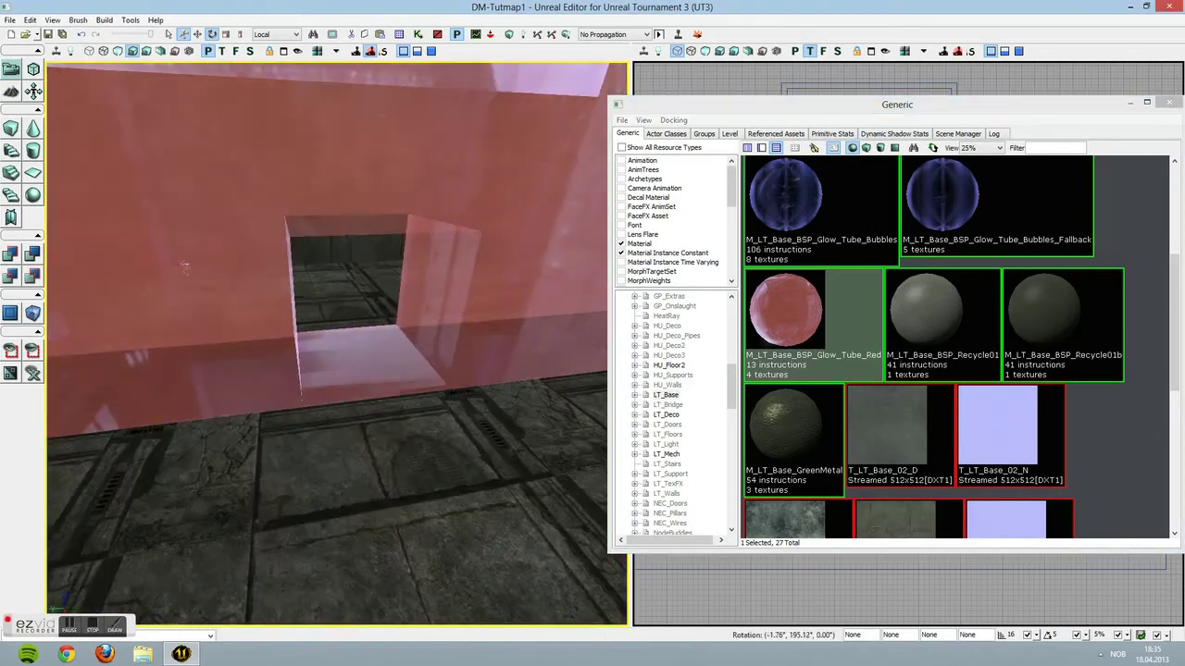
pyautogui.moveTo(472, 166); pyautogui.dragTo(482, 102, button='right')
pyautogui.click(777, 312)
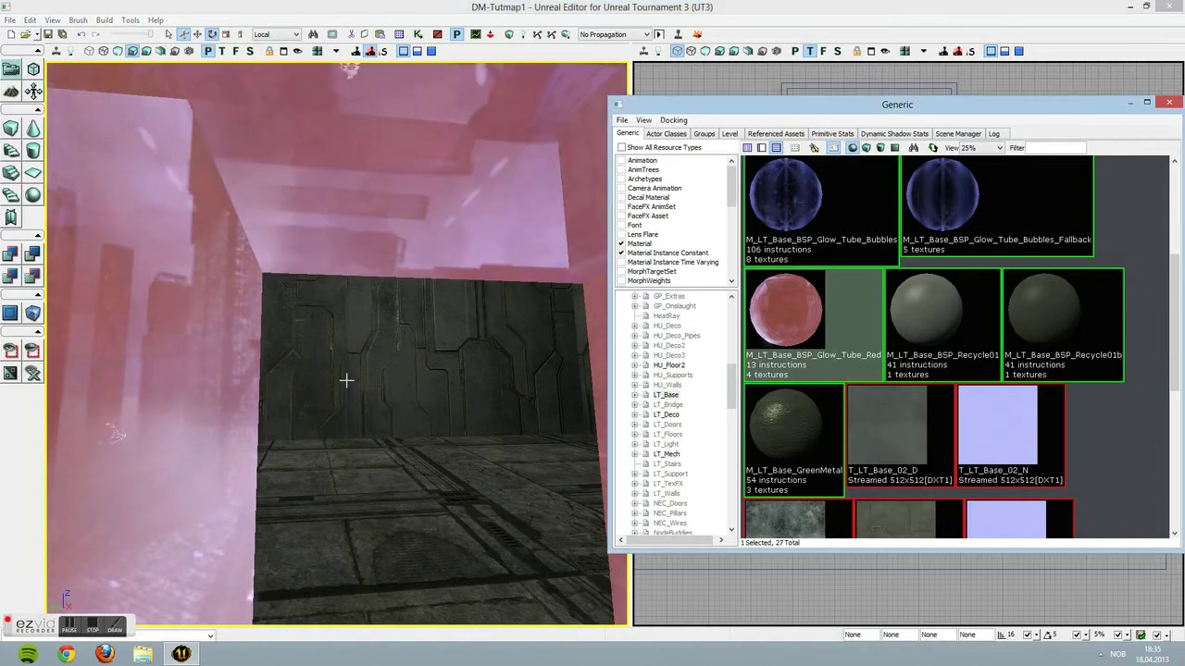
# Choose the UTWeaponPickupFactory actor class, found under NavigationPoint, PickupFactory and UTPickupFactory
pyautogui.moveTo(344, 379); pyautogui.dragTo(500, 407, button='right')
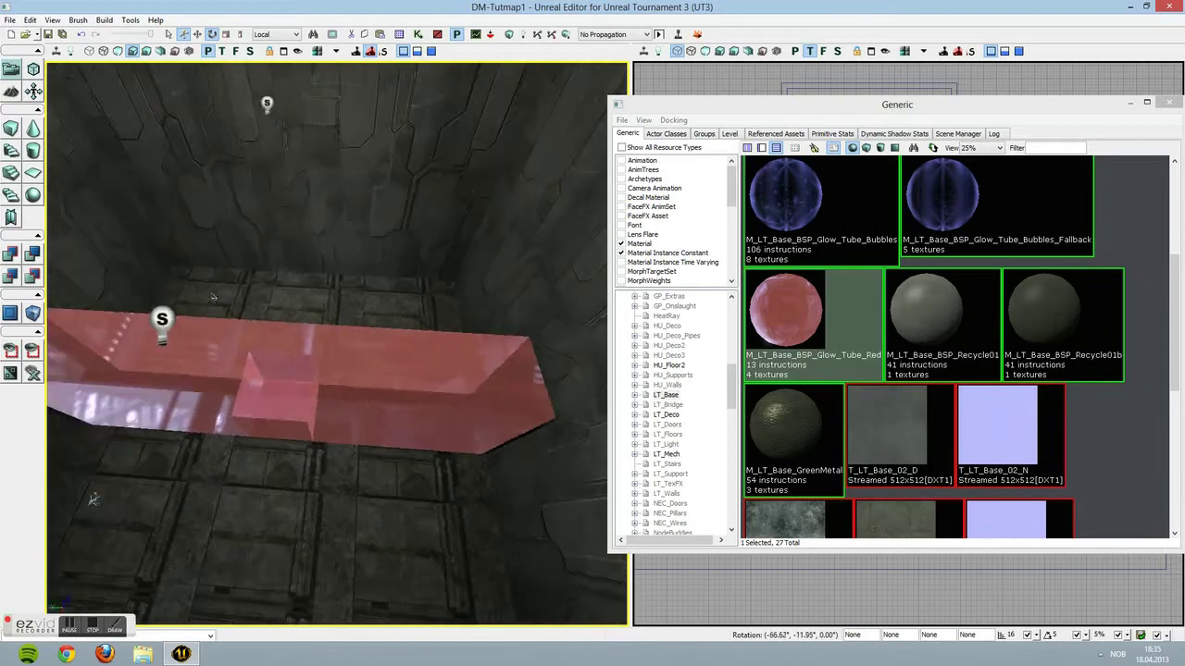
pyautogui.moveTo(337, 344); pyautogui.dragTo(139, 291, button='right')
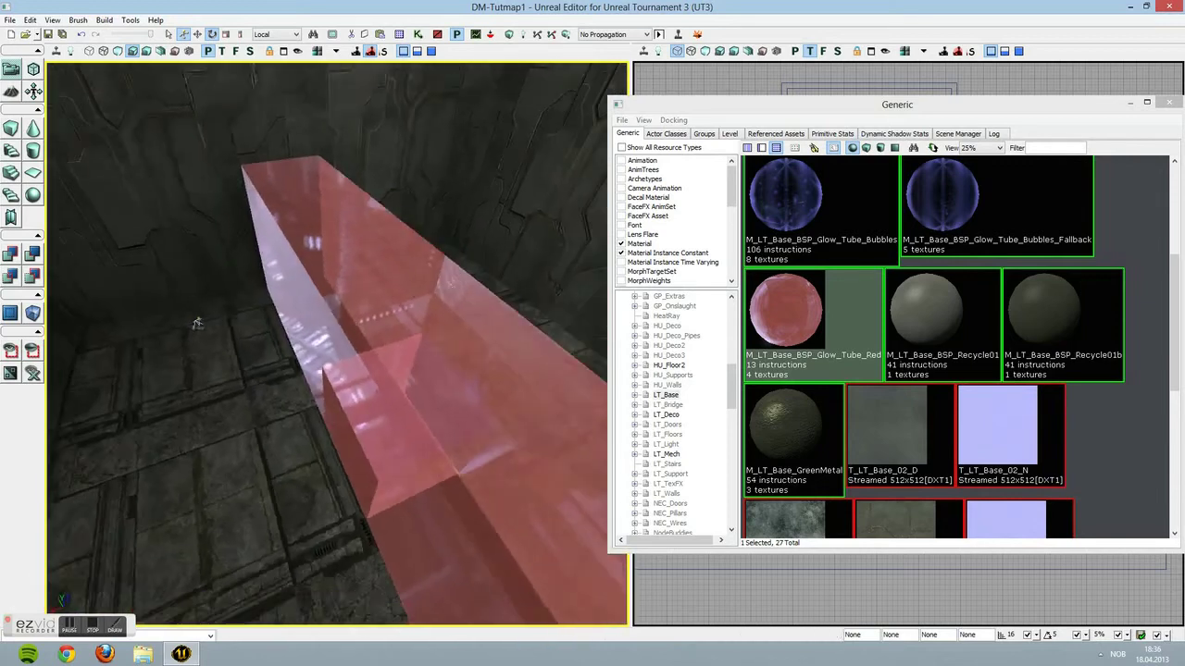
pyautogui.moveTo(268, 277); pyautogui.dragTo(225, 426, button='right')
pyautogui.moveTo(584, 302); pyautogui.dragTo(550, 445, button='right')
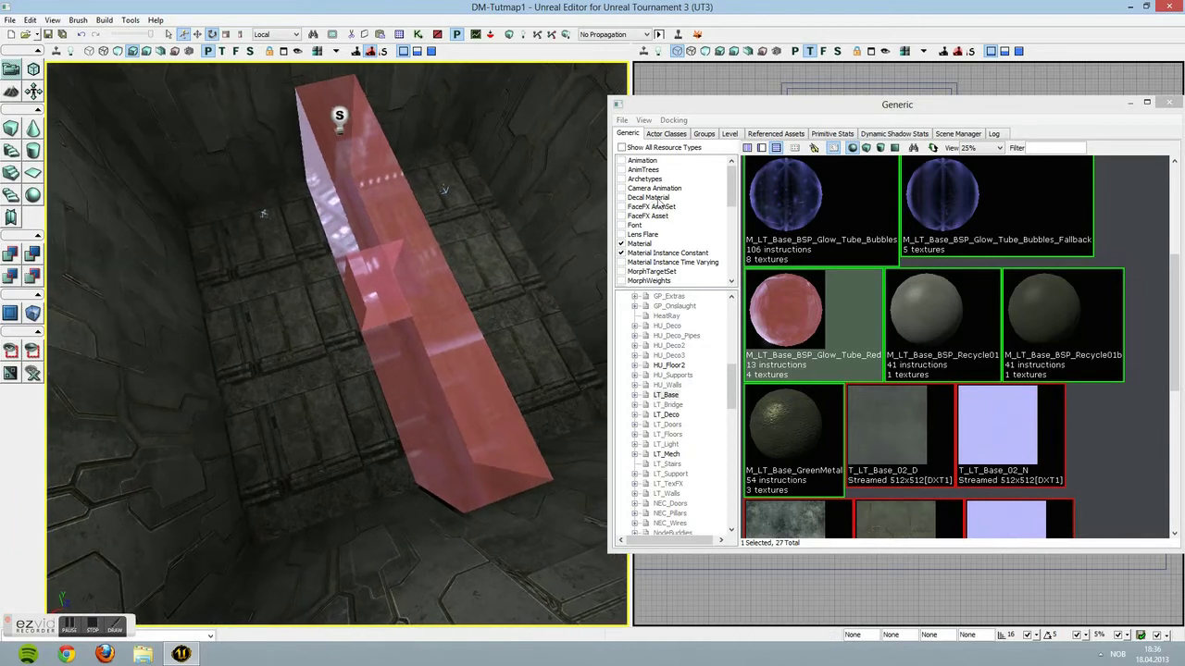
pyautogui.click(667, 134)
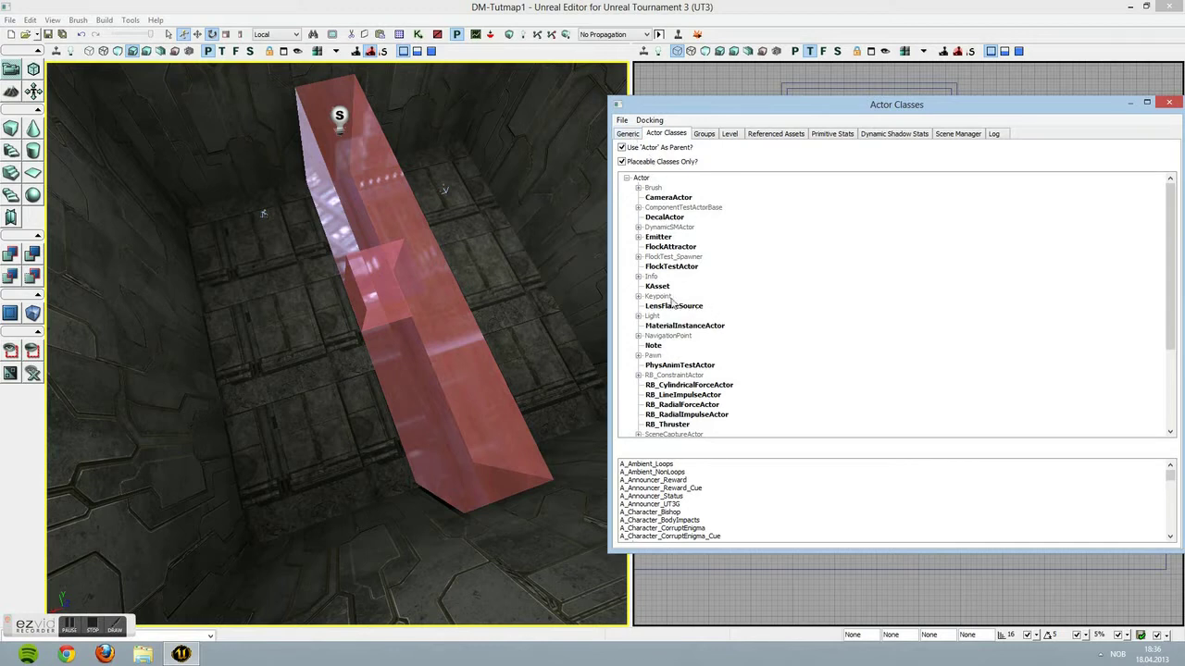
pyautogui.click(637, 336)
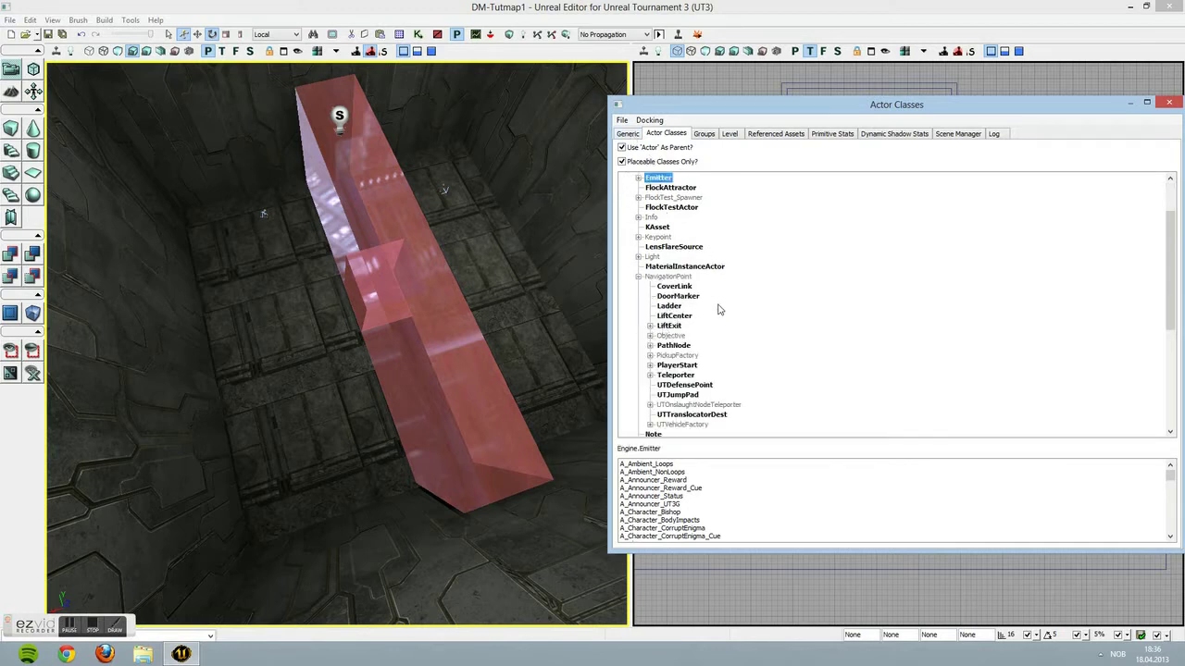
pyautogui.scroll(-1, 711, 308)
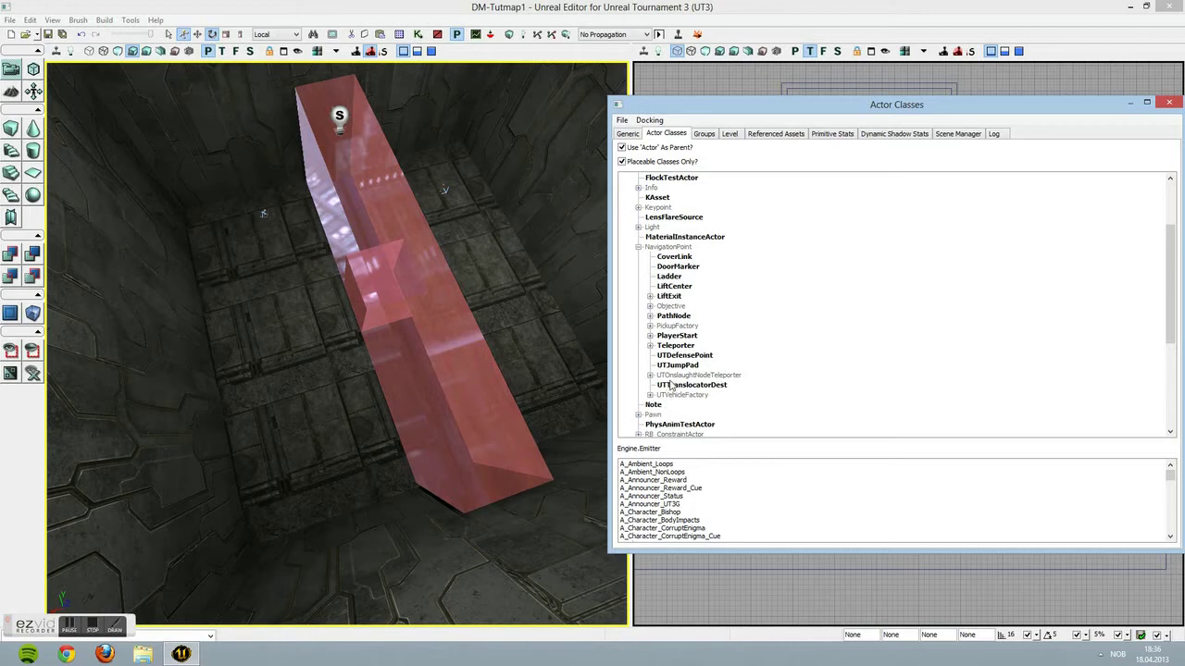
pyautogui.click(650, 326)
pyautogui.click(662, 336)
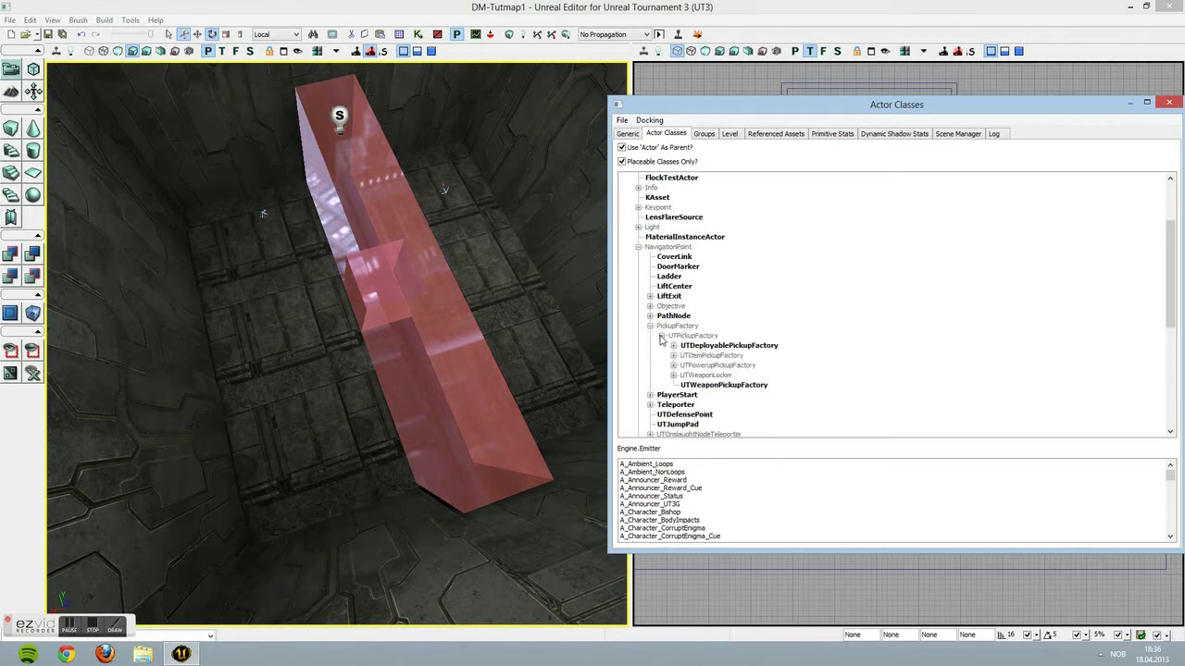
pyautogui.click(731, 387)
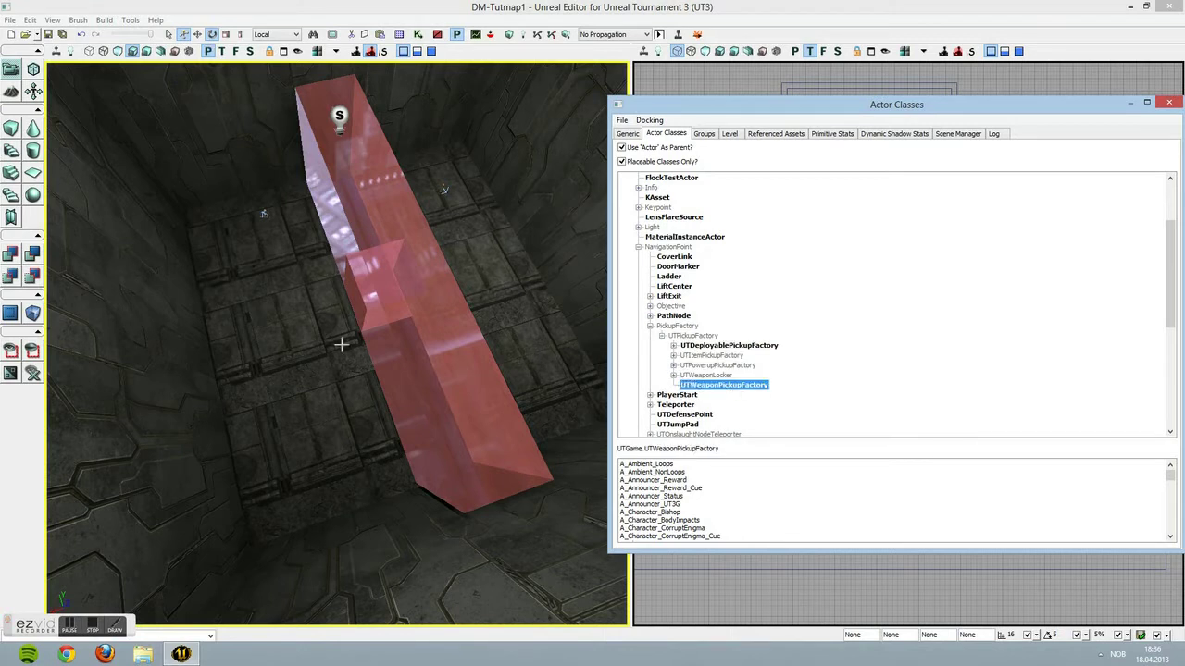
# Add a UTWeaponPickupFactory actor on the floor near the room's corner, beside the red block
pyautogui.click(281, 390)
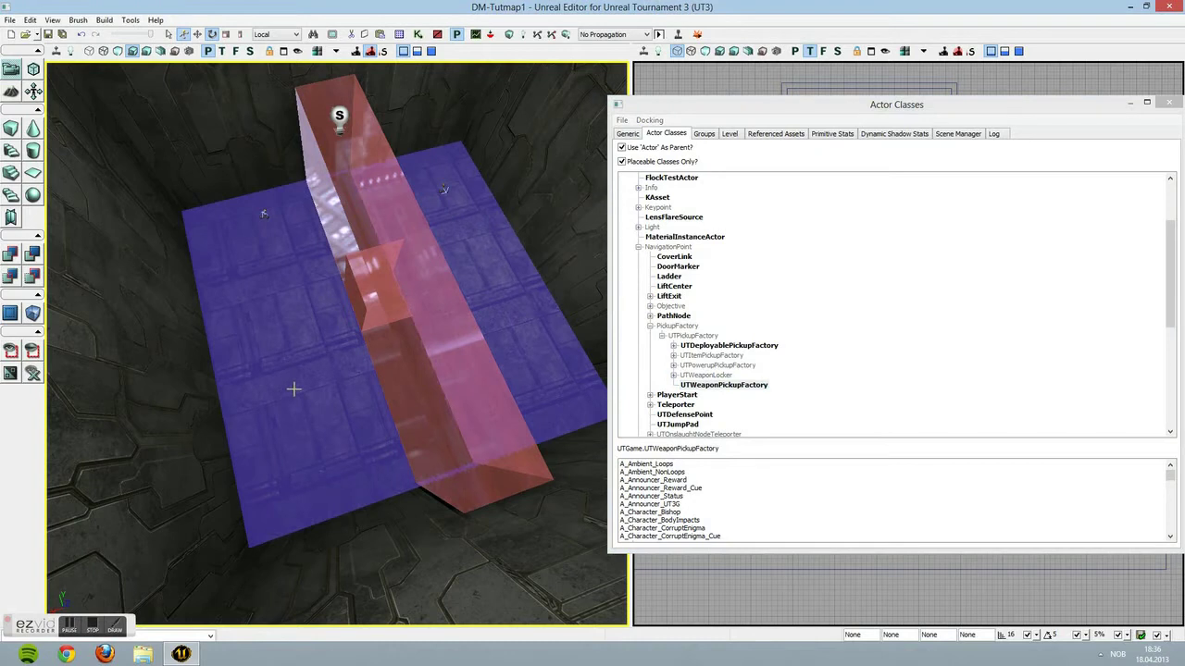
pyautogui.rightClick(313, 449)
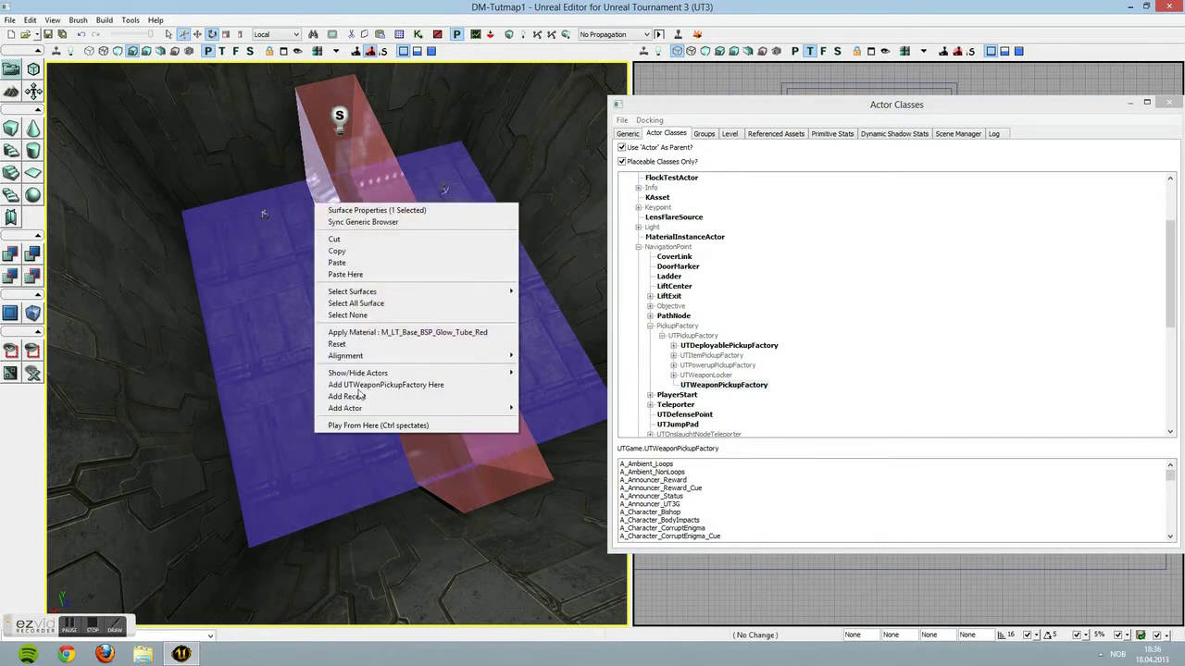
pyautogui.click(416, 392)
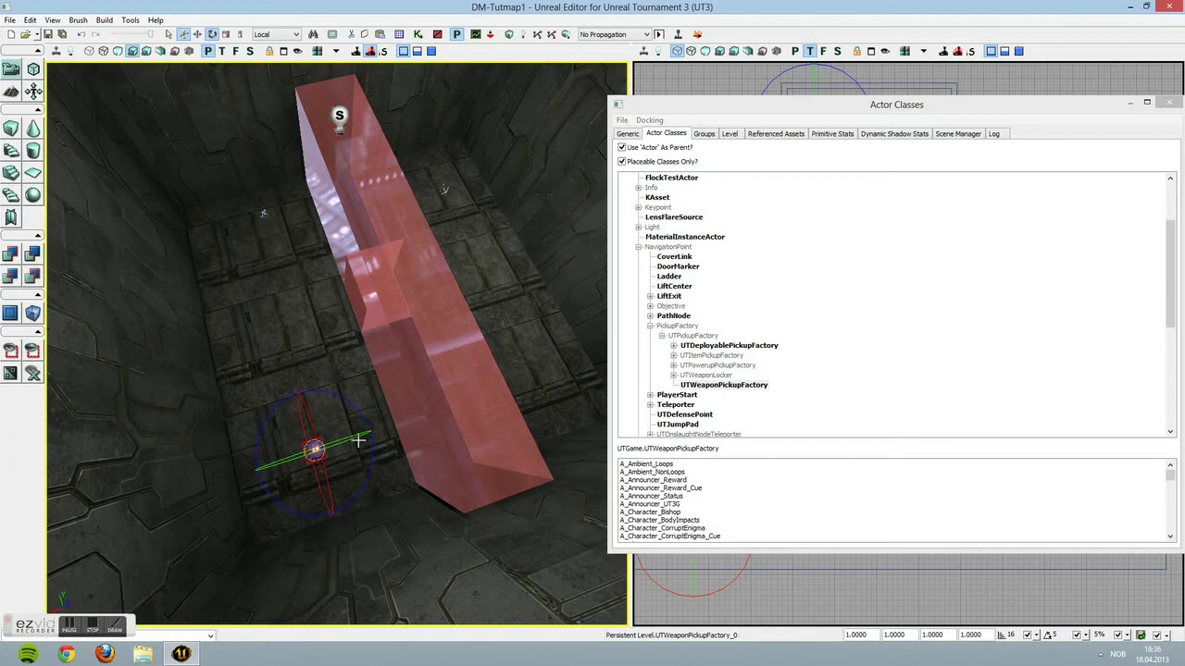
# Open the properties of the newly placed weapon pickup factory on the floor
pyautogui.moveTo(349, 331)
pyautogui.mouseDown(button='right')
pyautogui.moveTo(356, 305)
pyautogui.moveTo(355, 351)
pyautogui.mouseUp(button='right')
pyautogui.moveTo(285, 319); pyautogui.dragTo(289, 277, button='right')
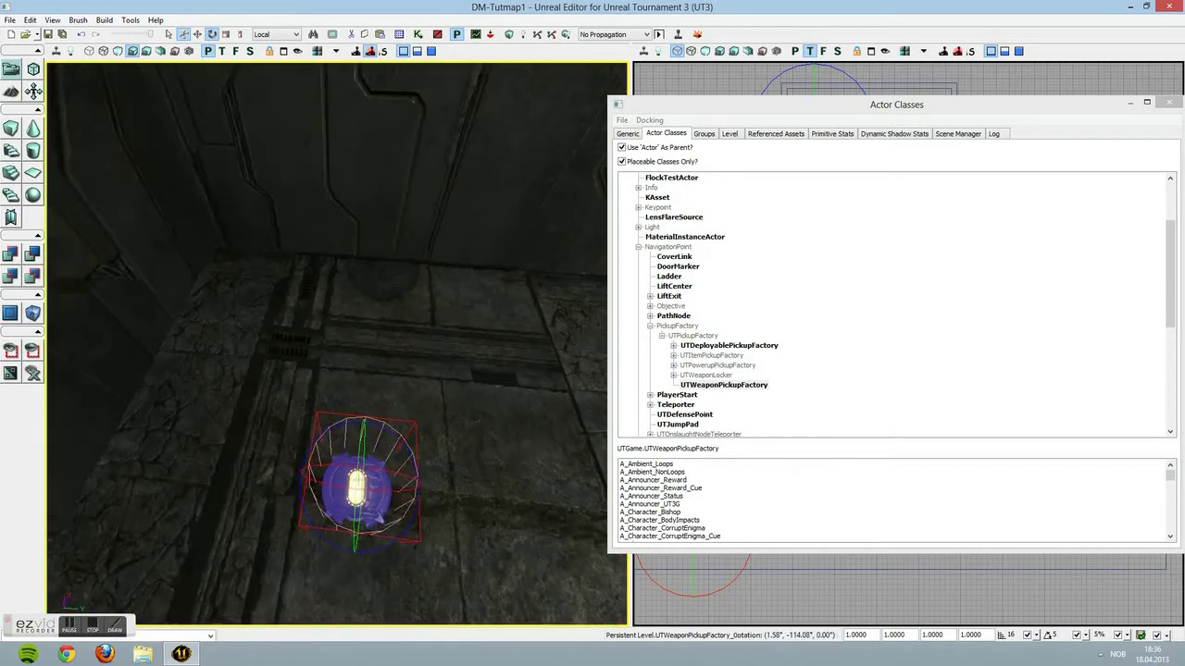
pyautogui.moveTo(367, 324)
pyautogui.mouseDown(button='right')
pyautogui.moveTo(366, 292)
pyautogui.moveTo(367, 324)
pyautogui.mouseUp(button='right')
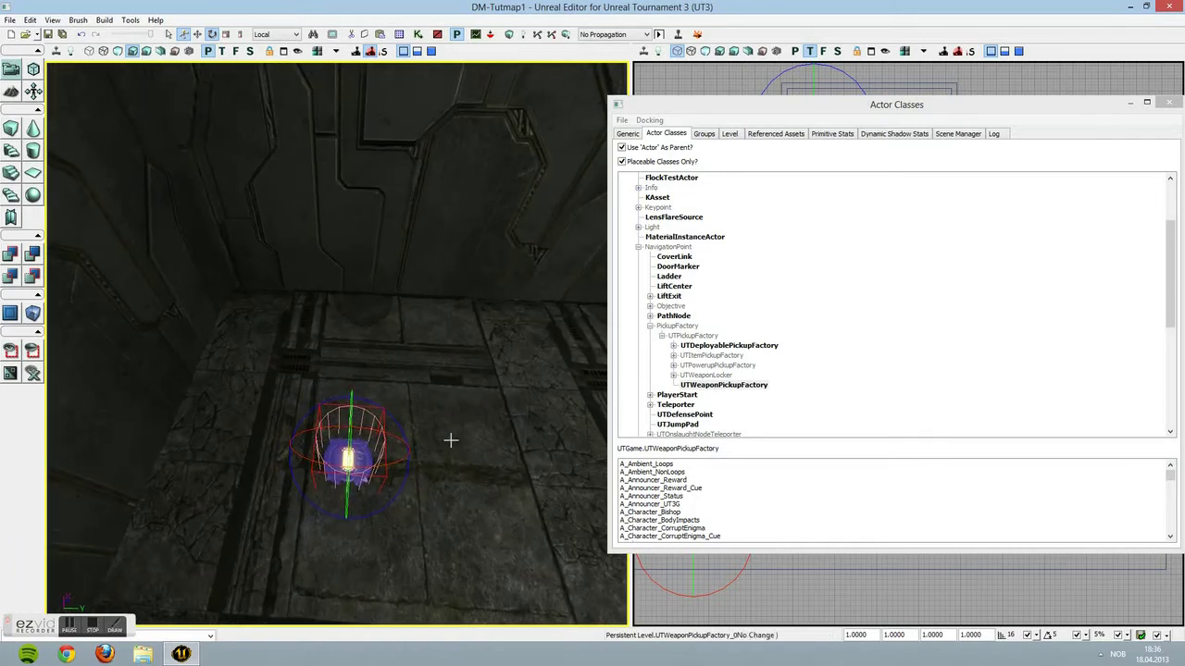
pyautogui.click(450, 440)
pyautogui.click(450, 439)
pyautogui.moveTo(449, 440); pyautogui.dragTo(529, 319, button='right')
pyautogui.moveTo(421, 395); pyautogui.dragTo(370, 476, button='right')
pyautogui.click(338, 368)
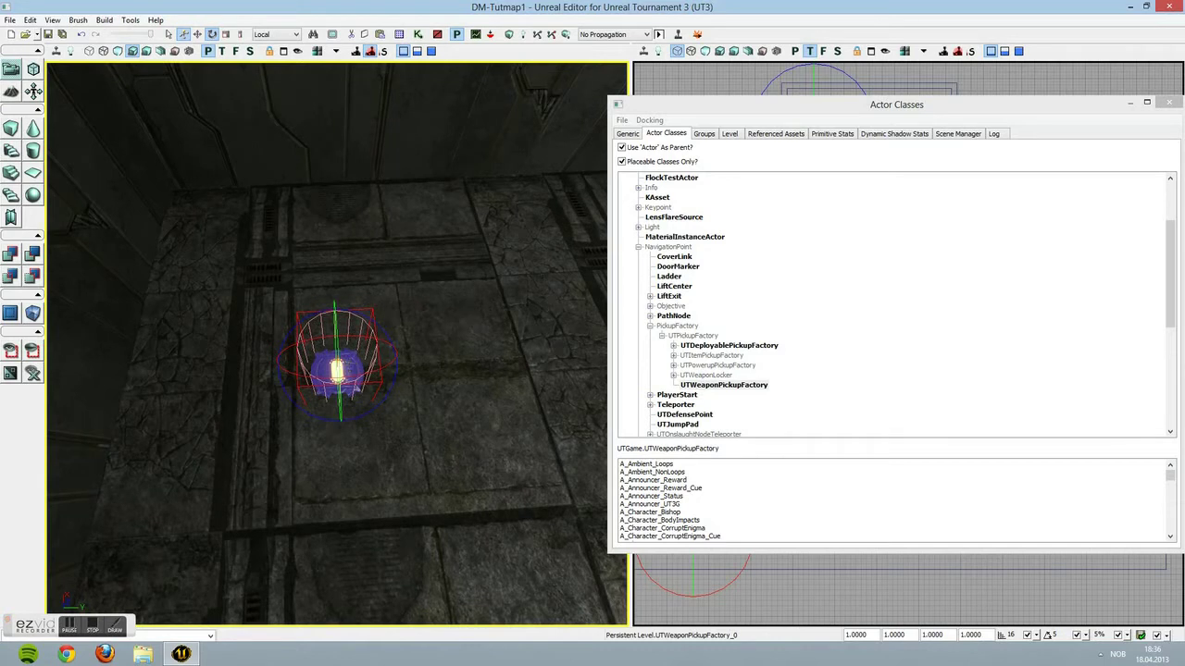
pyautogui.click(366, 389)
pyautogui.click(340, 374)
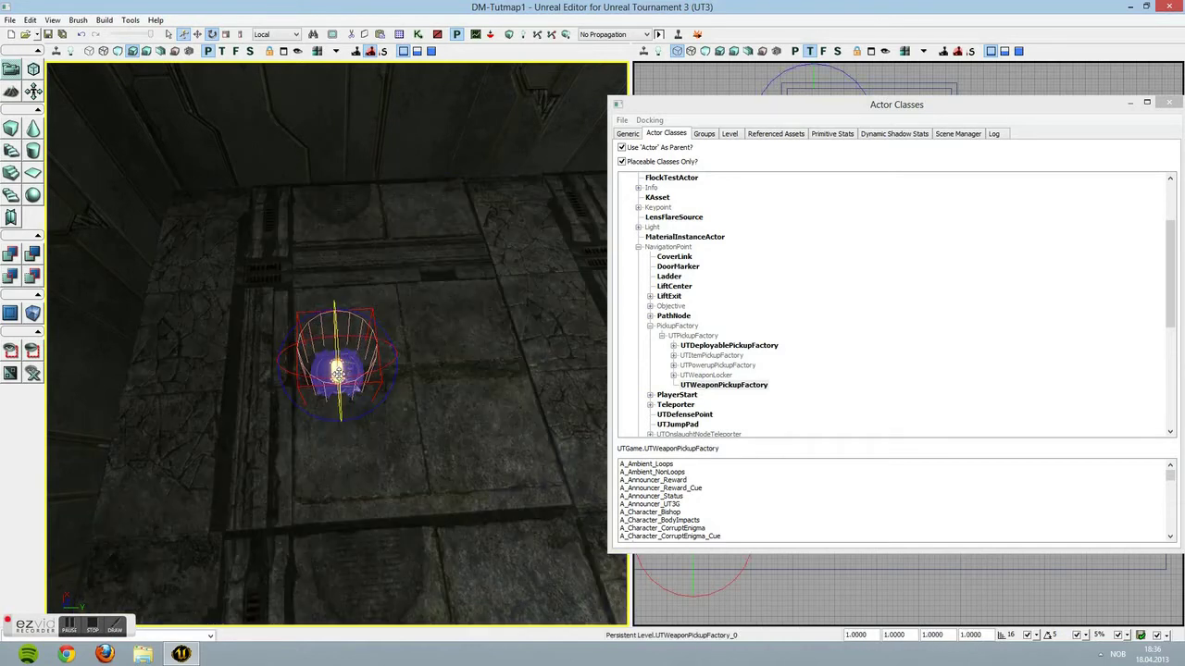
pyautogui.rightClick(352, 366)
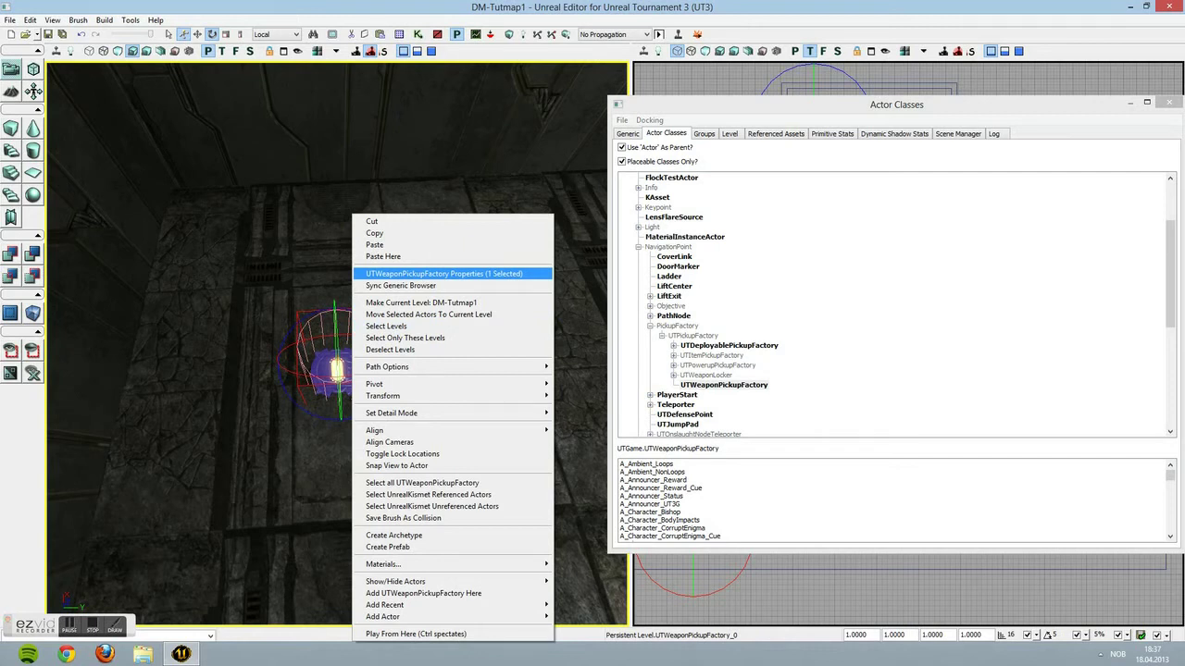
pyautogui.click(444, 273)
# Set the pickup factory's WeaponPickupClass to UTWeap_ShockRifle and close its properties
pyautogui.click(83, 154)
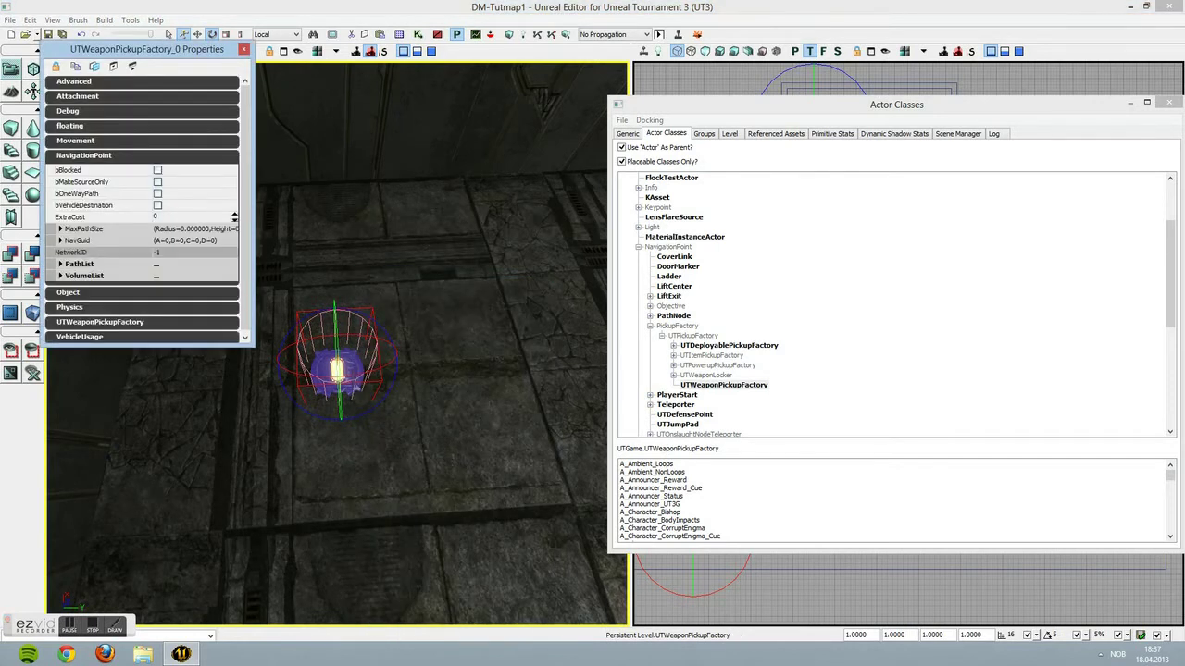
pyautogui.click(352, 364)
pyautogui.click(61, 158)
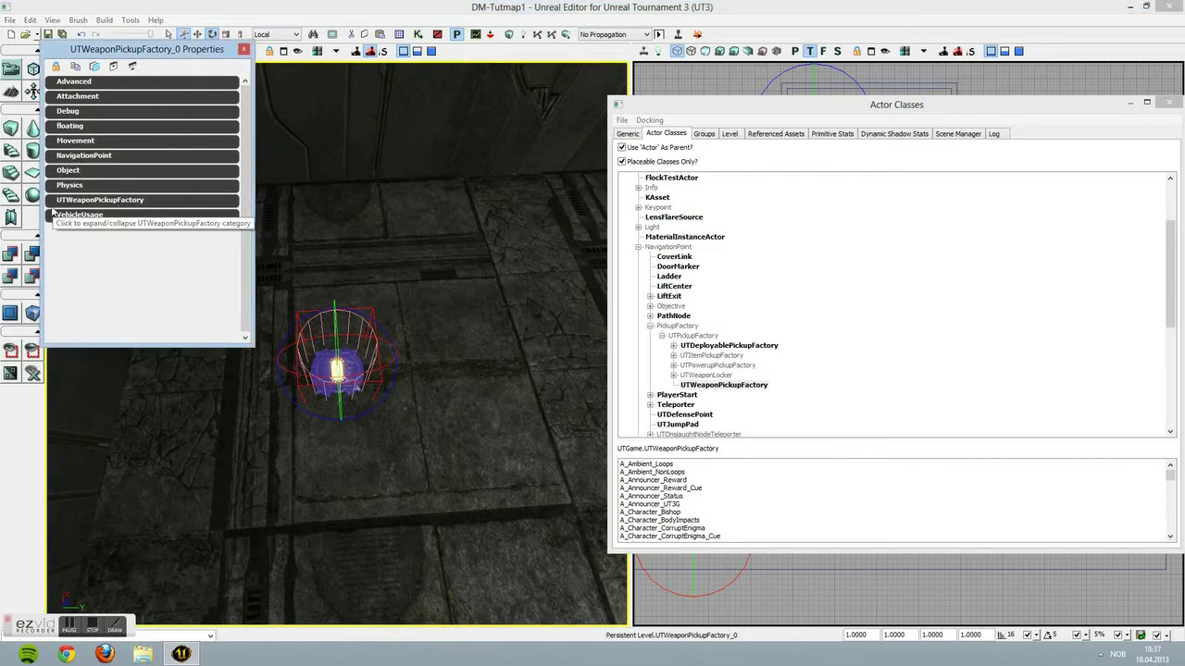
pyautogui.click(107, 202)
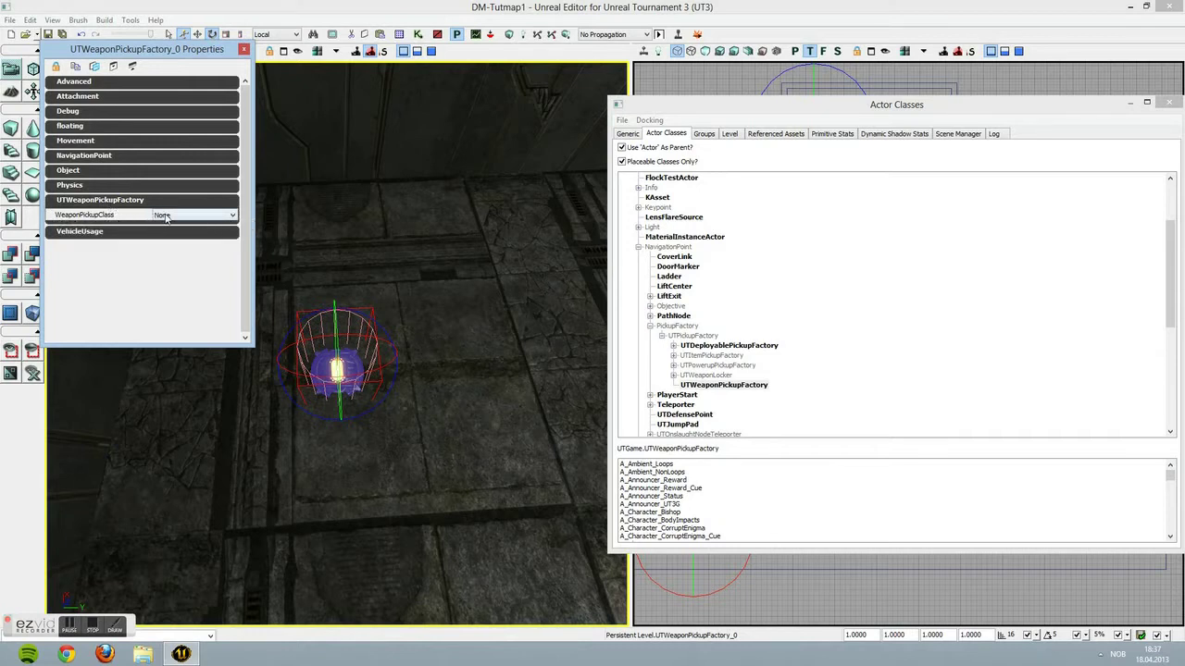
pyautogui.click(167, 215)
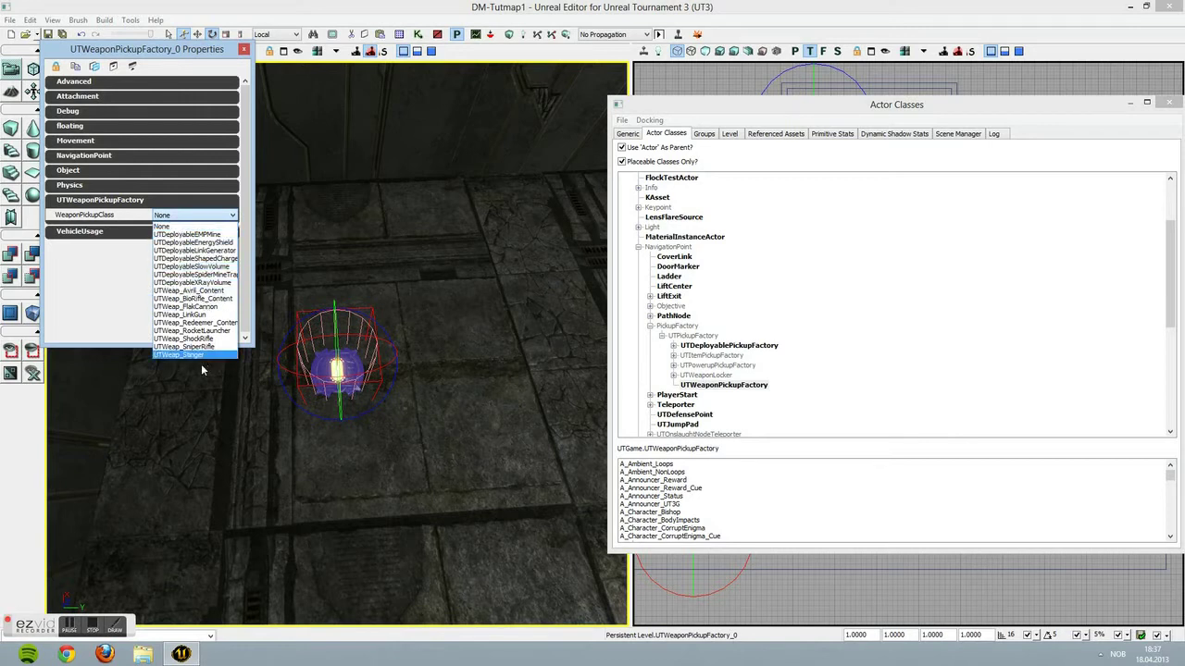
pyautogui.click(209, 340)
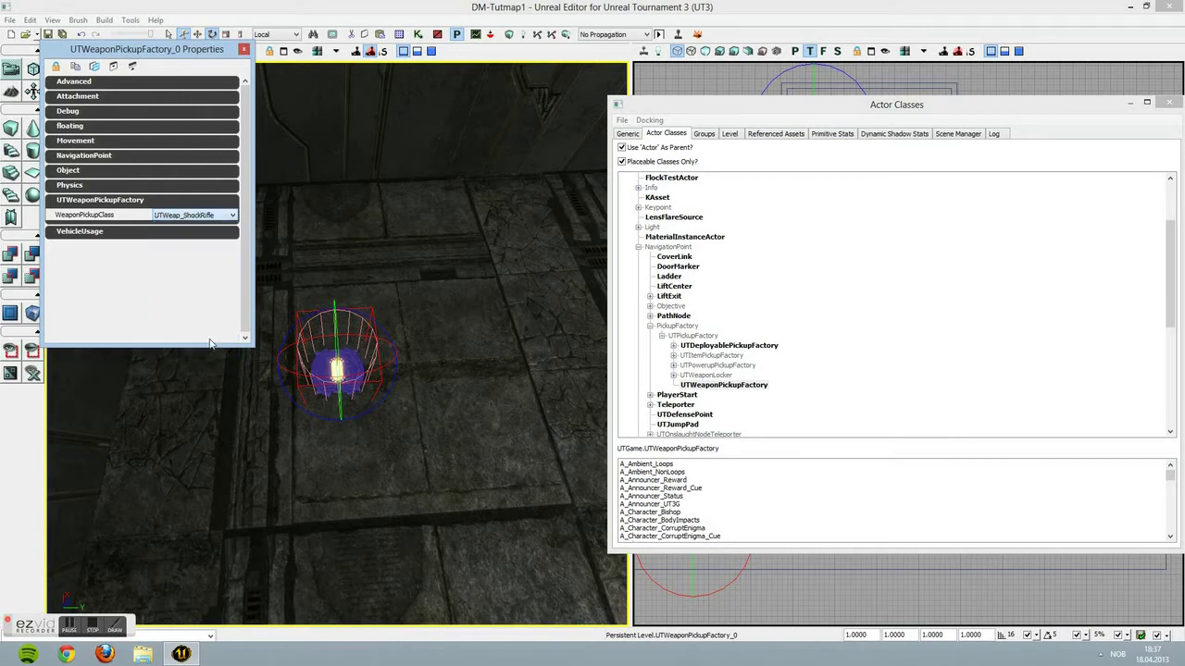
pyautogui.click(244, 49)
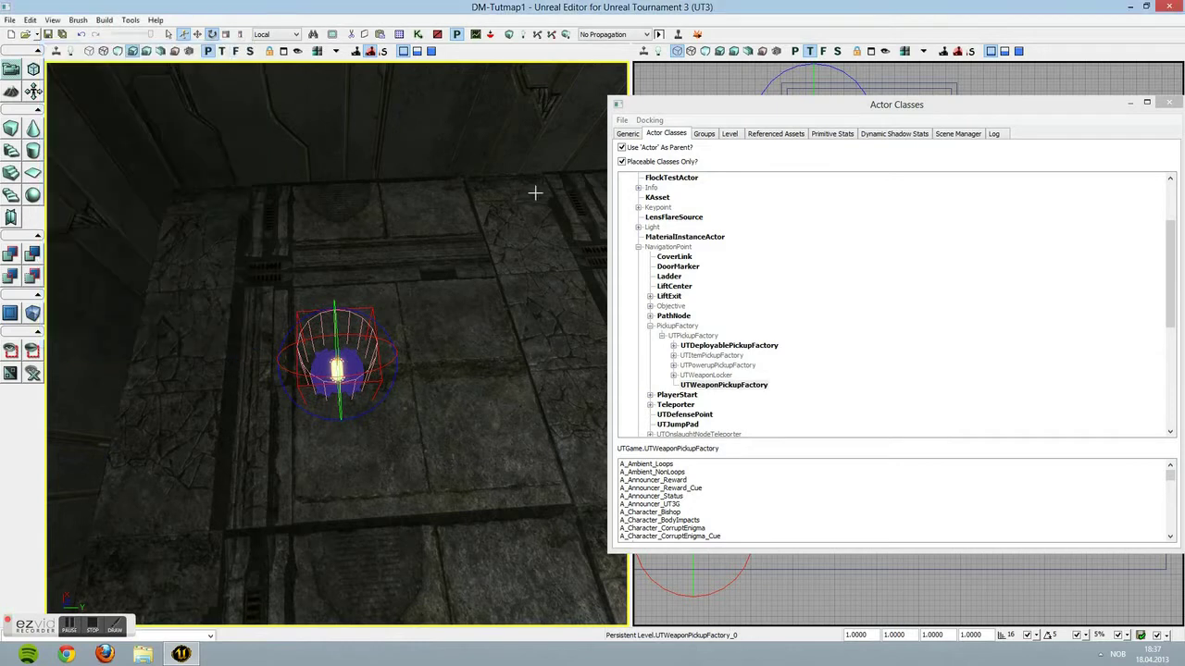
# Build the map and start an in-editor play session
pyautogui.click(566, 34)
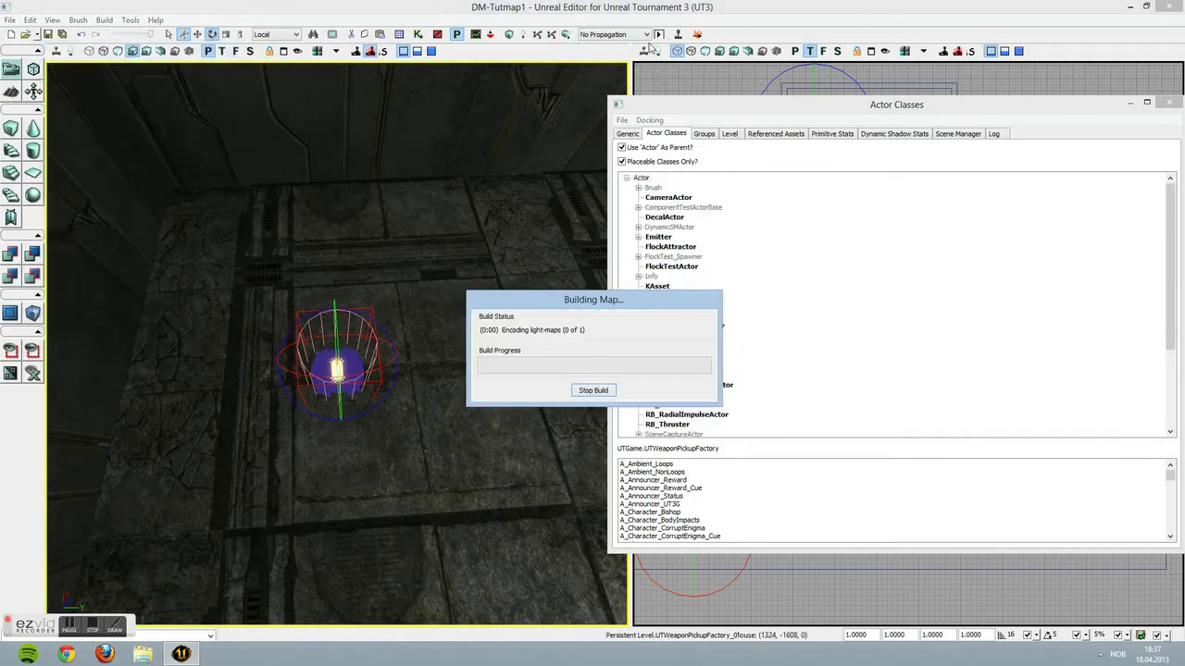
pyautogui.click(923, 290)
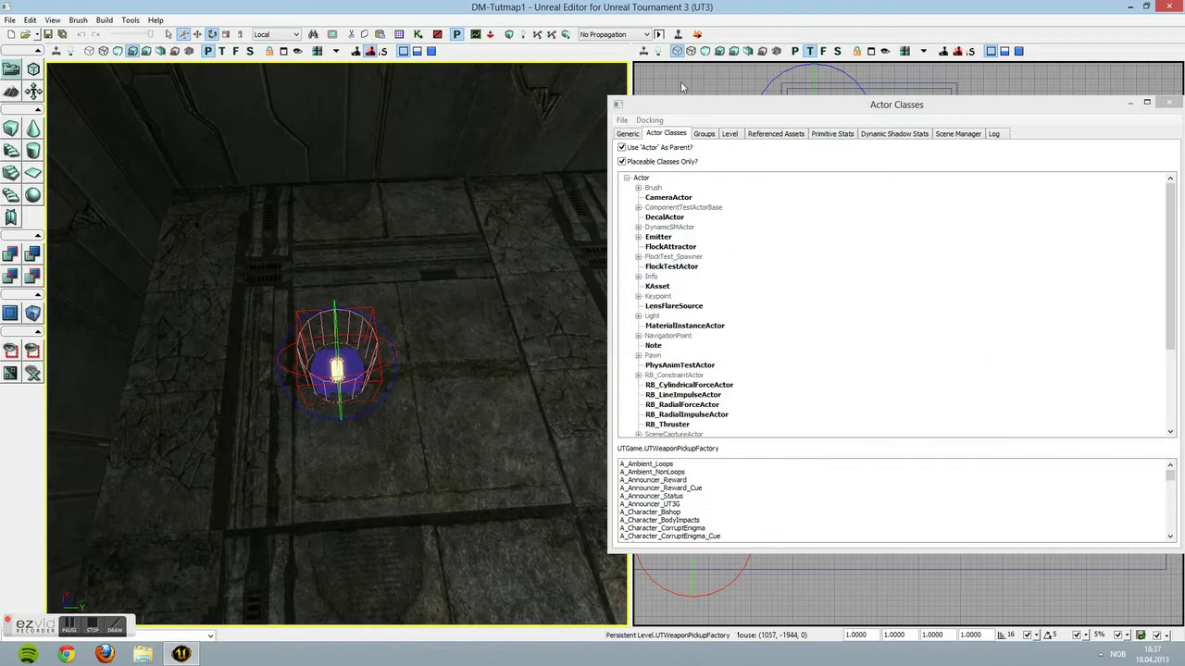
pyautogui.click(678, 34)
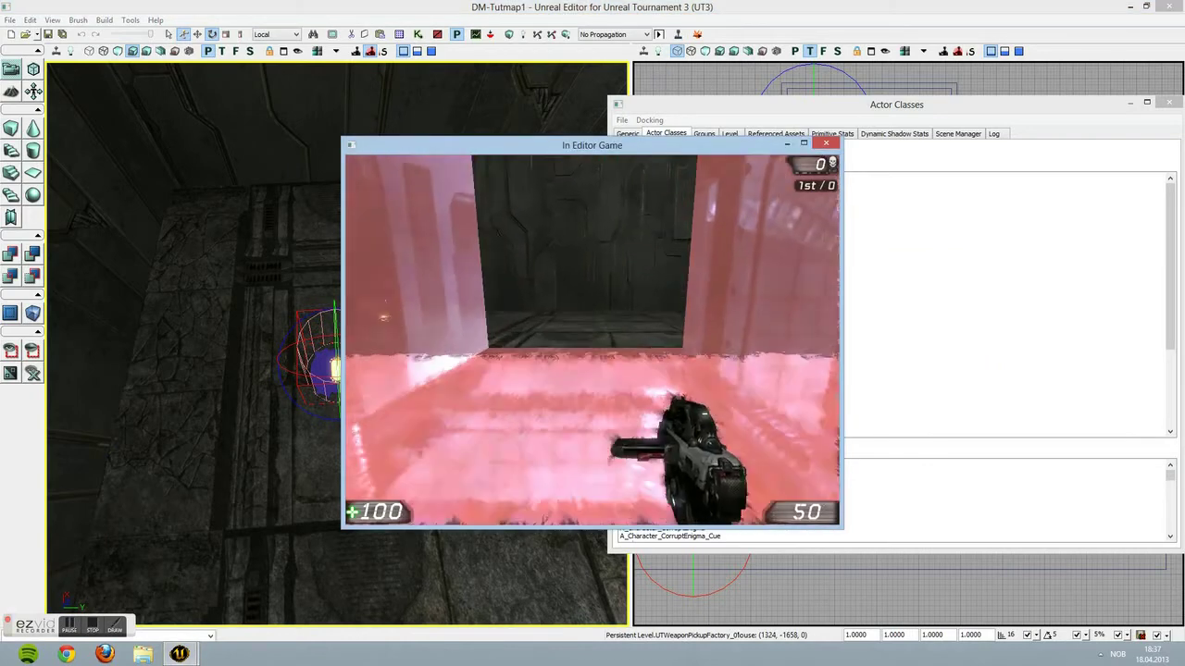
# Pick up the Shock Rifle in the play session, test its primary and alternate fire, and walk through the room
pyautogui.press('w')
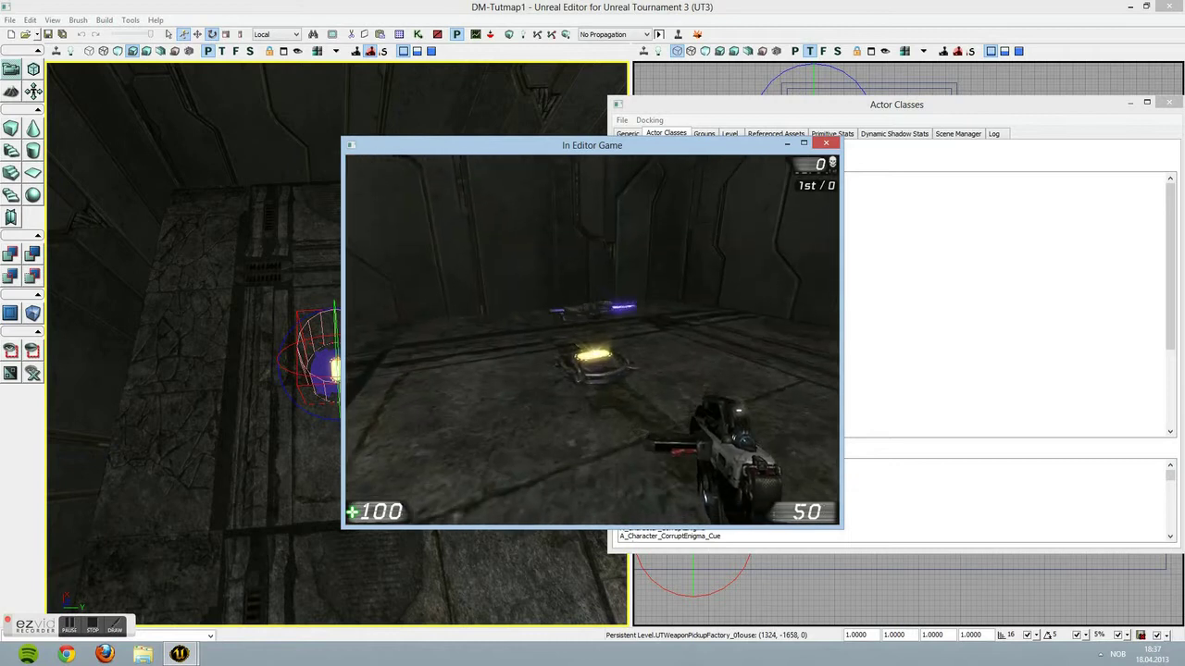
pyautogui.rightClick(593, 339)
pyautogui.click(592, 340)
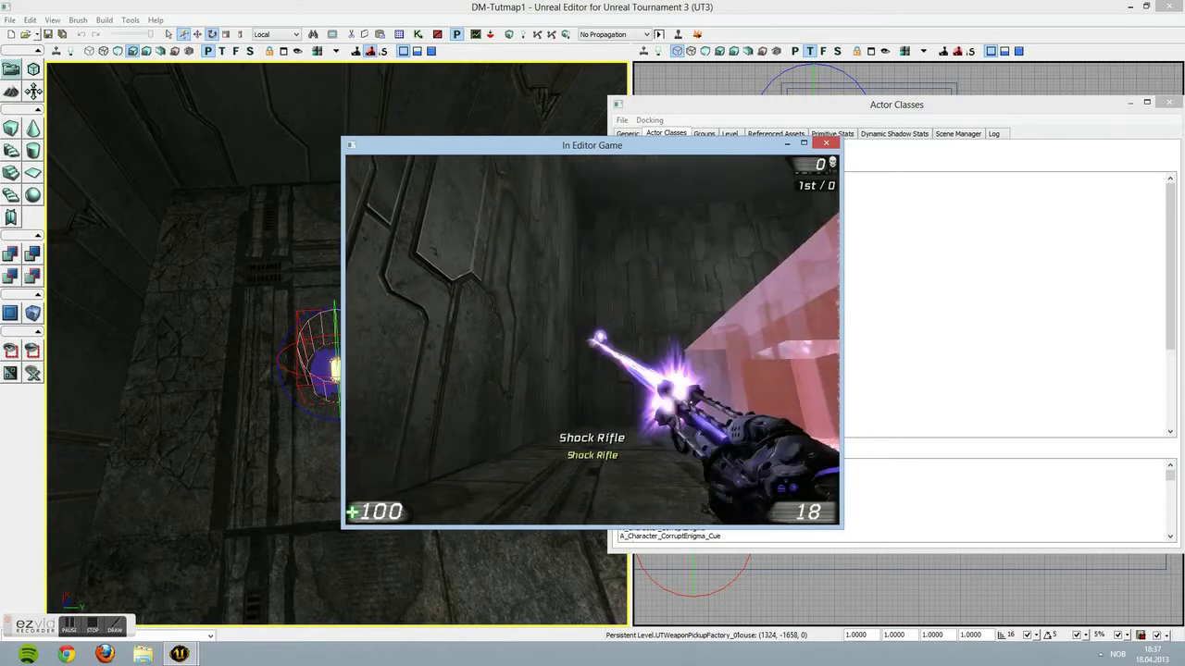
pyautogui.click(592, 340)
pyautogui.click(593, 340)
pyautogui.rightClick(592, 340)
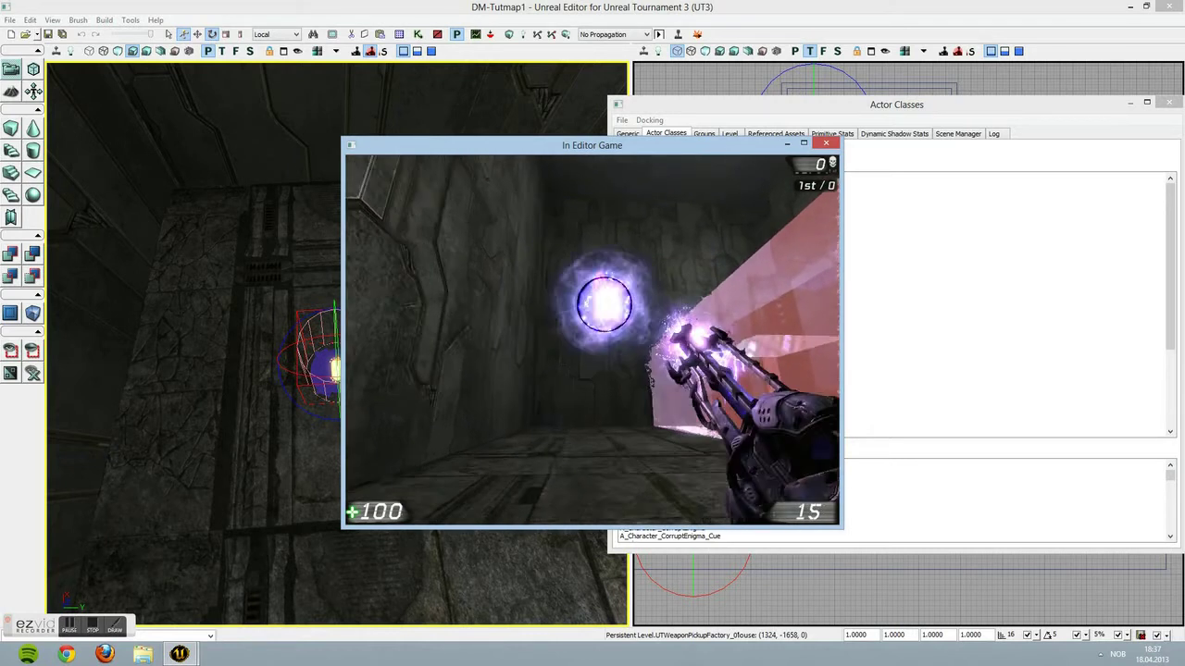
pyautogui.rightClick(592, 339)
pyautogui.rightClick(592, 339)
pyautogui.click(592, 340)
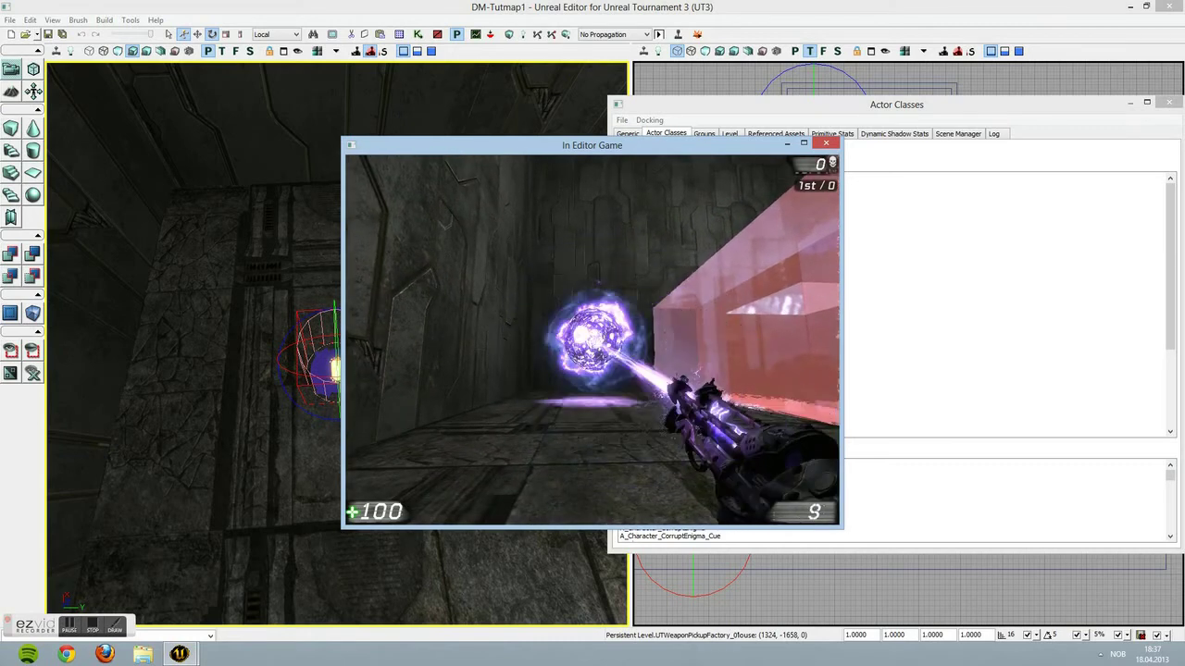
pyautogui.press('w')
pyautogui.press('w')
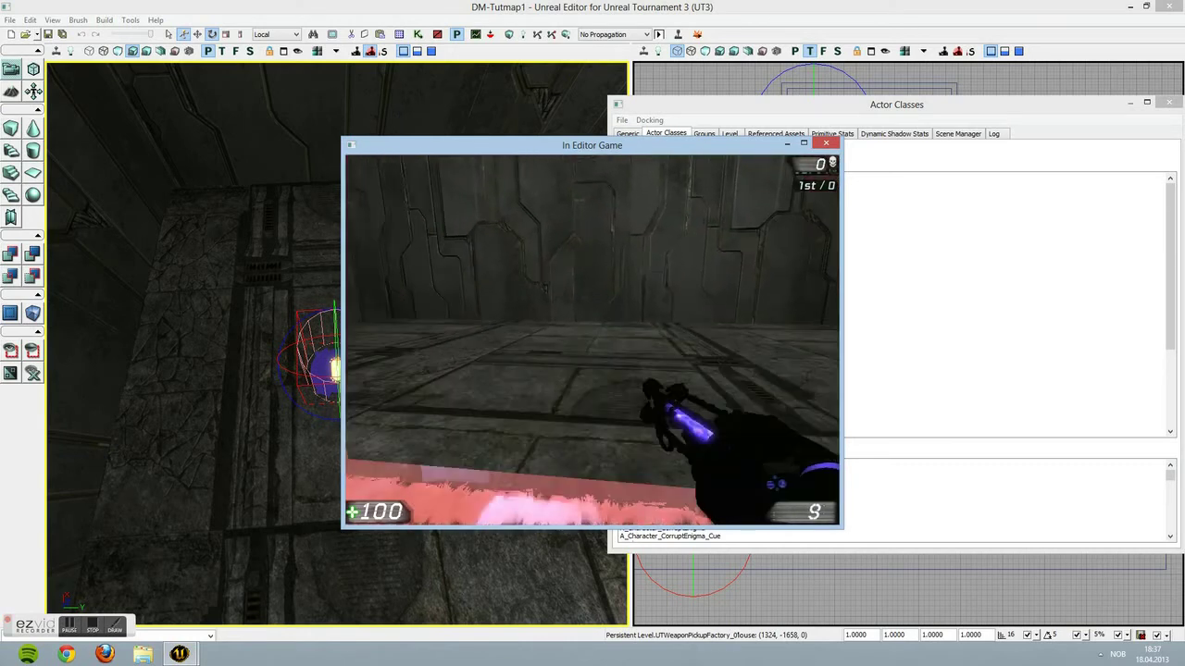
# End the play session, duplicate the weapon pickup factory across the dividing block, and adjust the copy's position on the floor
pyautogui.press('Escape')
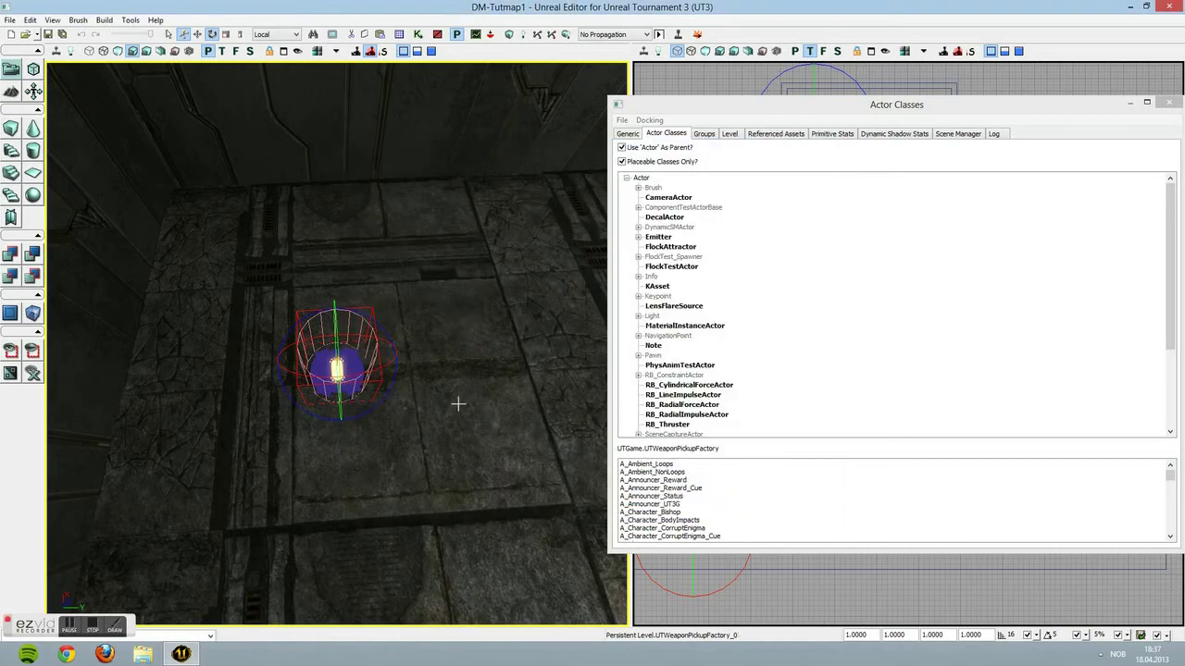
pyautogui.moveTo(457, 401); pyautogui.dragTo(513, 440, button='right')
pyautogui.moveTo(486, 373); pyautogui.dragTo(565, 324, button='right')
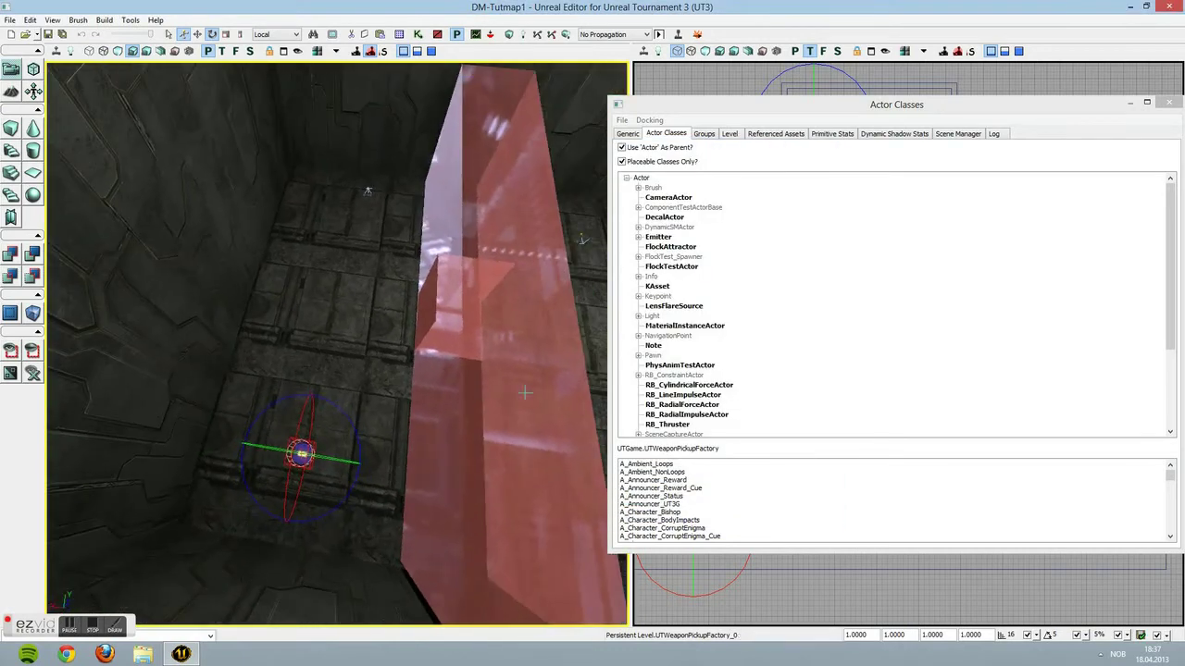
pyautogui.press('space')
pyautogui.press('space')
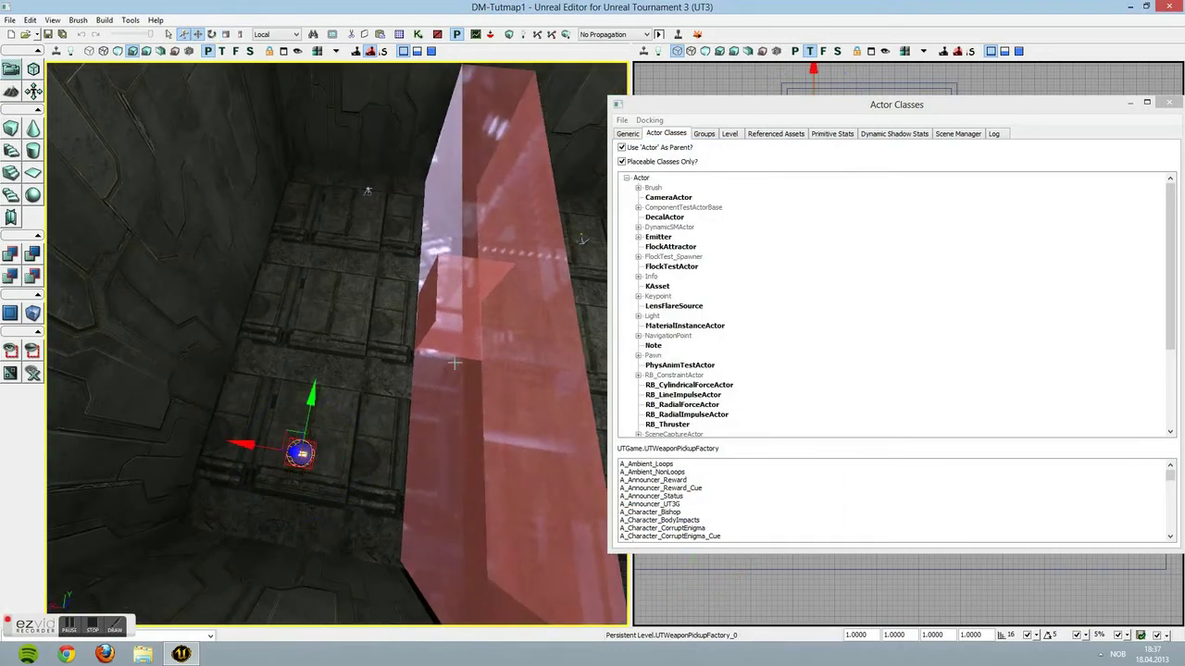
pyautogui.keyDown('alt'); pyautogui.moveTo(238, 446); pyautogui.dragTo(639, 508); pyautogui.keyUp('alt')
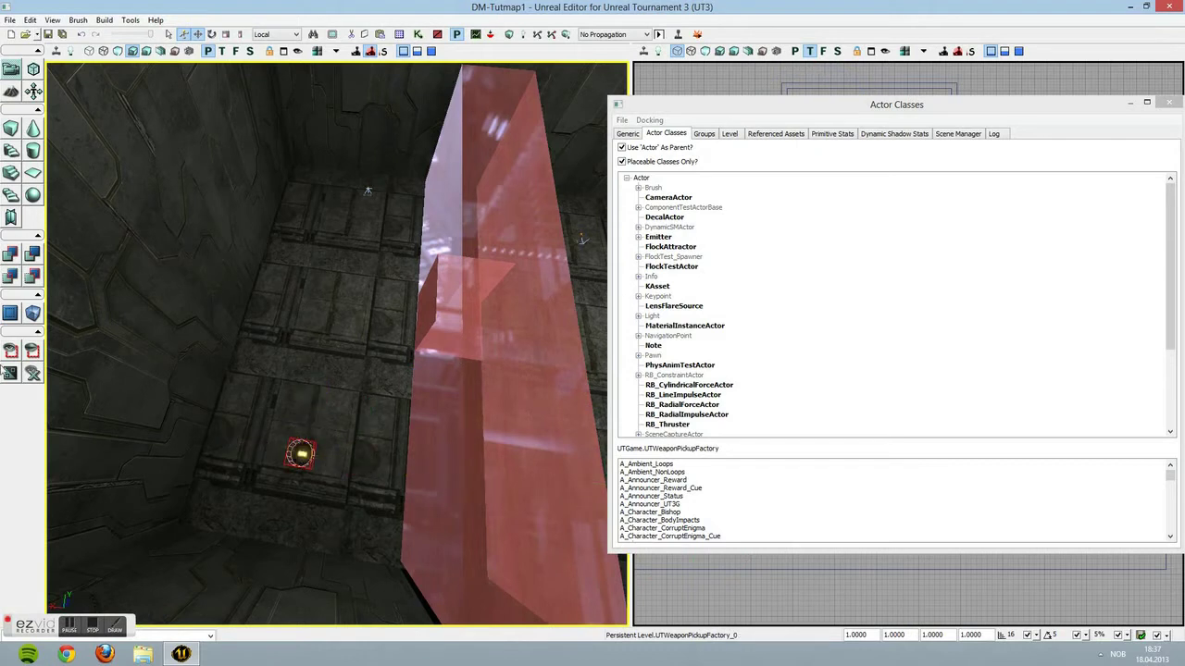
pyautogui.moveTo(320, 514)
pyautogui.mouseDown(button='right')
pyautogui.moveTo(463, 408)
pyautogui.moveTo(370, 417)
pyautogui.moveTo(320, 514)
pyautogui.mouseUp(button='right')
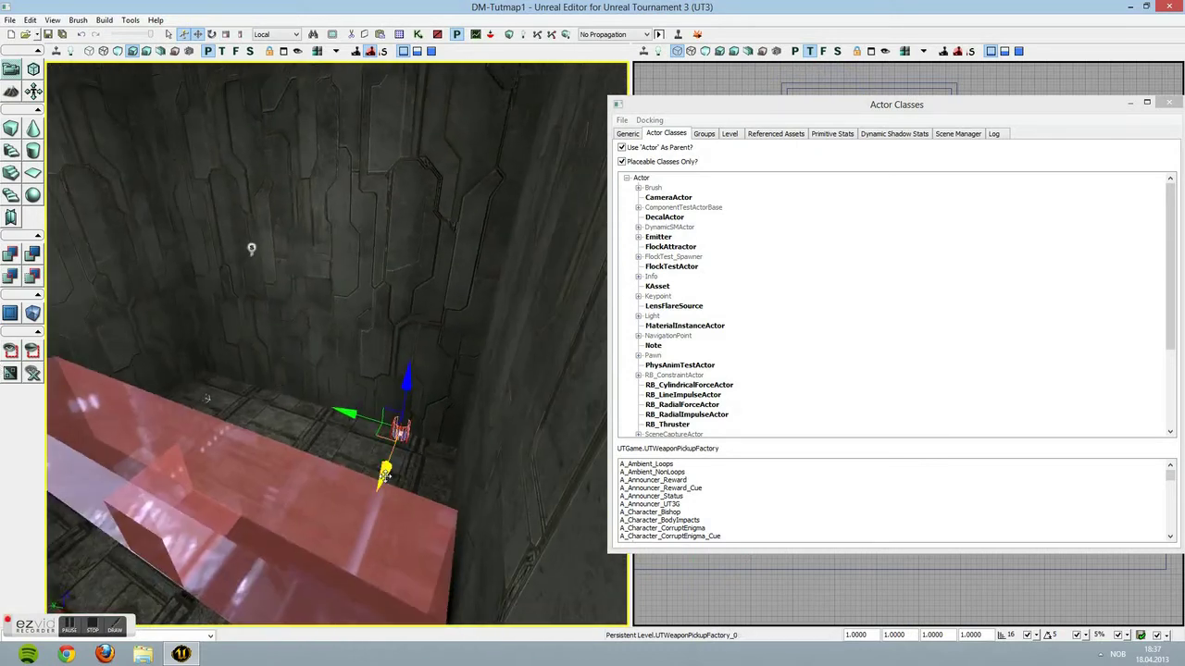
pyautogui.moveTo(384, 474); pyautogui.dragTo(372, 511)
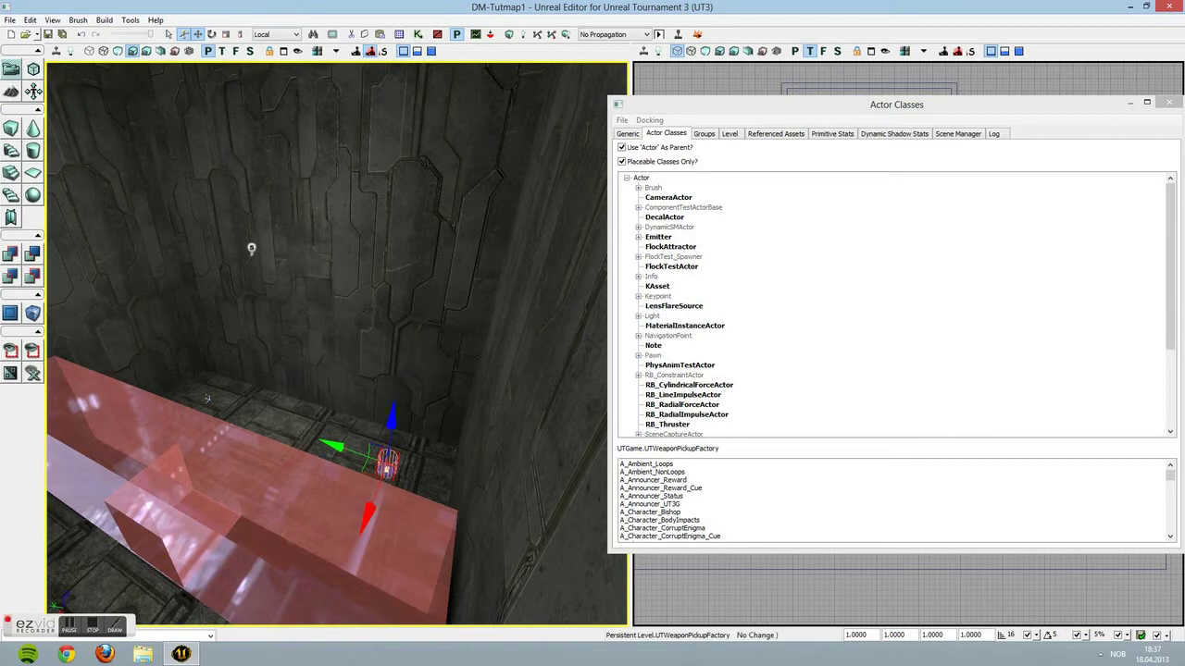
pyautogui.moveTo(362, 343)
pyautogui.mouseDown(button='right')
pyautogui.moveTo(241, 417)
pyautogui.moveTo(363, 343)
pyautogui.mouseUp(button='right')
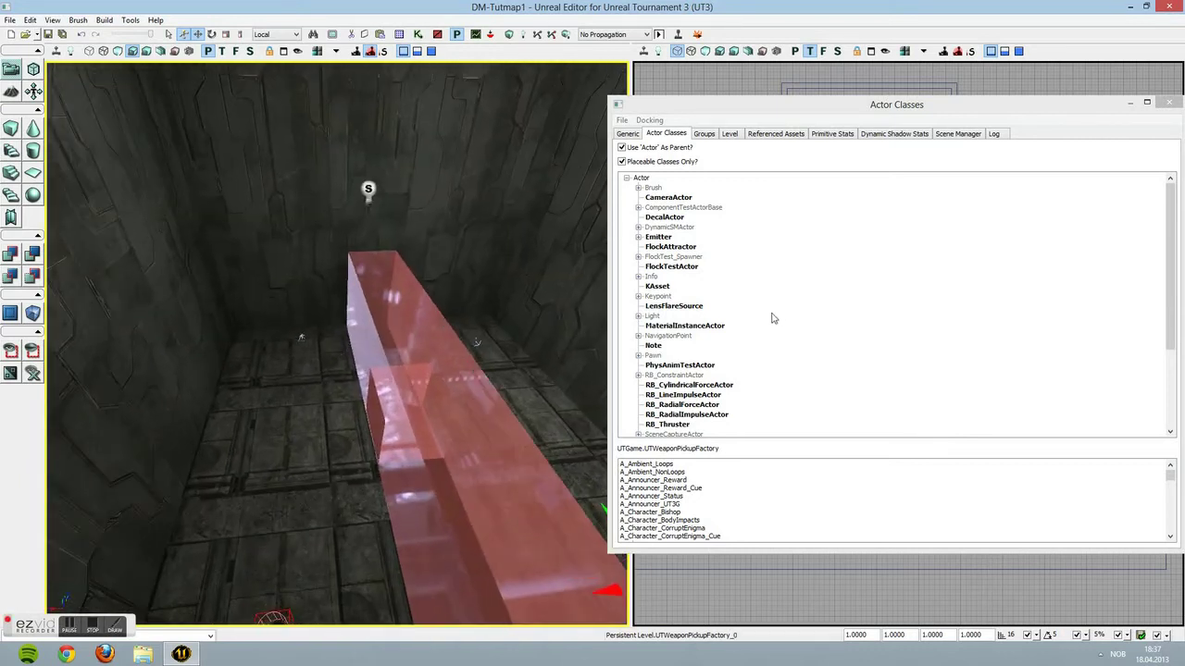
# Browse the NavigationPoint actor classes and expand PathNode to see its subclasses
pyautogui.click(690, 385)
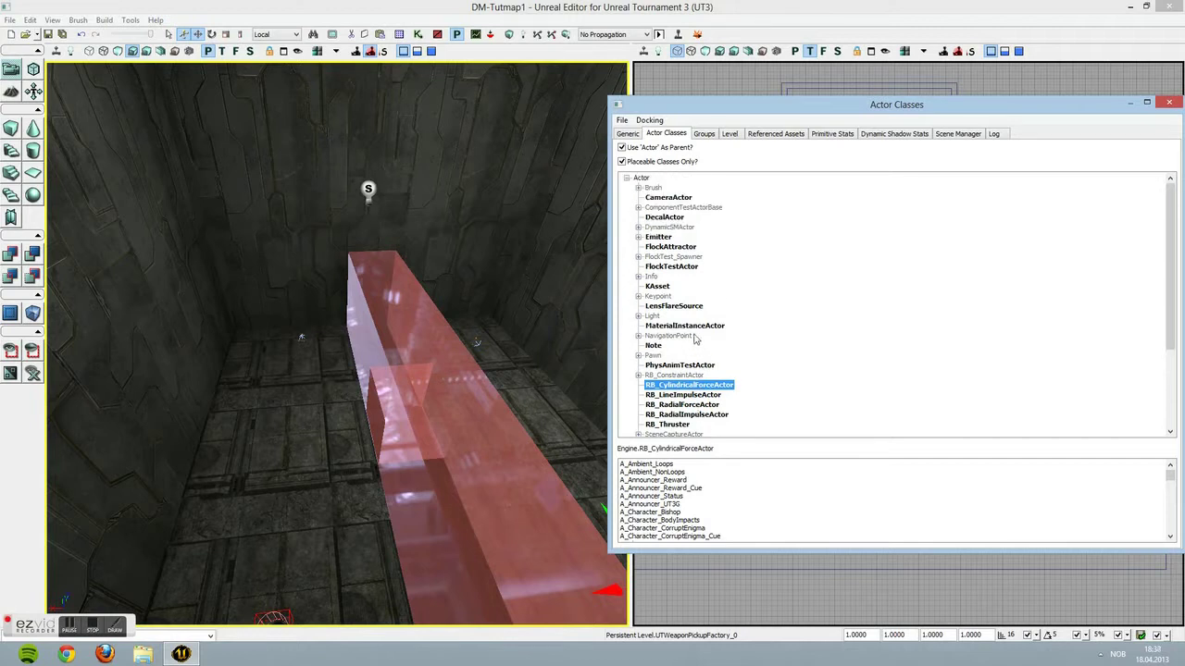
pyautogui.click(638, 336)
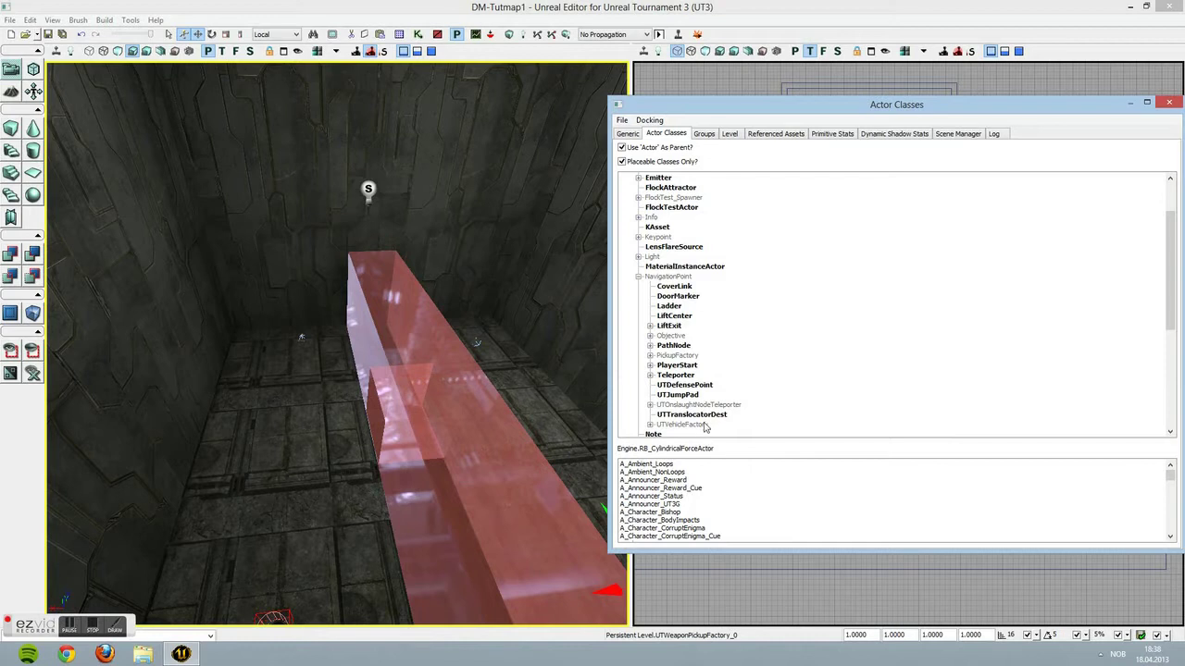
pyautogui.click(673, 348)
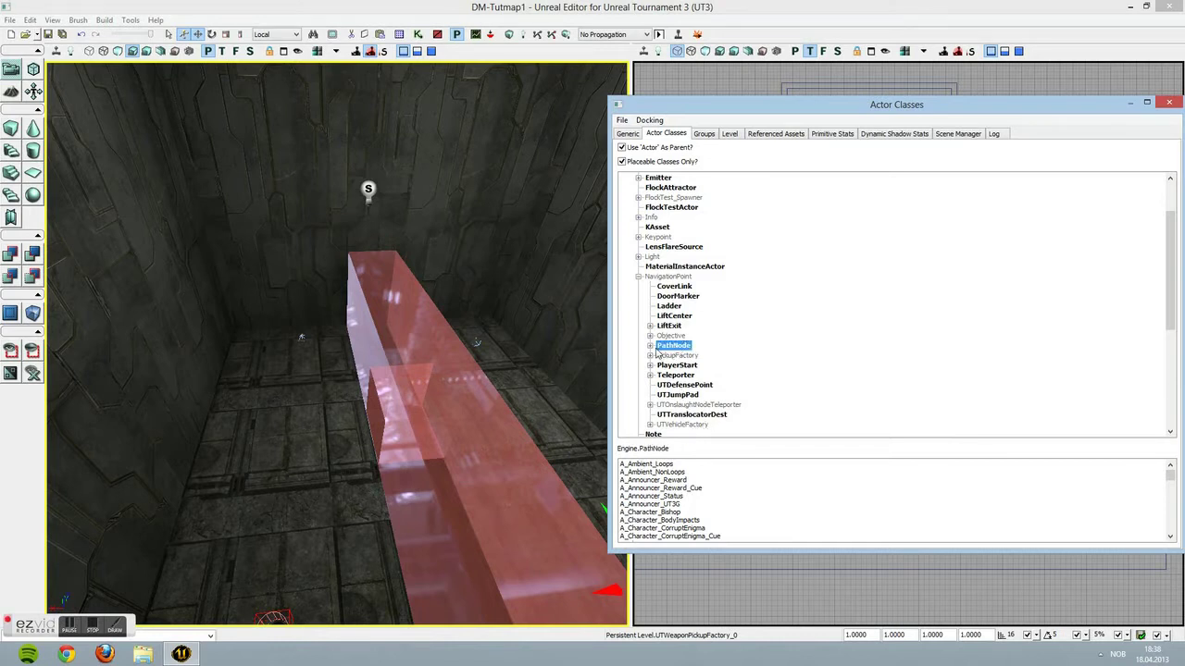
pyautogui.click(650, 345)
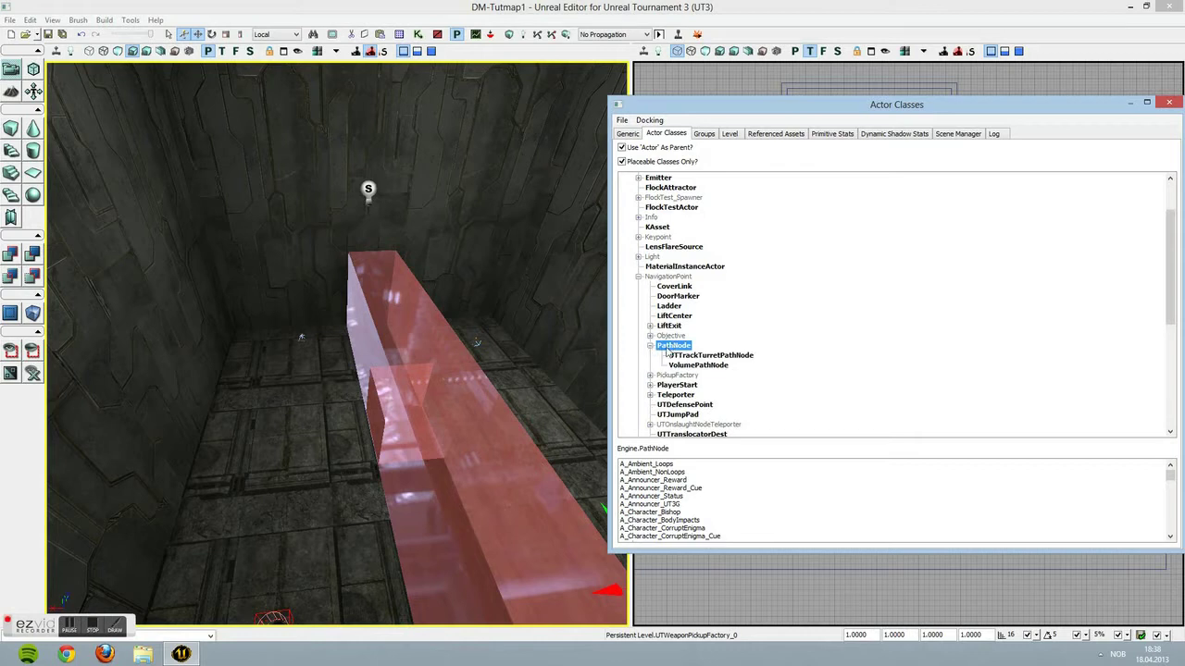
pyautogui.moveTo(302, 394); pyautogui.dragTo(273, 414, button='right')
pyautogui.rightClick(276, 404)
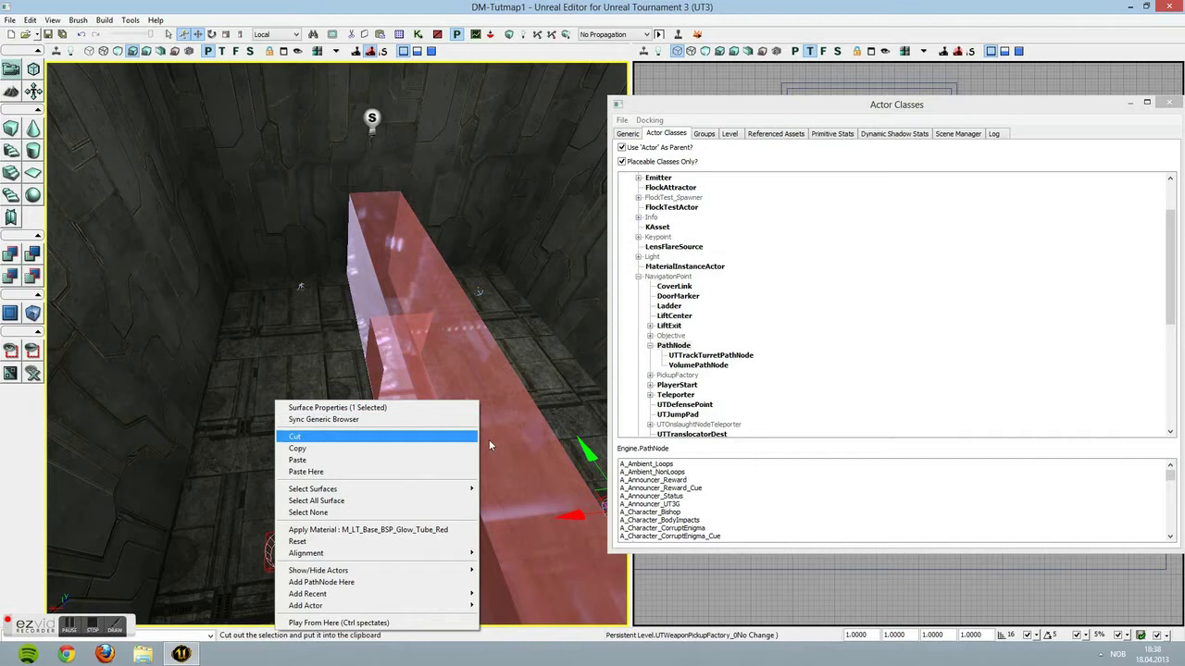
pyautogui.click(727, 345)
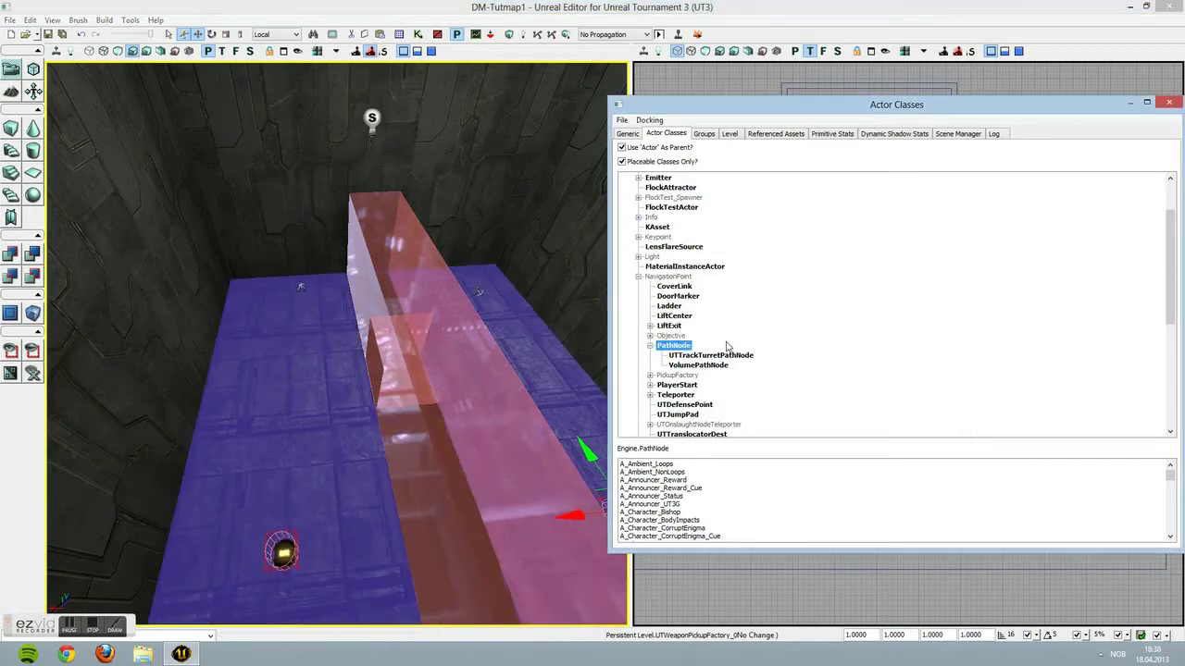
pyautogui.click(649, 346)
pyautogui.click(676, 355)
pyautogui.click(278, 407)
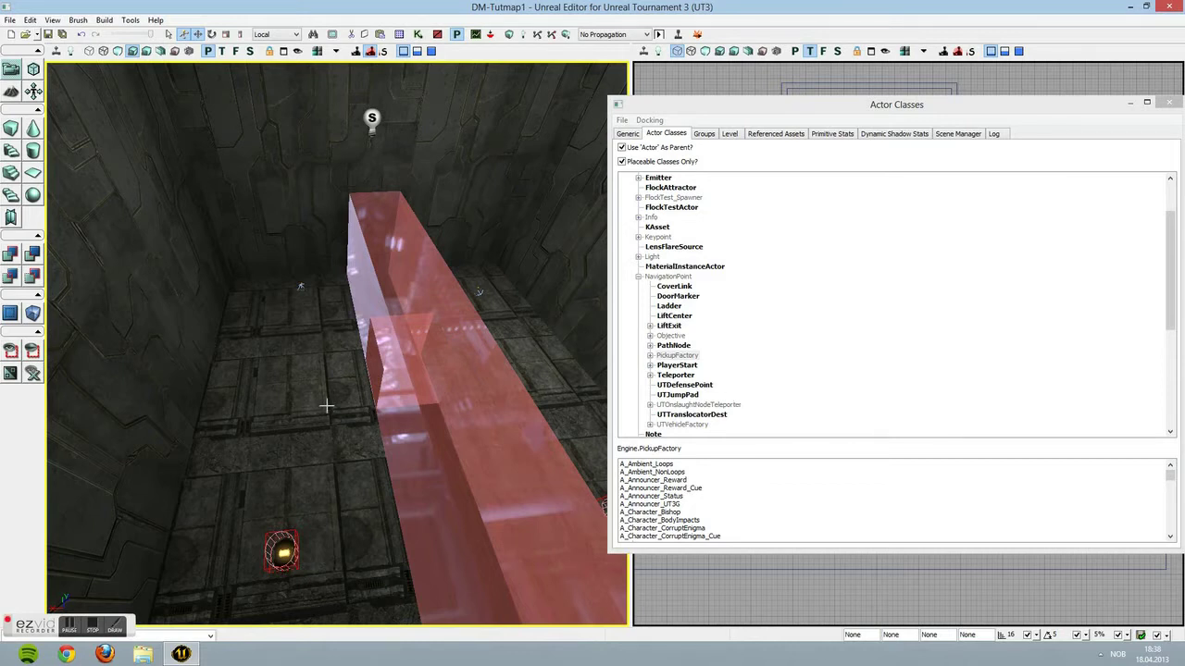
pyautogui.moveTo(326, 406); pyautogui.dragTo(297, 374, button='right')
pyautogui.rightClick(297, 374)
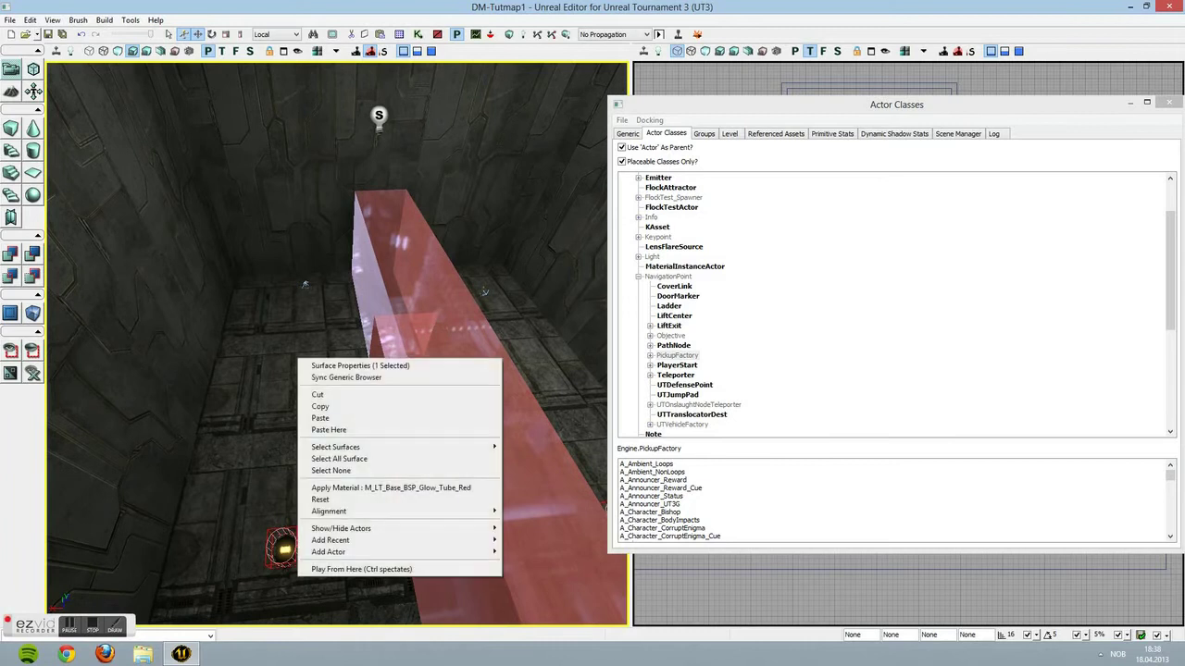
pyautogui.moveTo(333, 552)
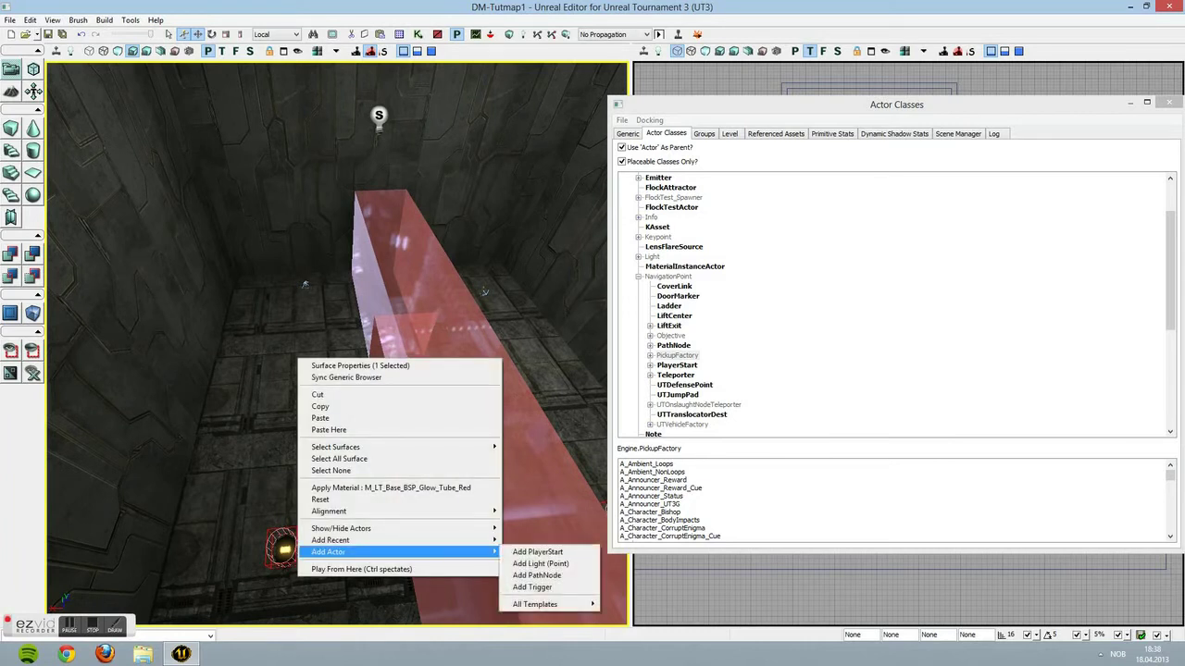
pyautogui.click(278, 389)
# Add a PathNode on the floor beside the dividing block and move it between the weapon pickup and the player start
pyautogui.moveTo(278, 388); pyautogui.dragTo(380, 380, button='right')
pyautogui.moveTo(425, 306); pyautogui.dragTo(432, 312, button='right')
pyautogui.click(471, 362)
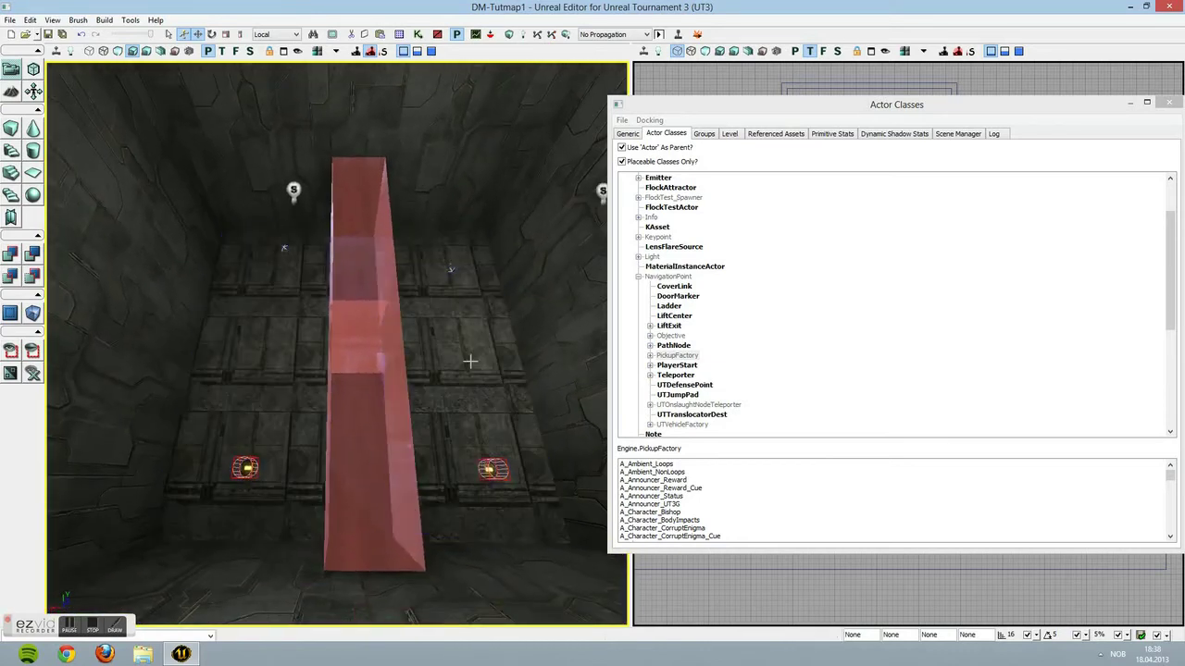
pyautogui.click(470, 416)
pyautogui.rightClick(465, 388)
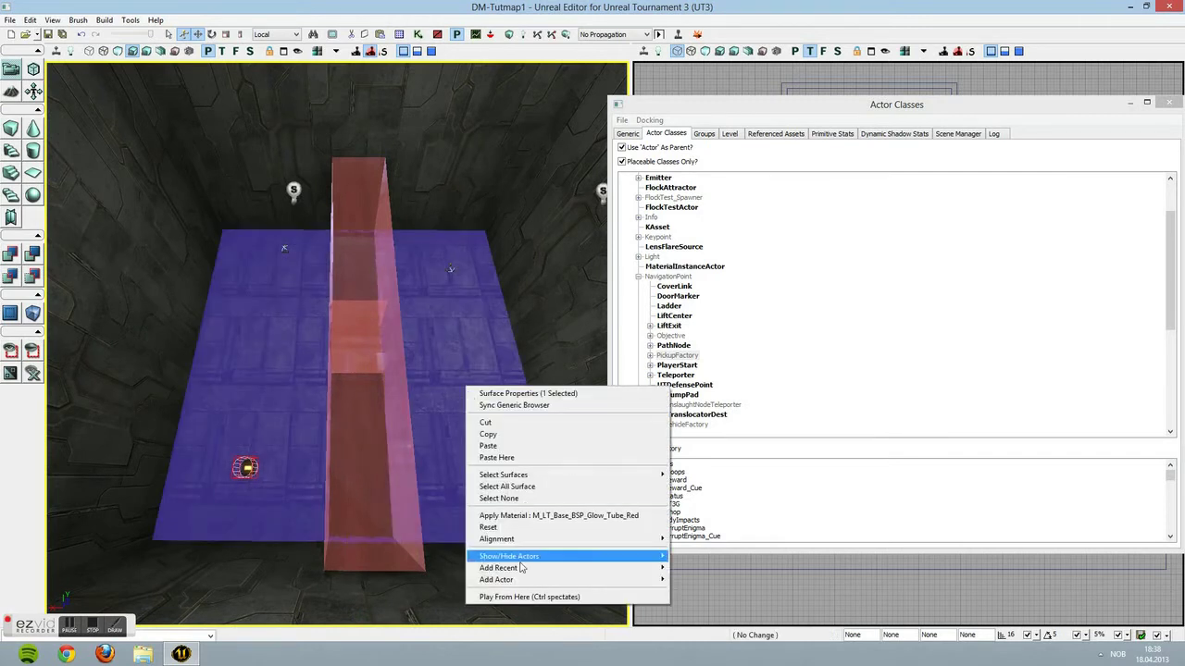
pyautogui.moveTo(528, 579)
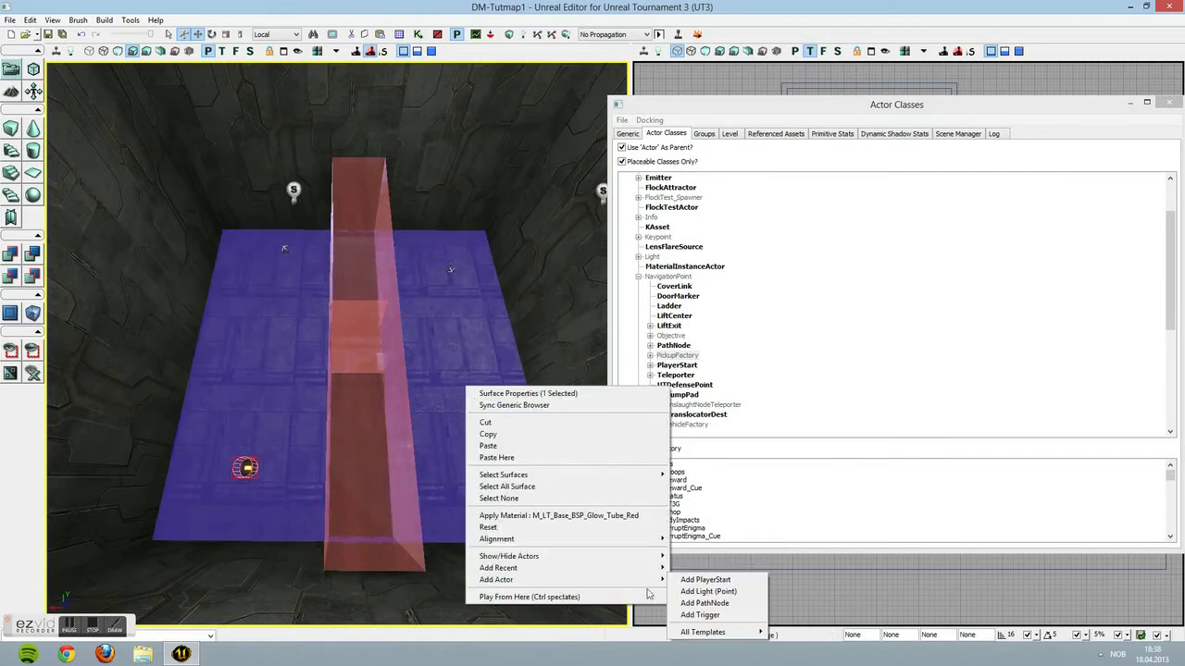
pyautogui.click(726, 606)
pyautogui.moveTo(494, 484); pyautogui.dragTo(622, 489, button='right')
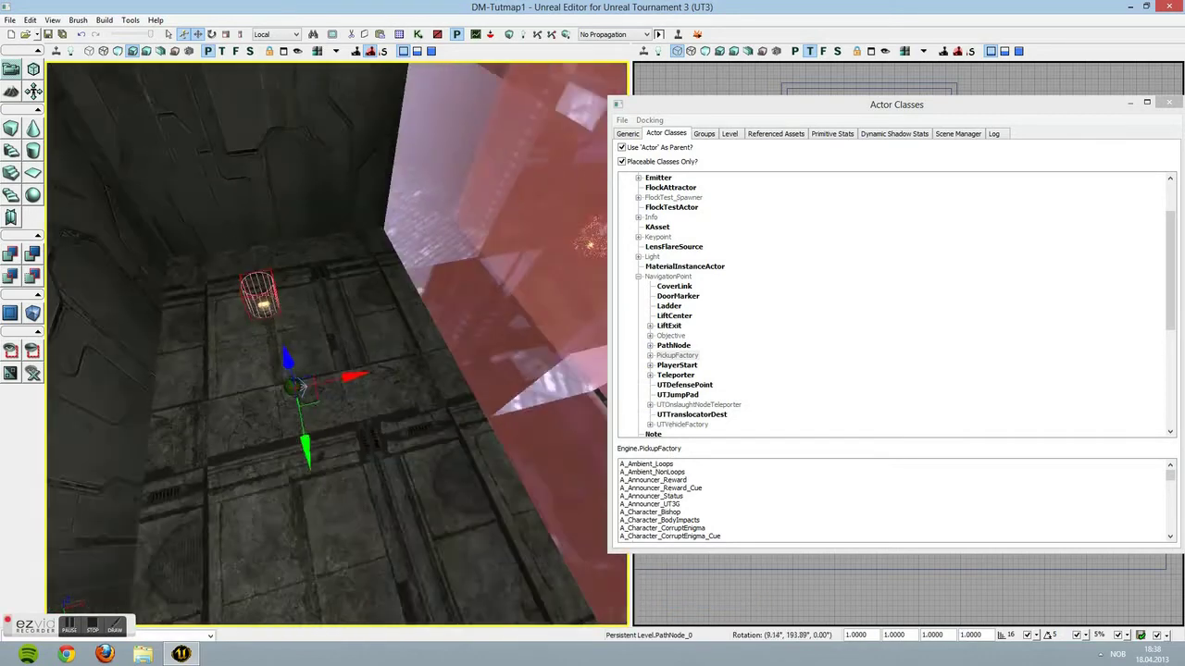
pyautogui.moveTo(379, 356); pyautogui.dragTo(388, 379, button='right')
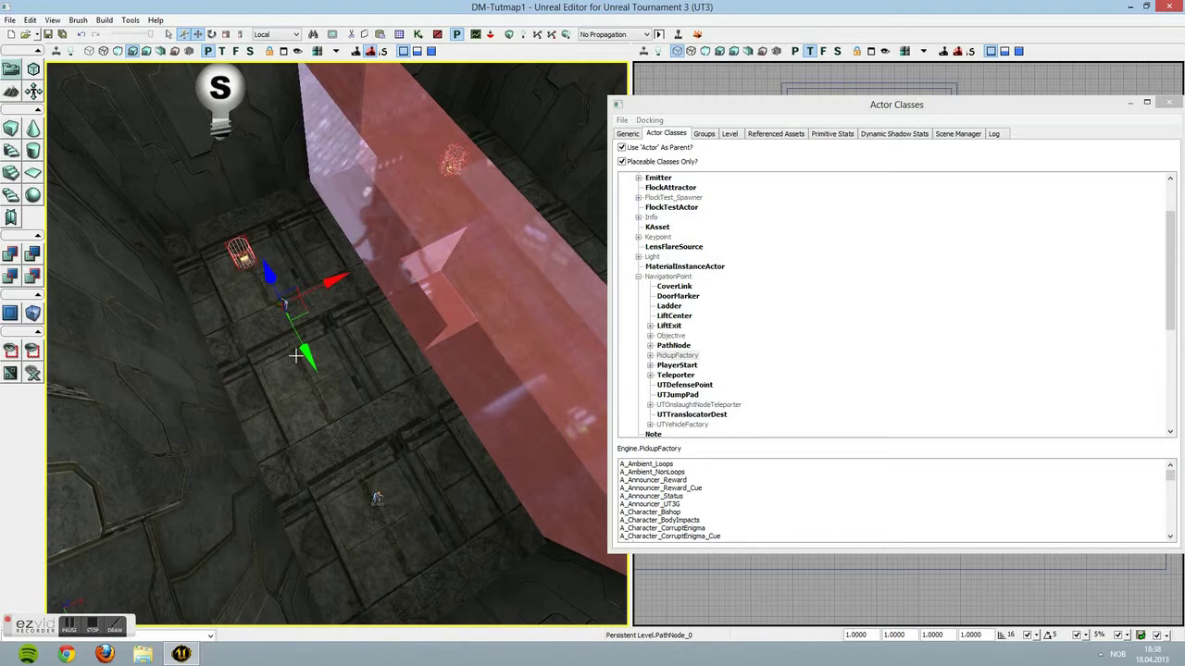
pyautogui.moveTo(296, 355); pyautogui.dragTo(320, 399)
# Duplicate the PathNode across the dividing block and place further copies beside both weapon pickups
pyautogui.moveTo(306, 358)
pyautogui.mouseDown(button='right')
pyautogui.moveTo(308, 388)
pyautogui.moveTo(357, 305)
pyautogui.mouseUp(button='right')
pyautogui.moveTo(407, 314); pyautogui.dragTo(462, 366, button='right')
pyautogui.keyDown('alt'); pyautogui.moveTo(386, 373); pyautogui.dragTo(548, 370); pyautogui.keyUp('alt')
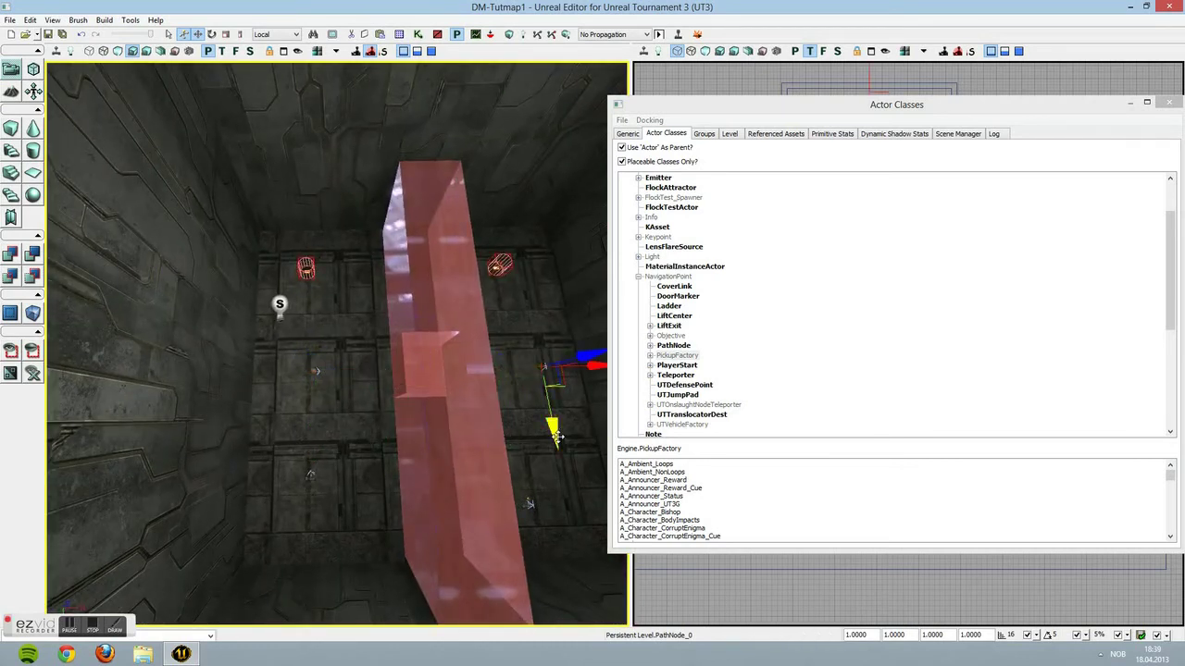
pyautogui.moveTo(552, 435); pyautogui.dragTo(530, 310)
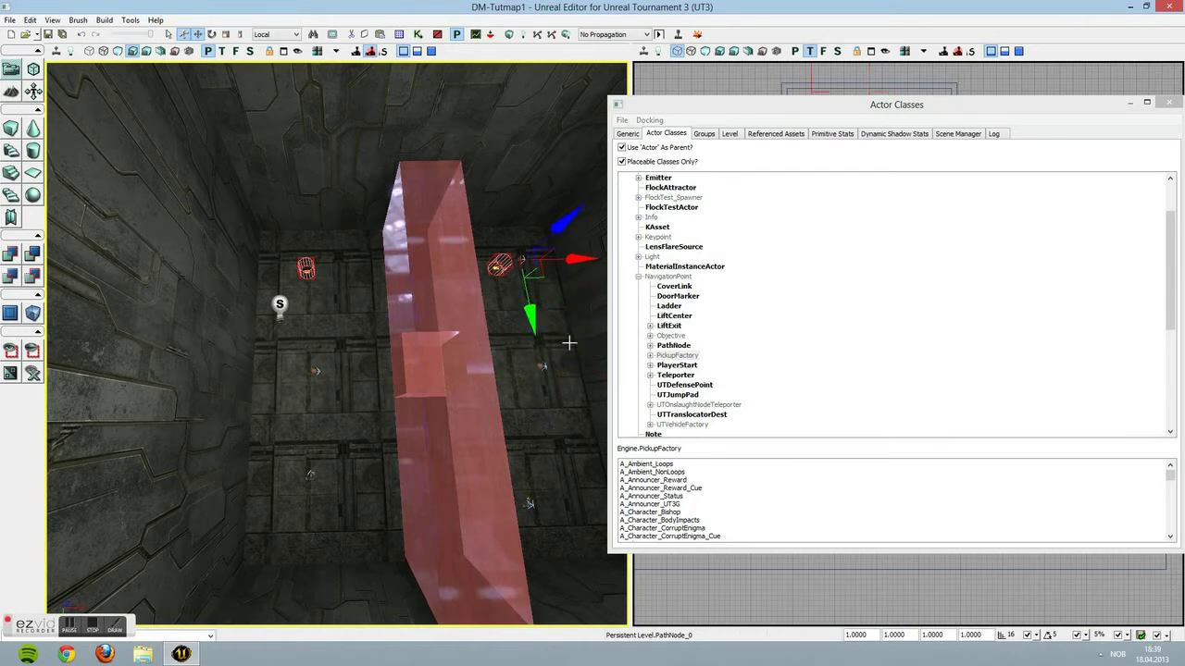
pyautogui.moveTo(566, 259); pyautogui.dragTo(359, 264)
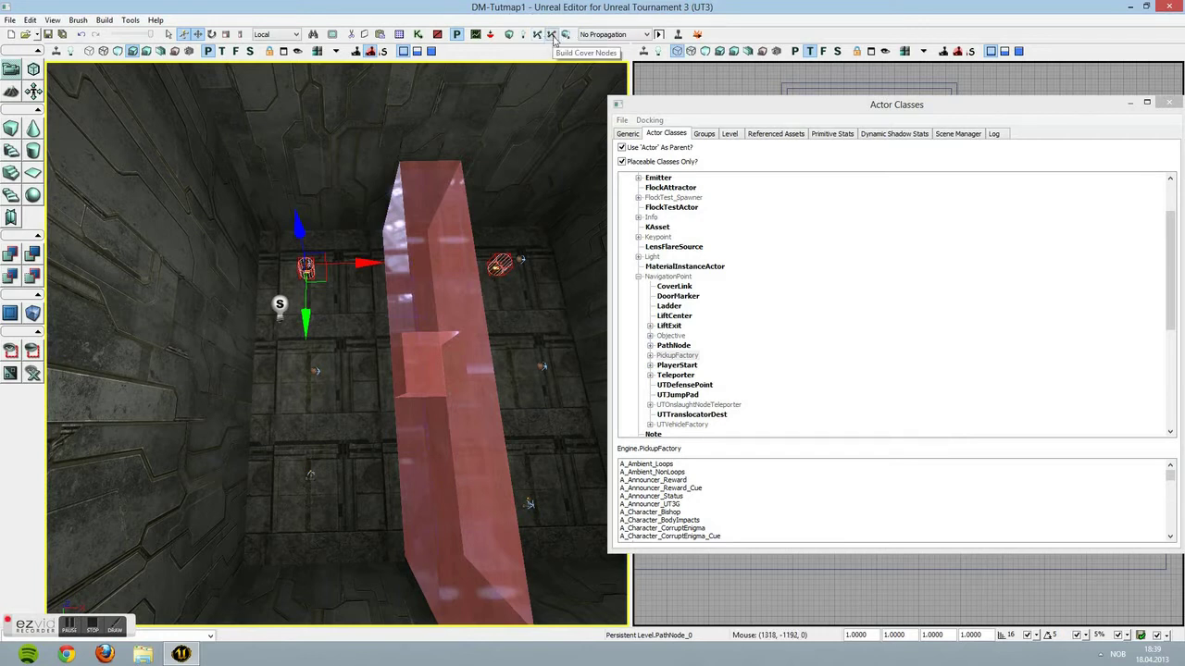
# Build the AI paths and the whole map, closing the Map Check report each time
pyautogui.click(538, 36)
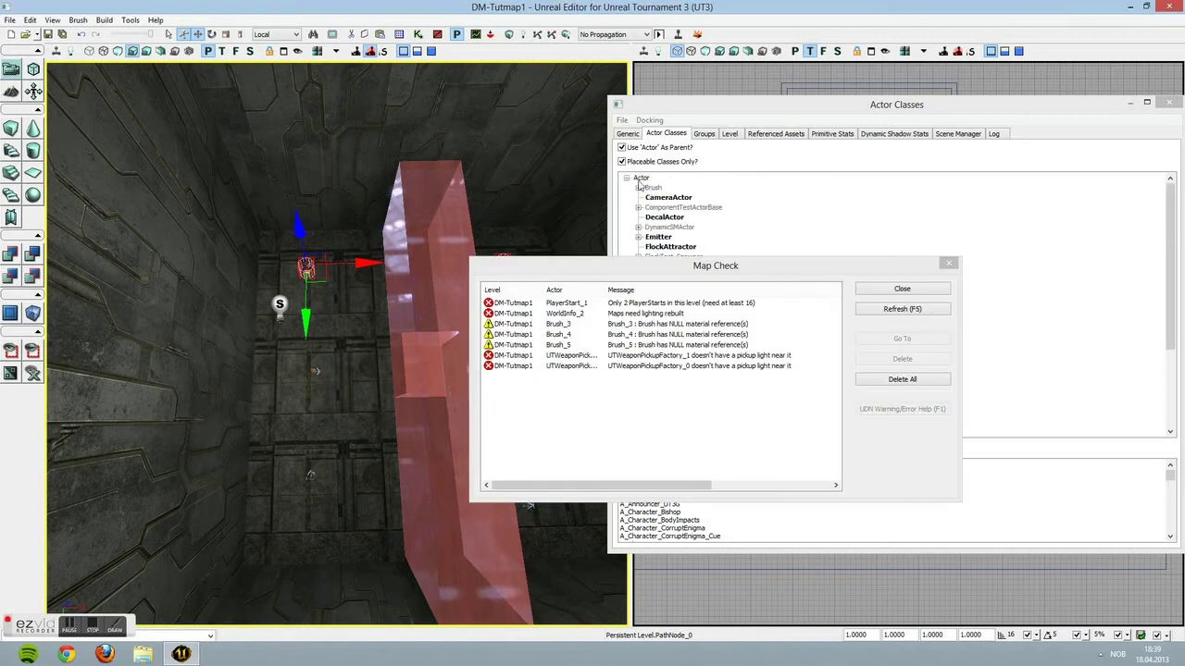
pyautogui.click(901, 289)
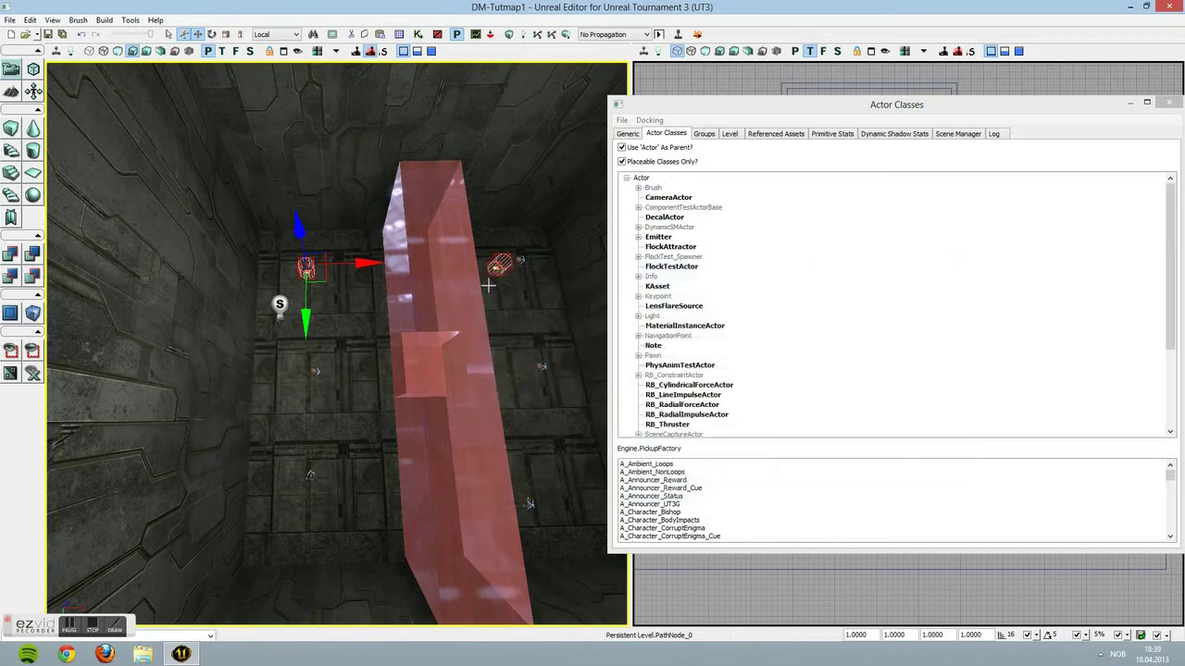
pyautogui.click(564, 35)
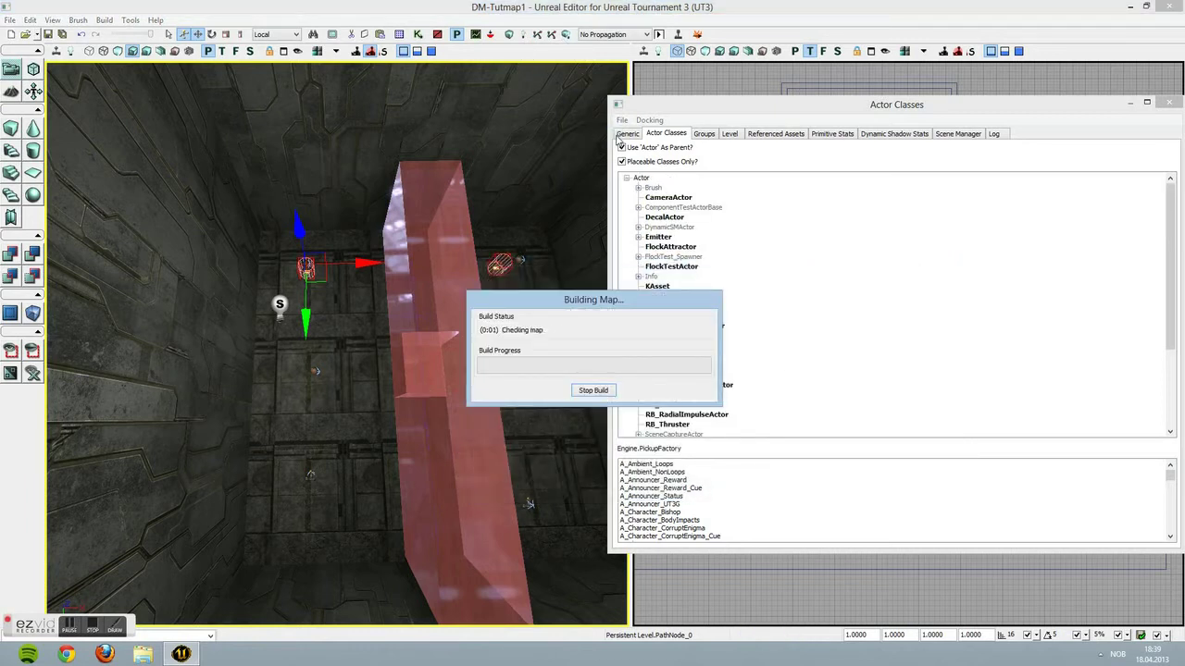
pyautogui.click(899, 287)
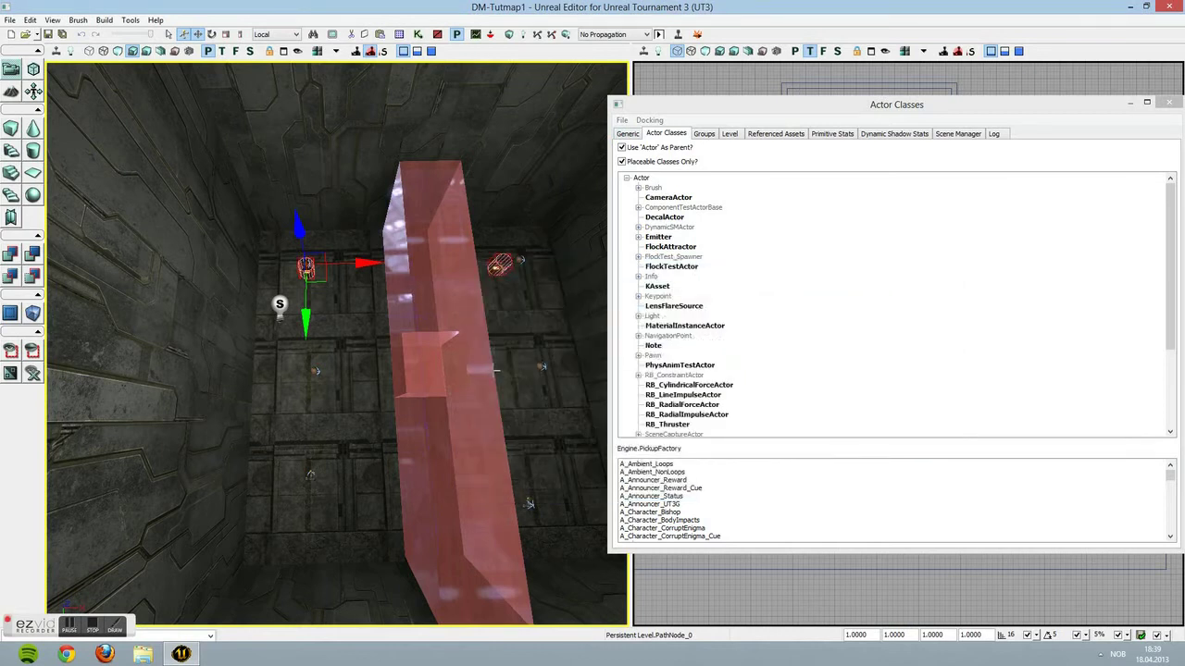
# Start an in-editor play session, walk through the room around the dividing block, and end the session
pyautogui.click(677, 34)
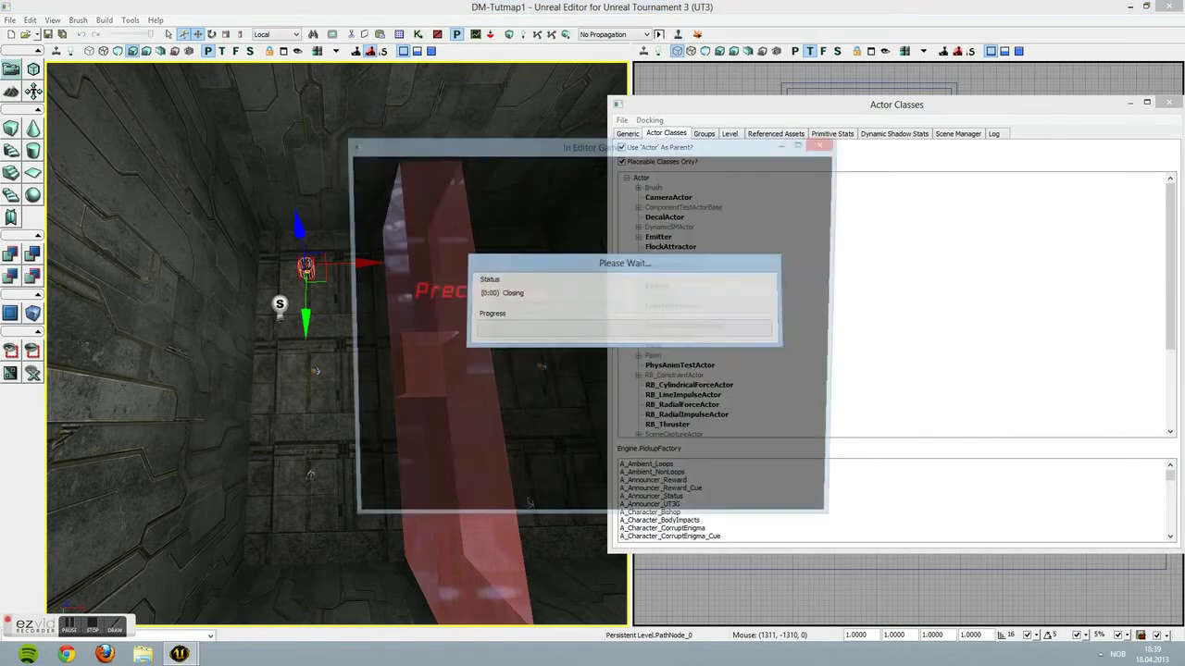
pyautogui.press('w')
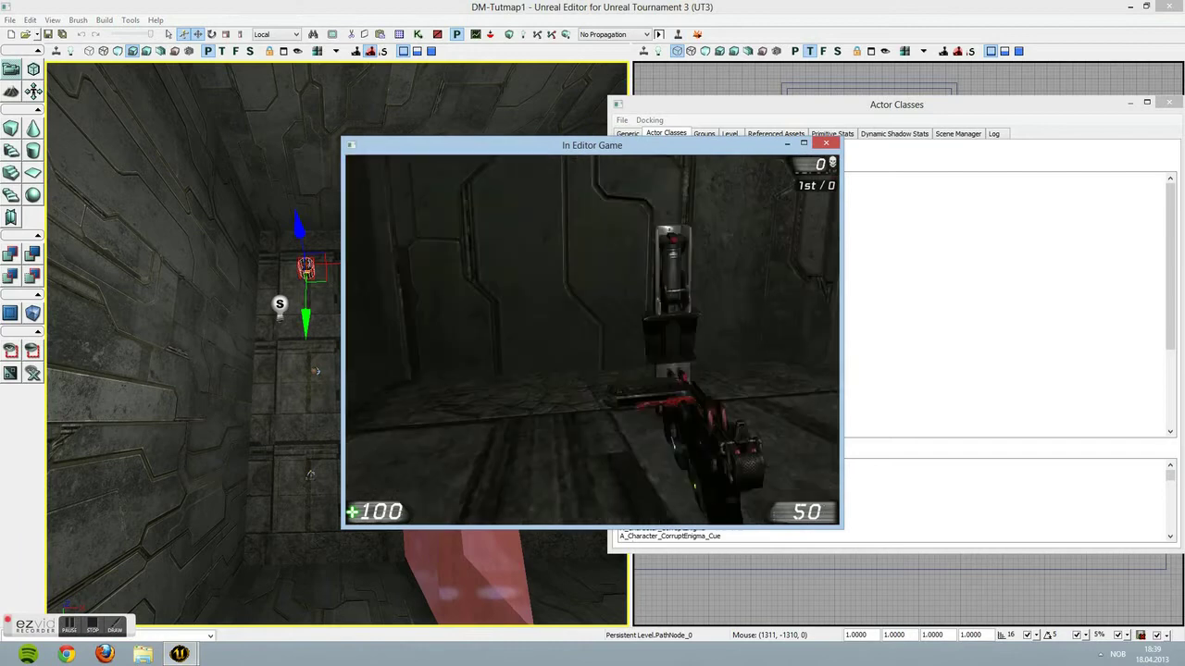
pyautogui.press('w')
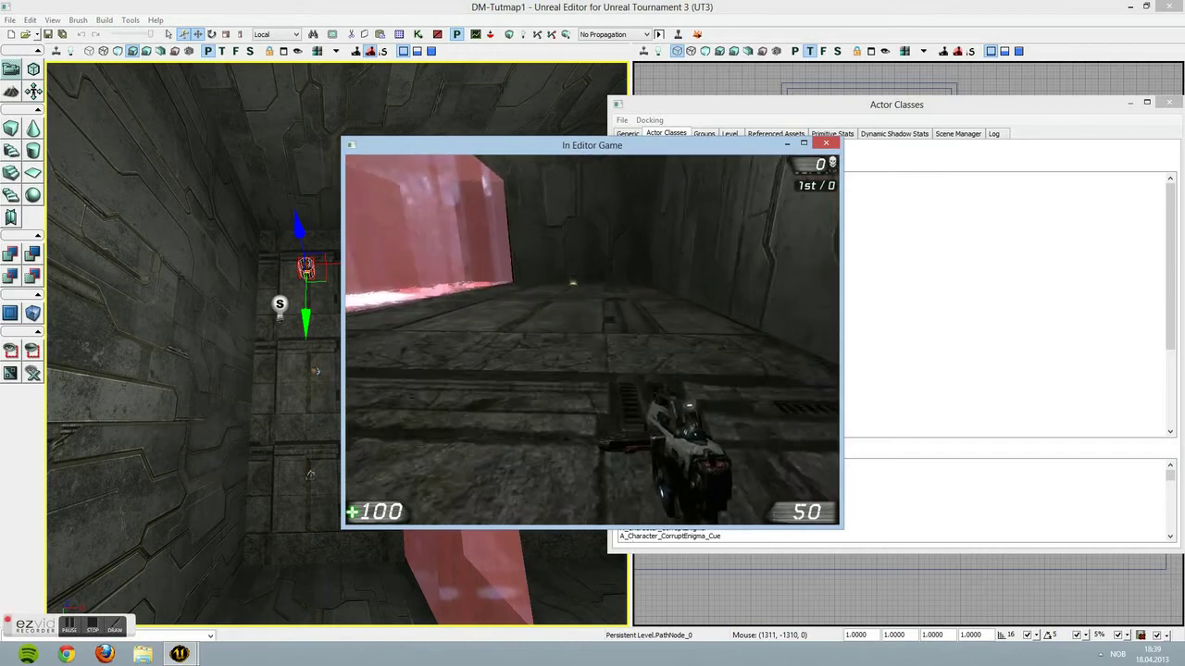
pyautogui.press('w')
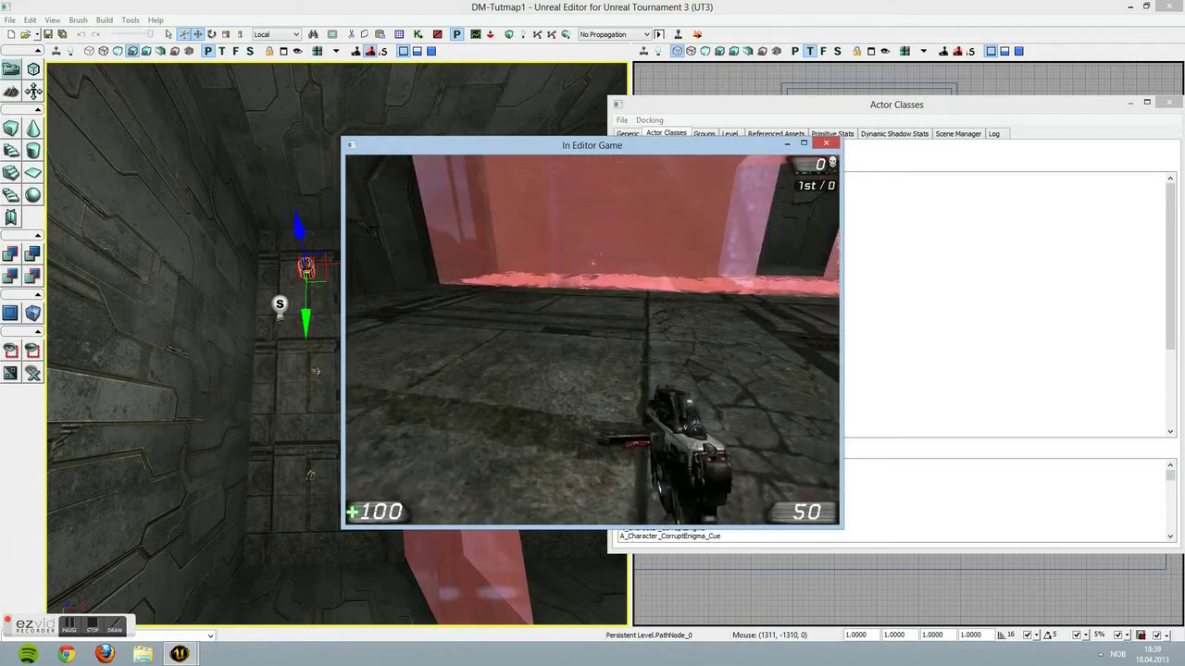
pyautogui.press('Escape')
pyautogui.moveTo(391, 268); pyautogui.dragTo(335, 233, button='right')
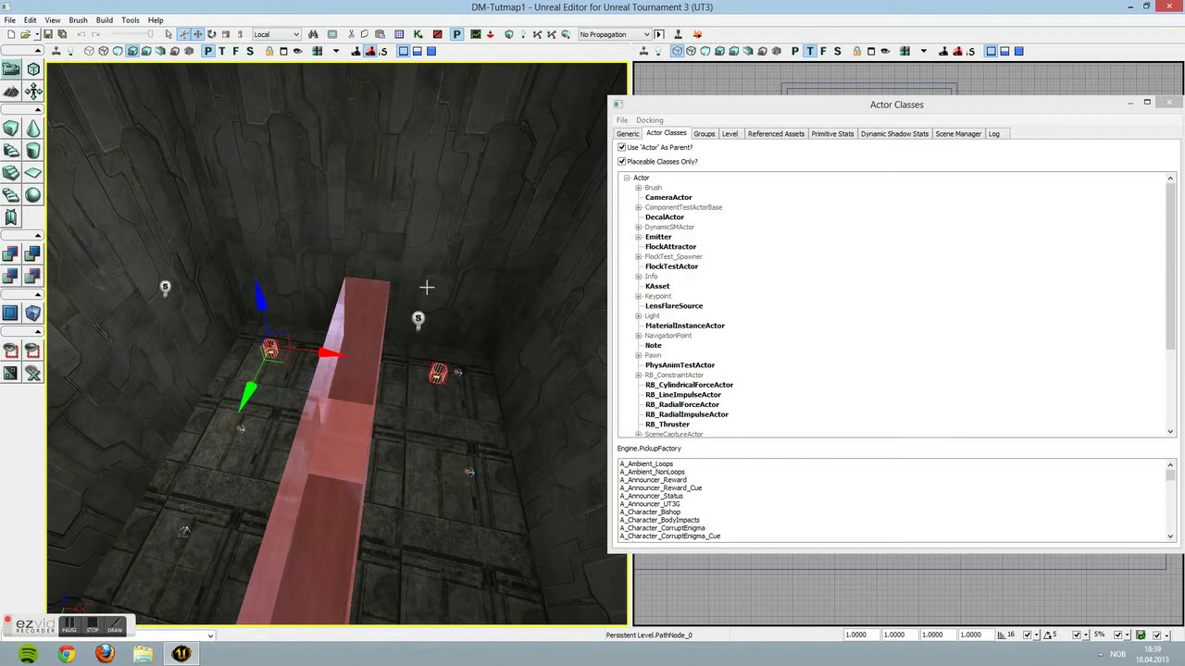
pyautogui.moveTo(425, 286); pyautogui.dragTo(523, 359, button='right')
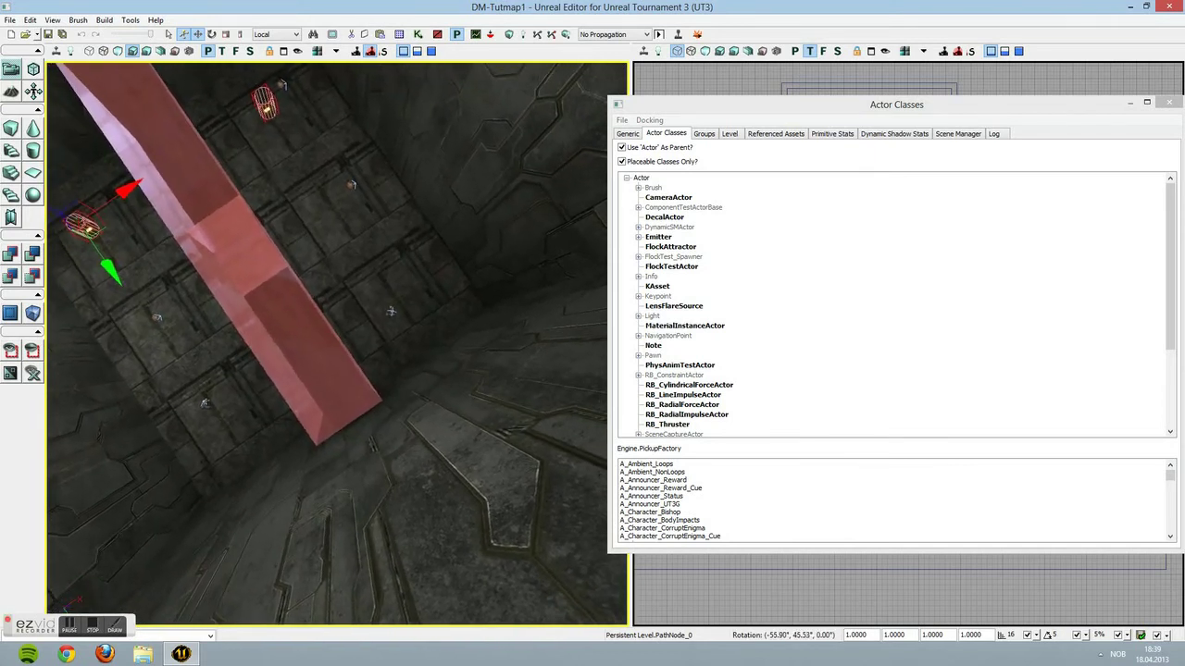
pyautogui.moveTo(449, 407); pyautogui.dragTo(427, 287, button='right')
pyautogui.click(720, 385)
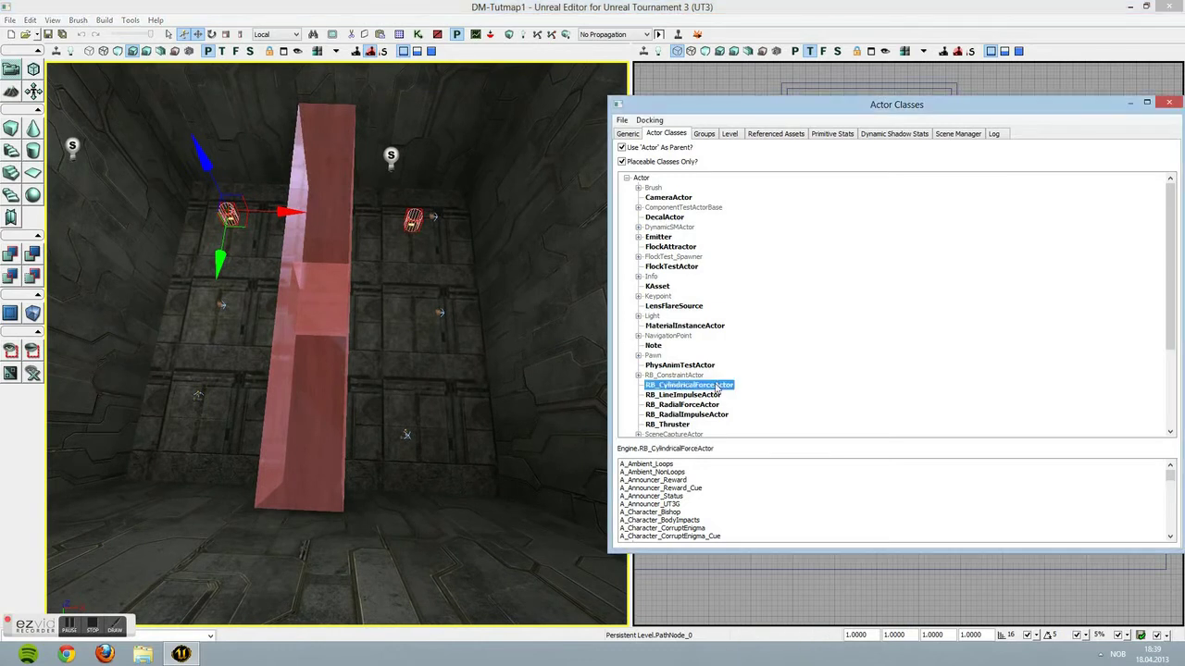
# Pick the UTArmorPickup_Helmet class from the armor pickups under NavigationPoint in the actor class tree
pyautogui.scroll(-4, 720, 387)
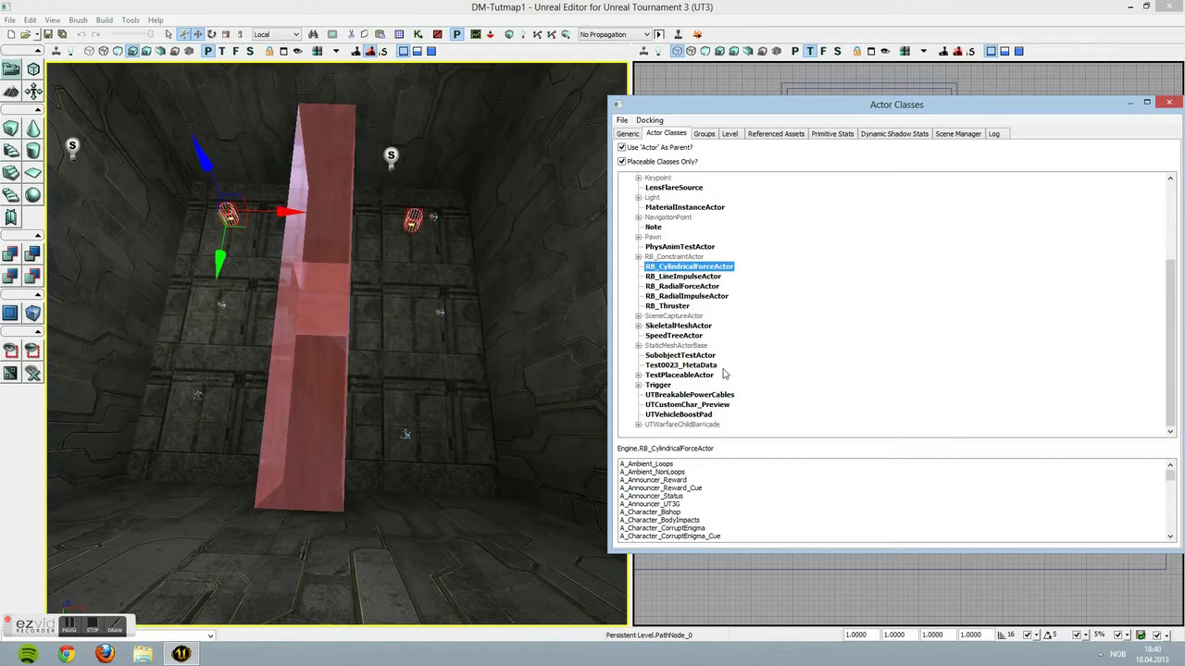
pyautogui.scroll(1, 718, 373)
pyautogui.click(403, 265)
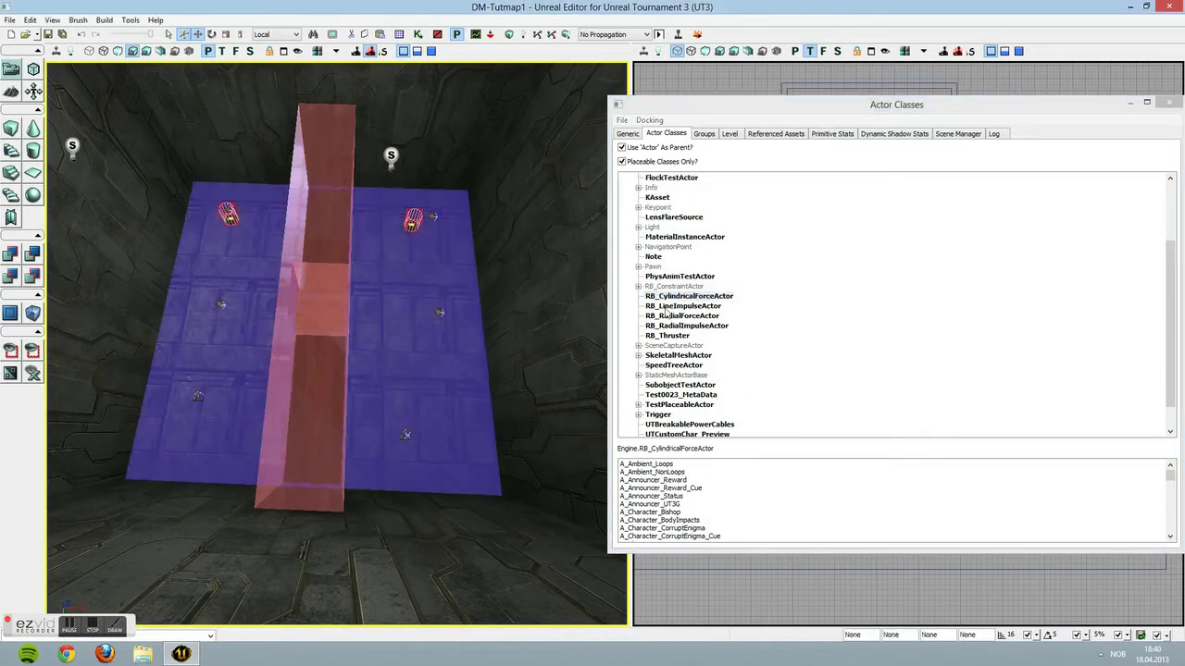
pyautogui.click(637, 247)
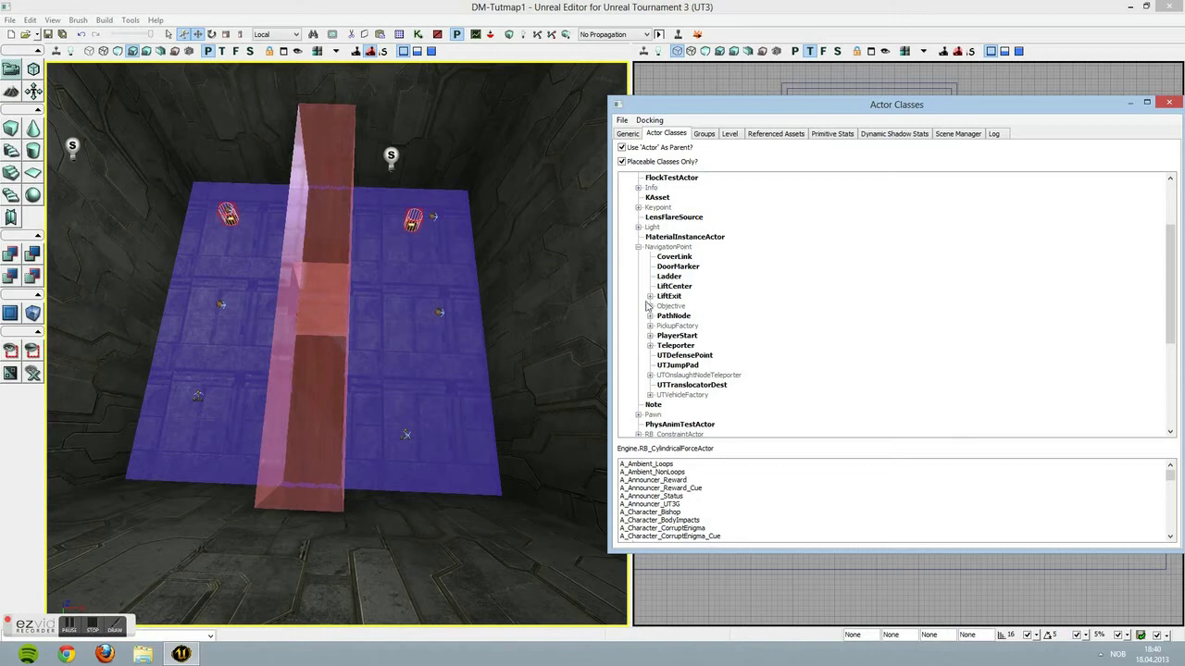
pyautogui.click(650, 327)
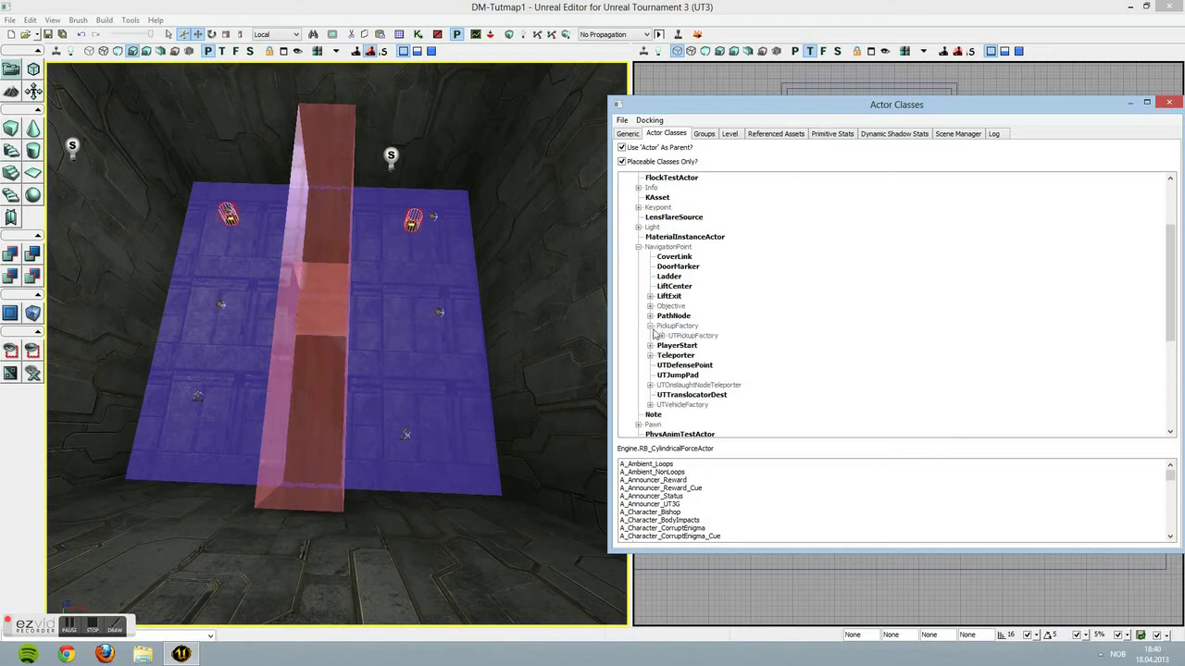
pyautogui.click(662, 336)
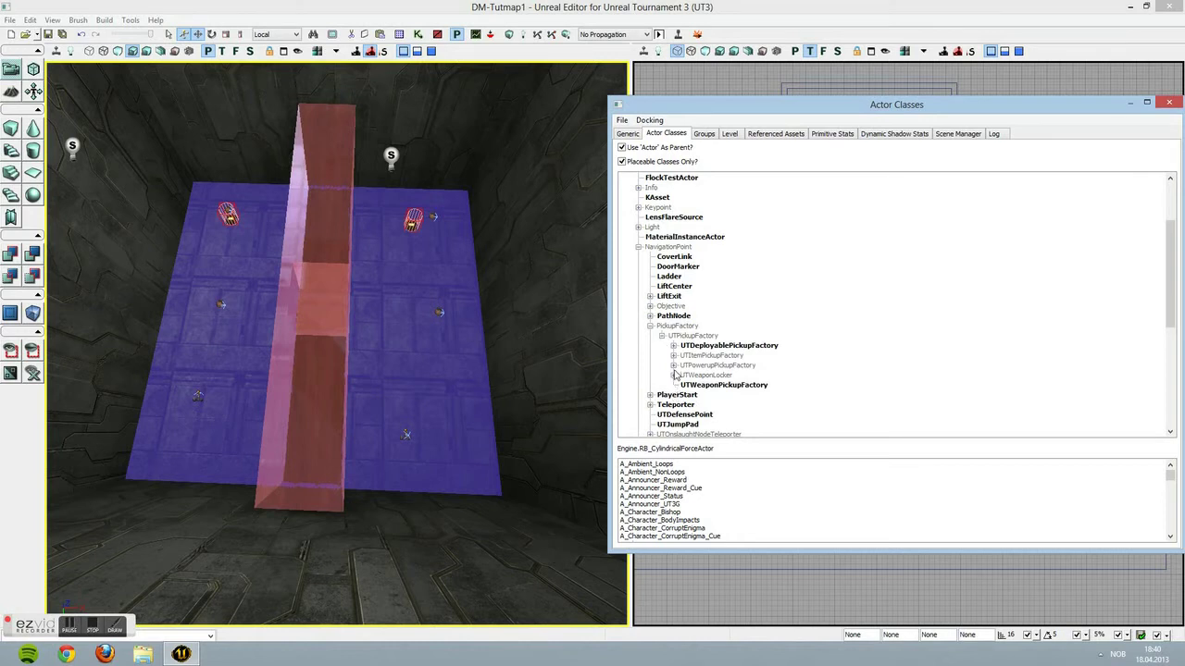
pyautogui.click(672, 357)
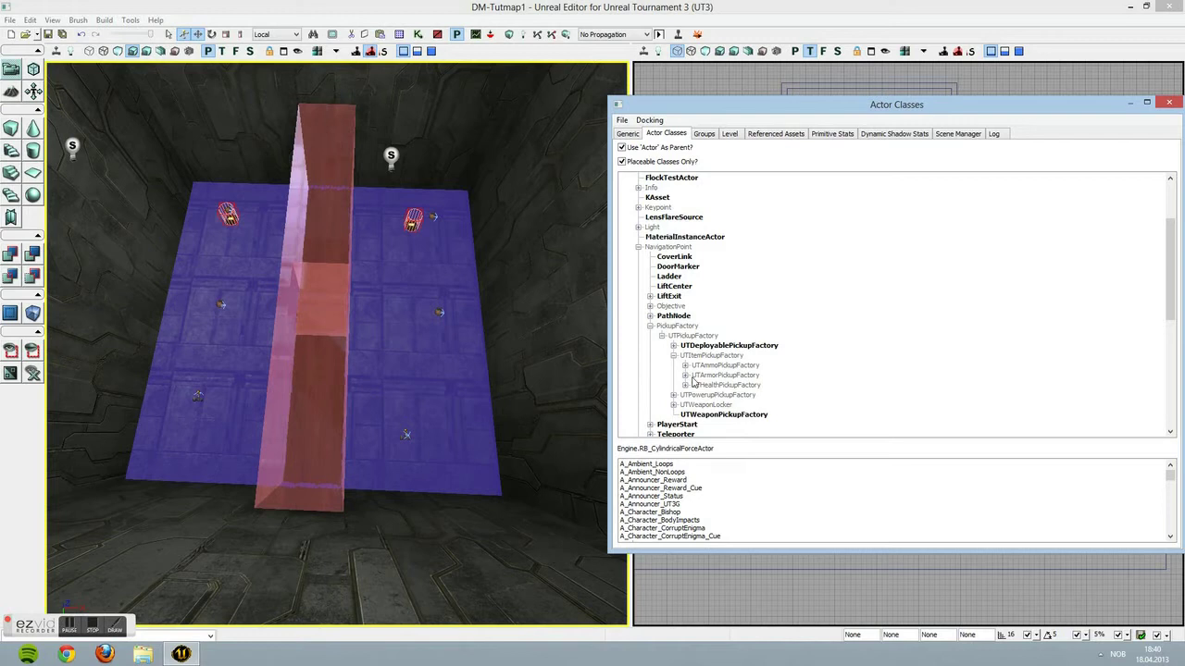
pyautogui.click(685, 375)
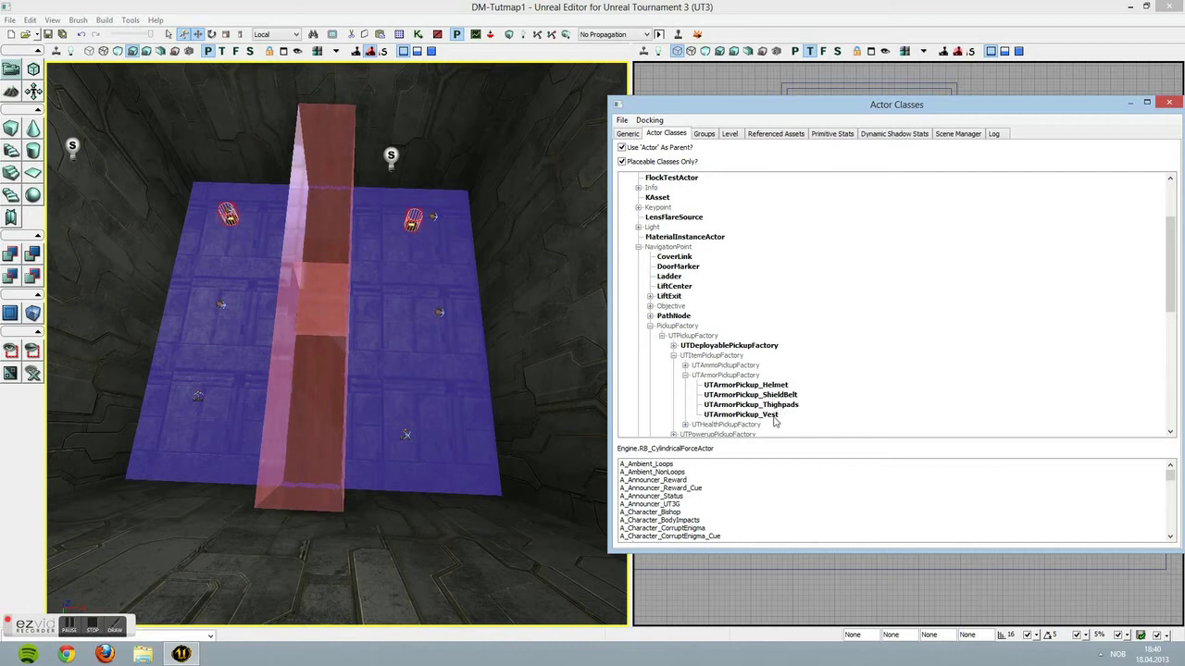
pyautogui.click(760, 385)
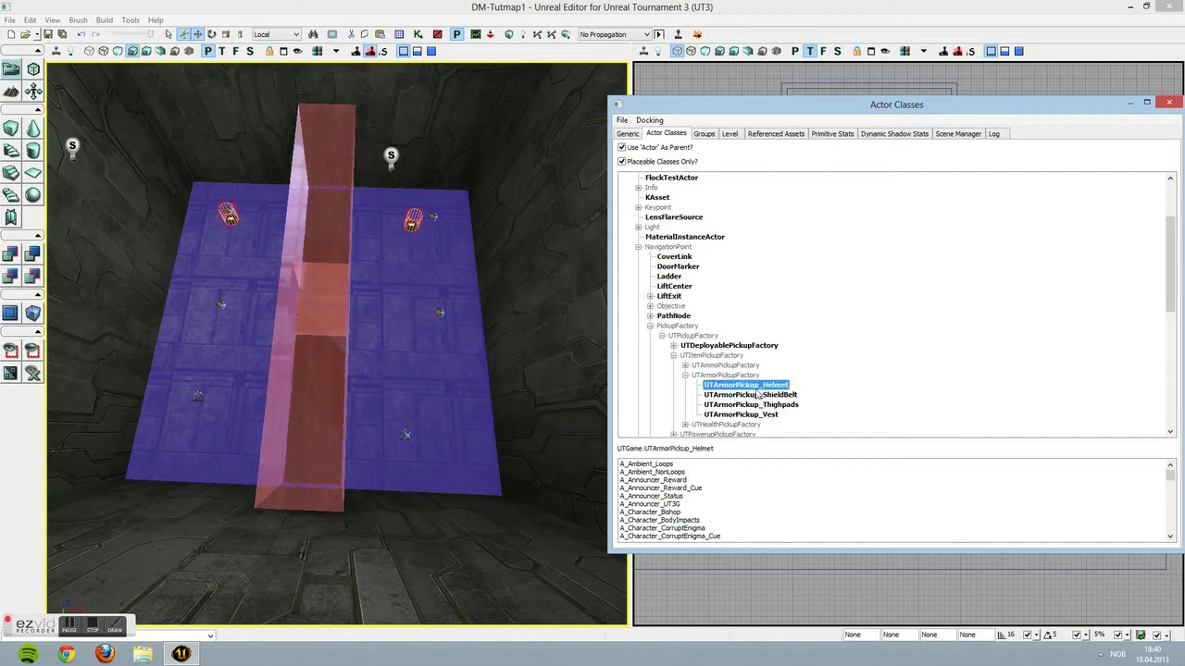
# Add the helmet armor pickup to the floor beside the player start and shift it sideways along one axis
pyautogui.click(408, 369)
pyautogui.click(402, 368)
pyautogui.moveTo(393, 367); pyautogui.dragTo(390, 367, button='right')
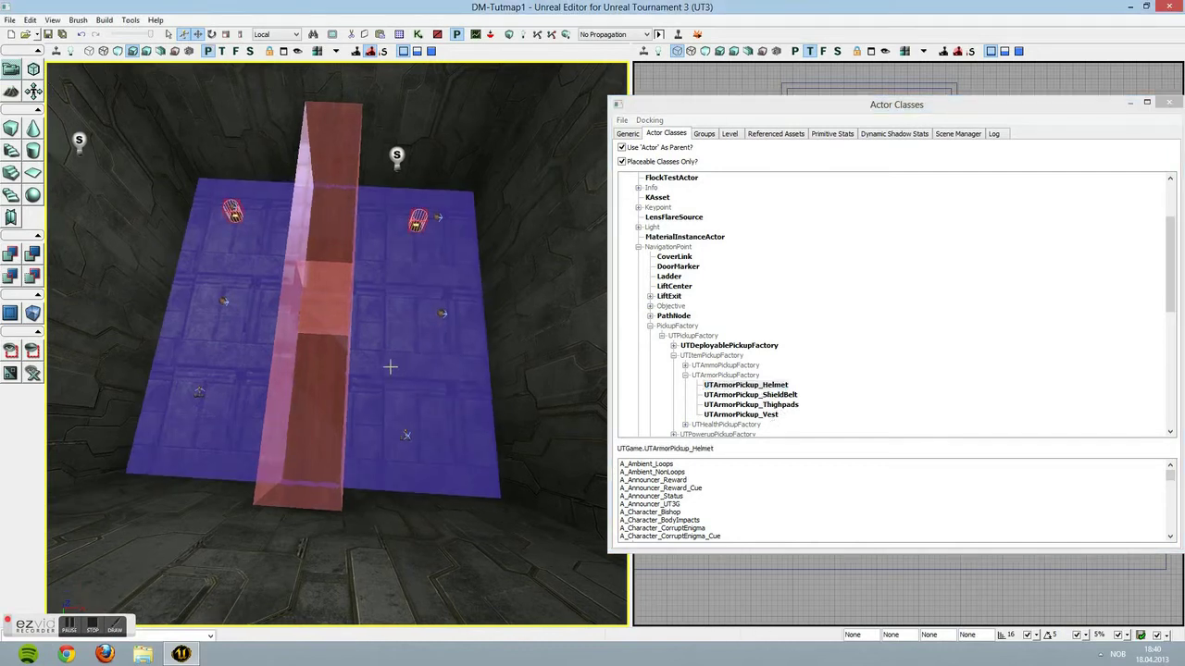
pyautogui.rightClick(428, 370)
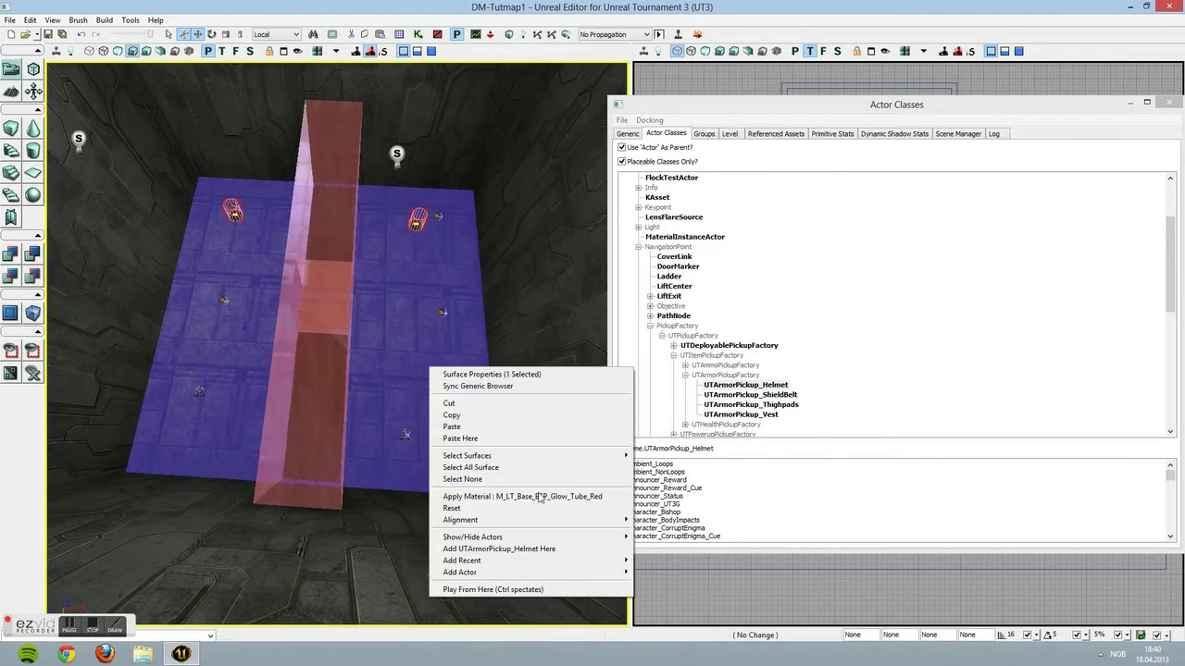
pyautogui.click(545, 551)
pyautogui.moveTo(476, 463); pyautogui.dragTo(717, 453, button='right')
pyautogui.scroll(5, 560, 455)
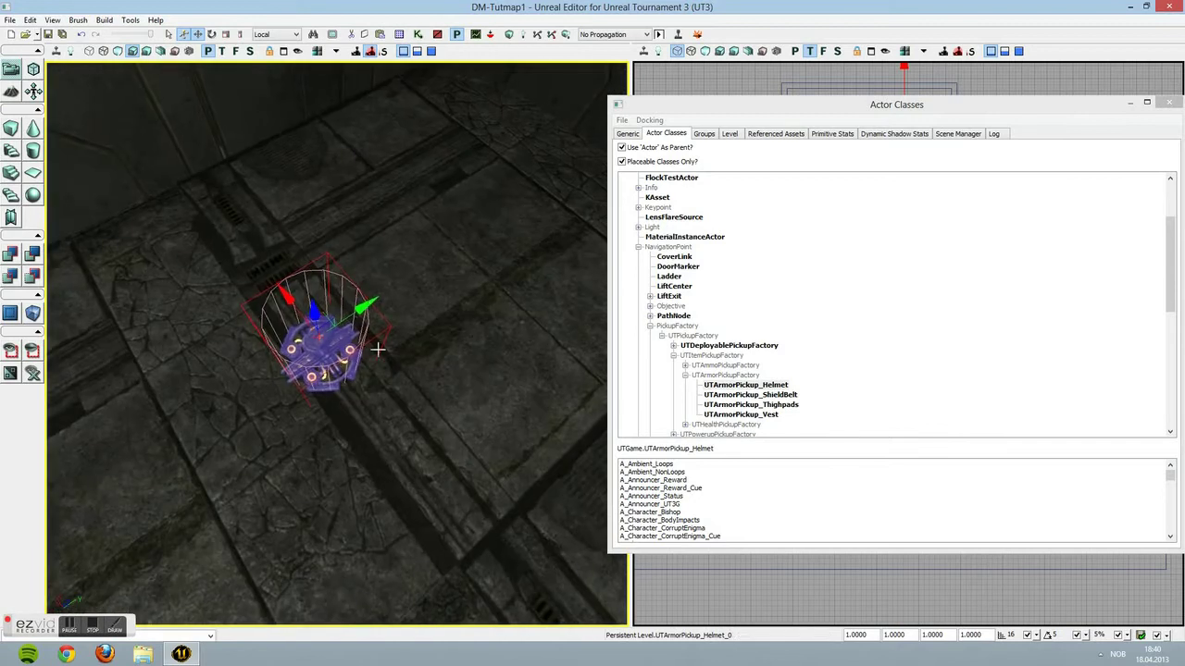
pyautogui.moveTo(375, 303); pyautogui.dragTo(455, 244)
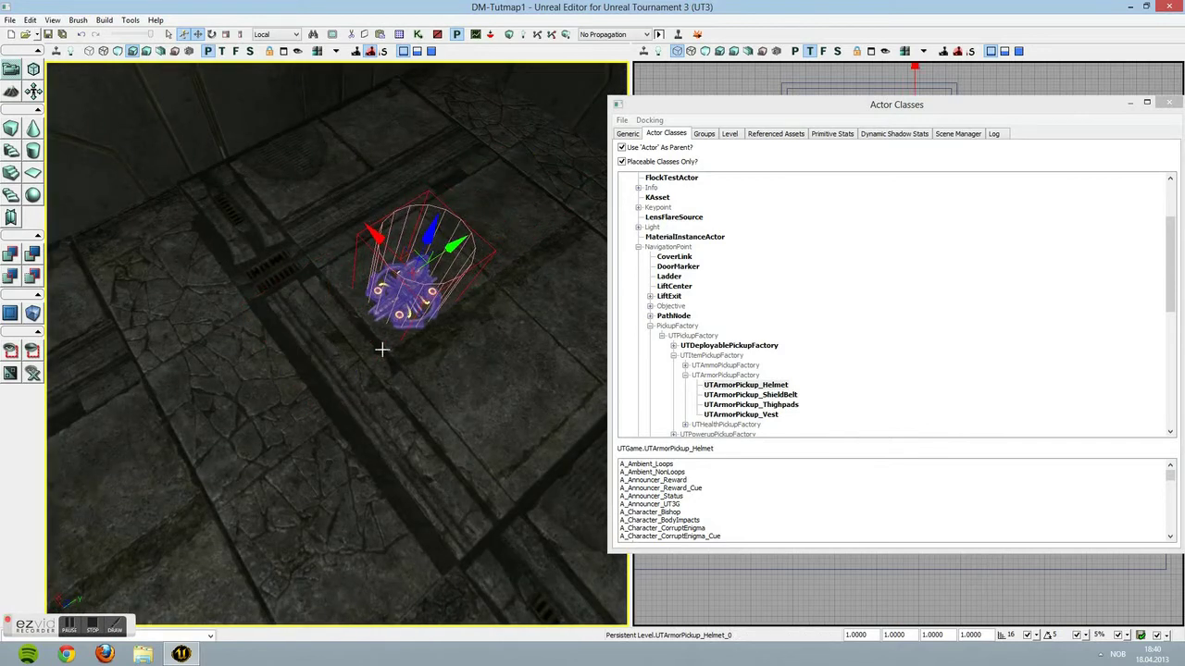
# Examine the helmet pickup's properties, including the Object category, and close the properties window
pyautogui.click(302, 335)
pyautogui.click(408, 288)
pyautogui.moveTo(412, 285); pyautogui.dragTo(407, 291, button='right')
pyautogui.rightClick(413, 286)
pyautogui.click(481, 273)
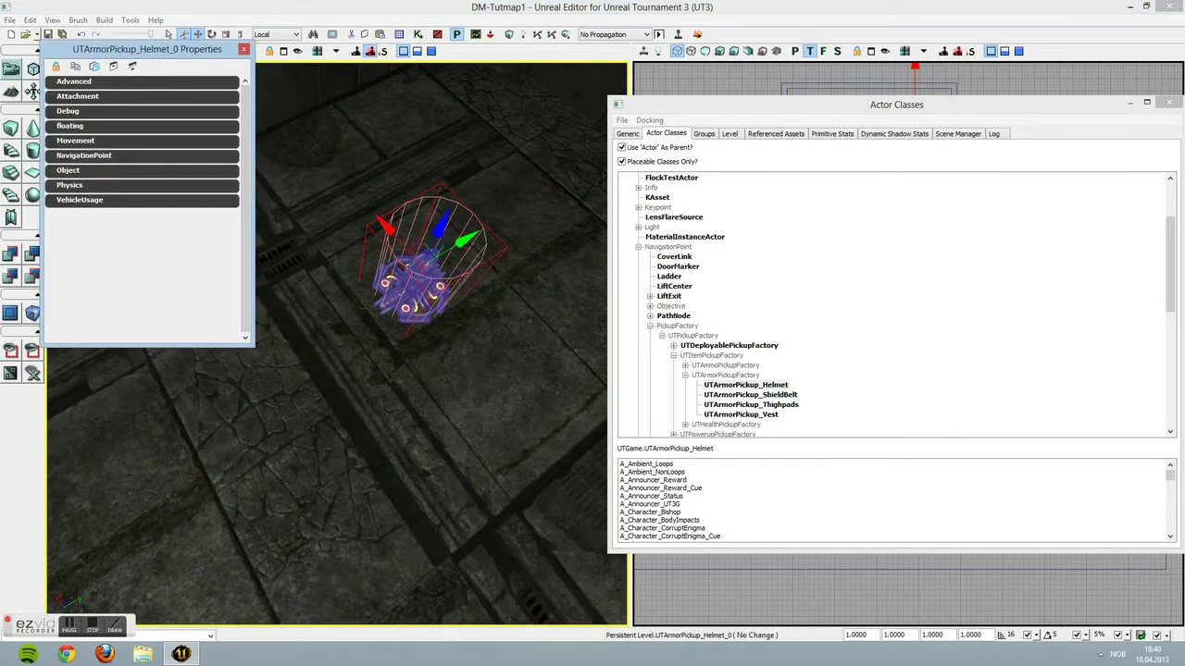
pyautogui.moveTo(426, 270); pyautogui.dragTo(418, 250, button='right')
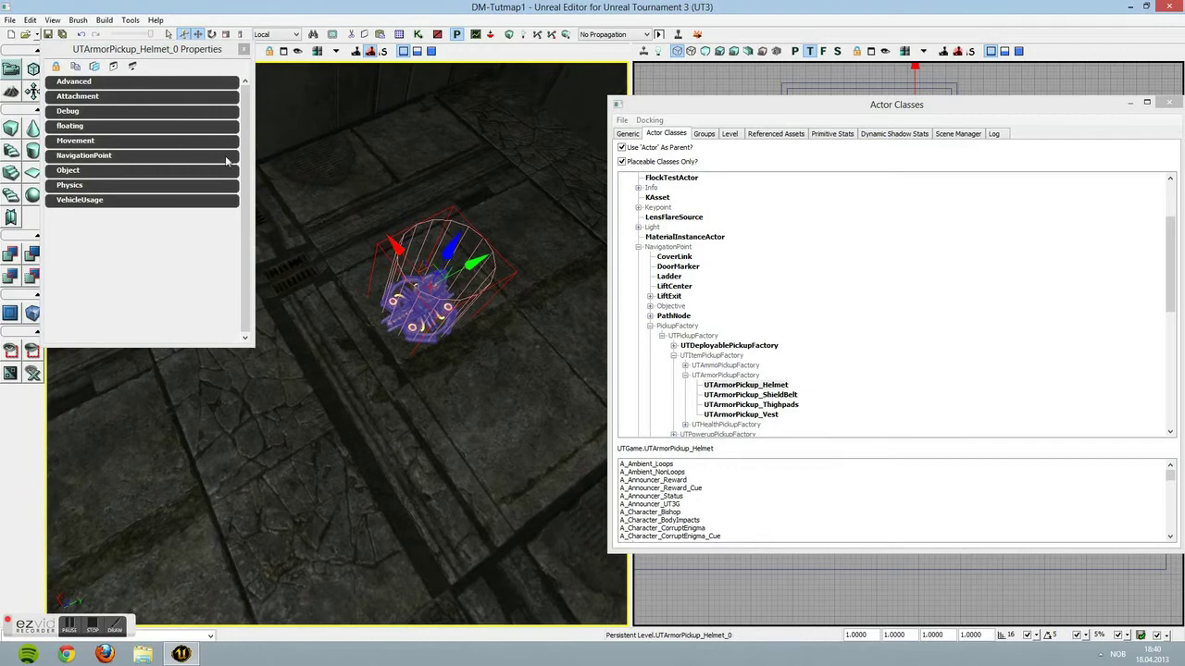
pyautogui.click(120, 170)
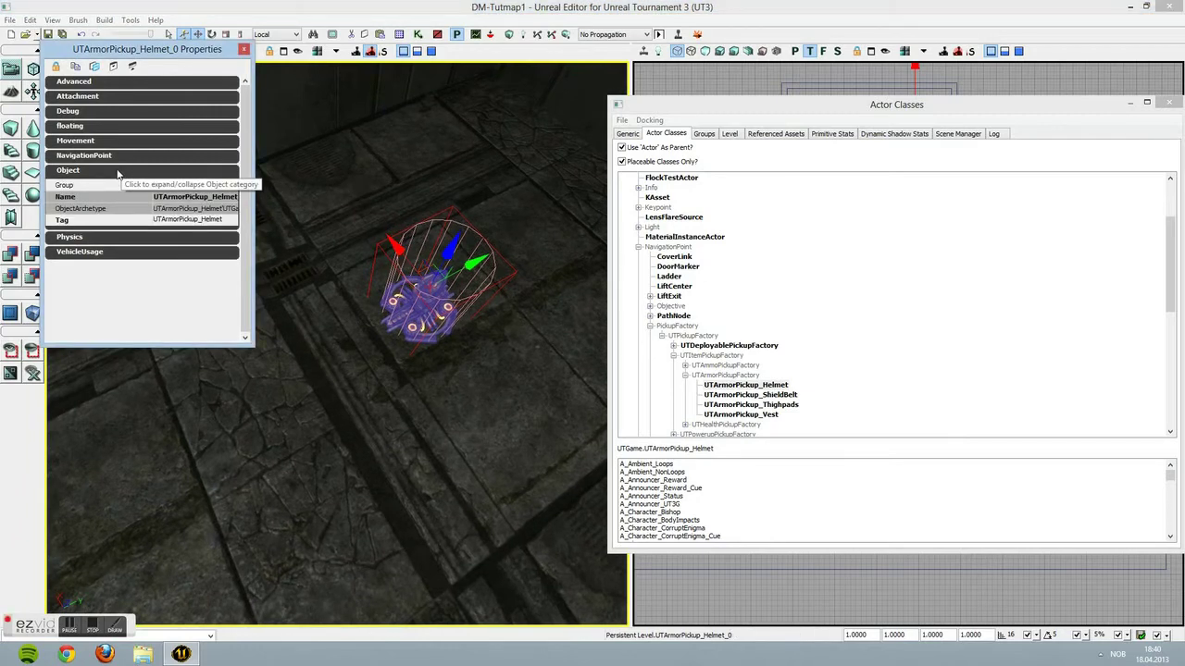
pyautogui.click(118, 172)
pyautogui.click(245, 52)
# Duplicate the helmet pickup to the floor on the opposite side of the dividing block
pyautogui.moveTo(374, 217)
pyautogui.mouseDown(button='right')
pyautogui.moveTo(374, 228)
pyautogui.moveTo(374, 215)
pyautogui.mouseUp(button='right')
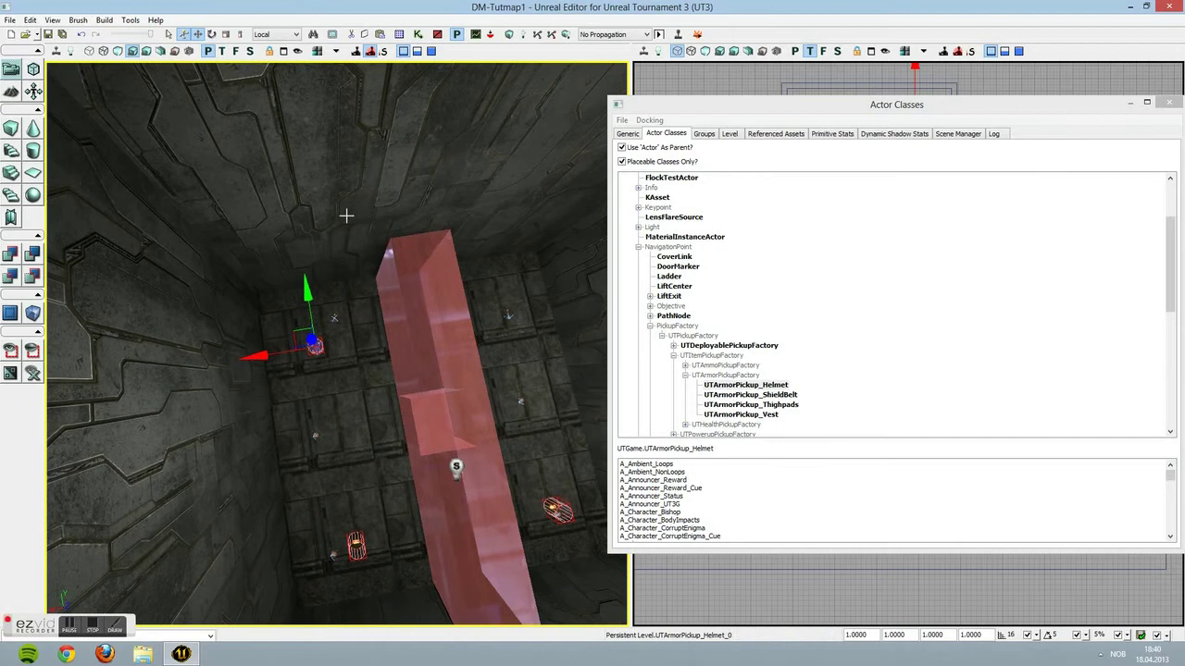
pyautogui.moveTo(267, 354); pyautogui.dragTo(436, 326)
pyautogui.click(331, 401)
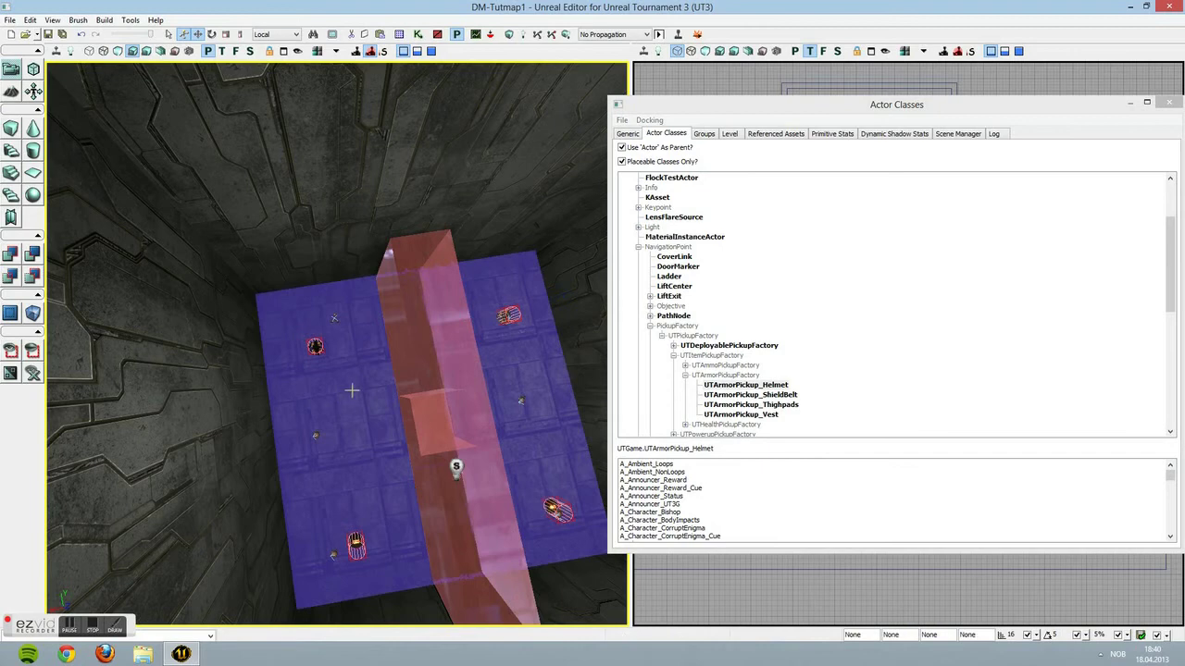
pyautogui.click(351, 391)
pyautogui.moveTo(349, 391)
pyautogui.mouseDown(button='right')
pyautogui.moveTo(425, 392)
pyautogui.moveTo(394, 365)
pyautogui.moveTo(381, 324)
pyautogui.moveTo(431, 324)
pyautogui.moveTo(477, 350)
pyautogui.moveTo(497, 382)
pyautogui.moveTo(481, 363)
pyautogui.moveTo(444, 361)
pyautogui.mouseUp(button='right')
pyautogui.moveTo(448, 203); pyautogui.dragTo(446, 198, button='right')
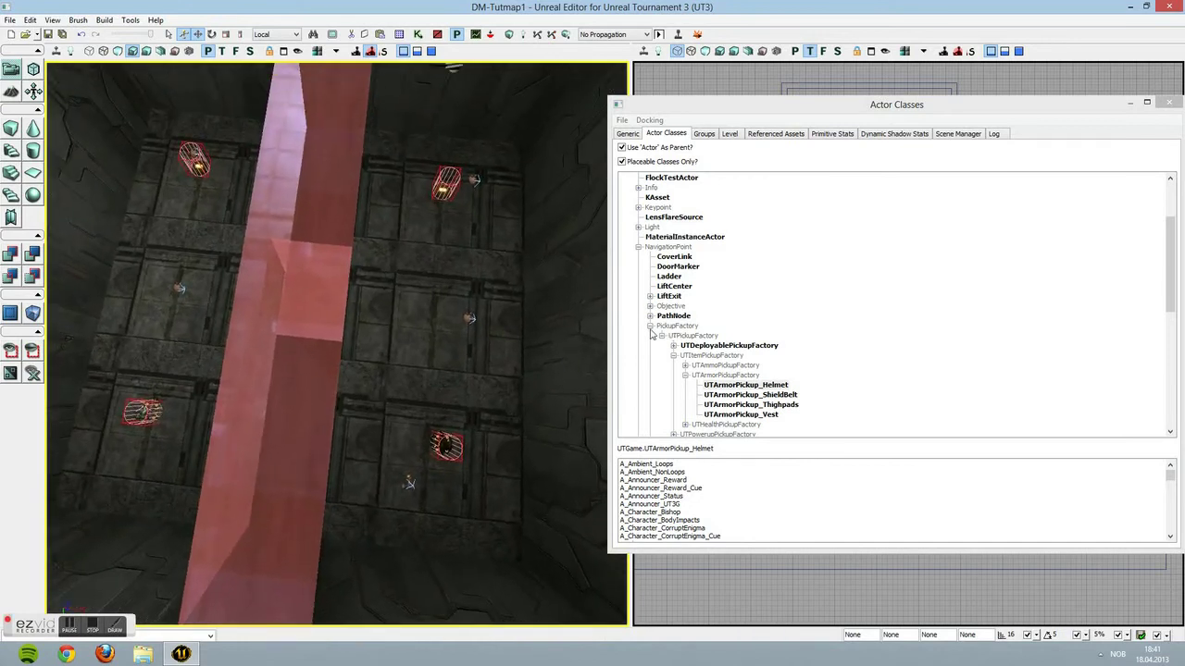
# Return to the Generic browser and load the HU_Deco2 package
pyautogui.click(649, 326)
pyautogui.click(629, 134)
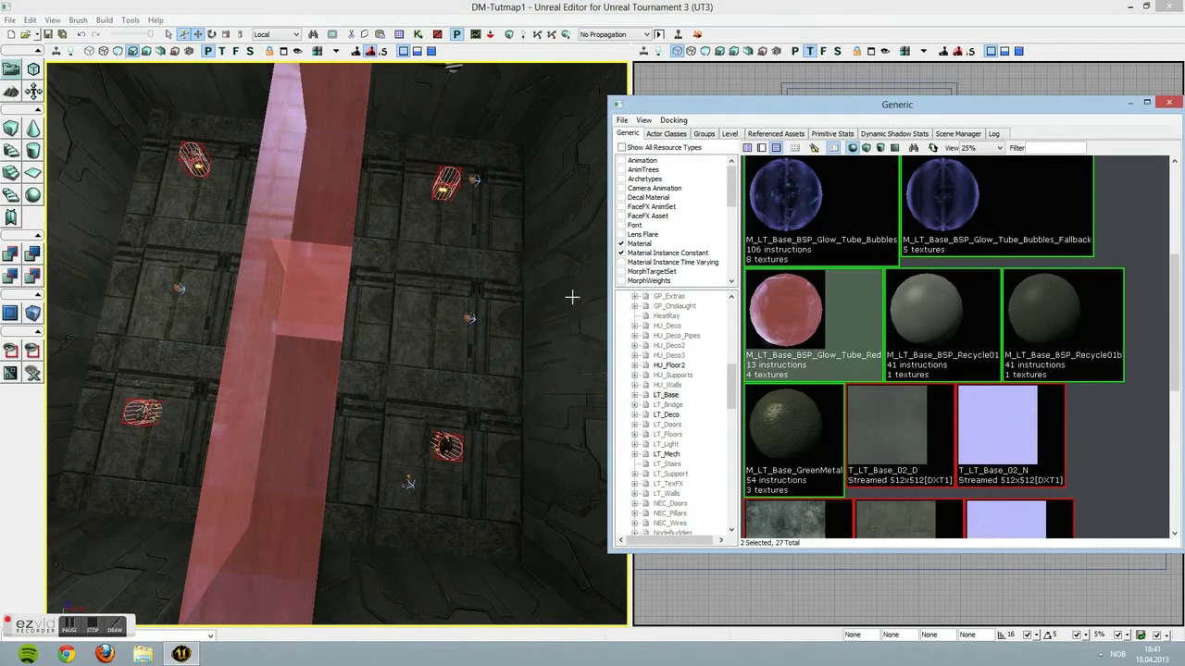
pyautogui.moveTo(557, 344)
pyautogui.mouseDown(button='right')
pyautogui.moveTo(463, 269)
pyautogui.moveTo(509, 282)
pyautogui.moveTo(593, 269)
pyautogui.moveTo(555, 277)
pyautogui.moveTo(518, 222)
pyautogui.moveTo(574, 268)
pyautogui.moveTo(546, 324)
pyautogui.mouseUp(button='right')
pyautogui.moveTo(379, 286); pyautogui.dragTo(384, 335, button='right')
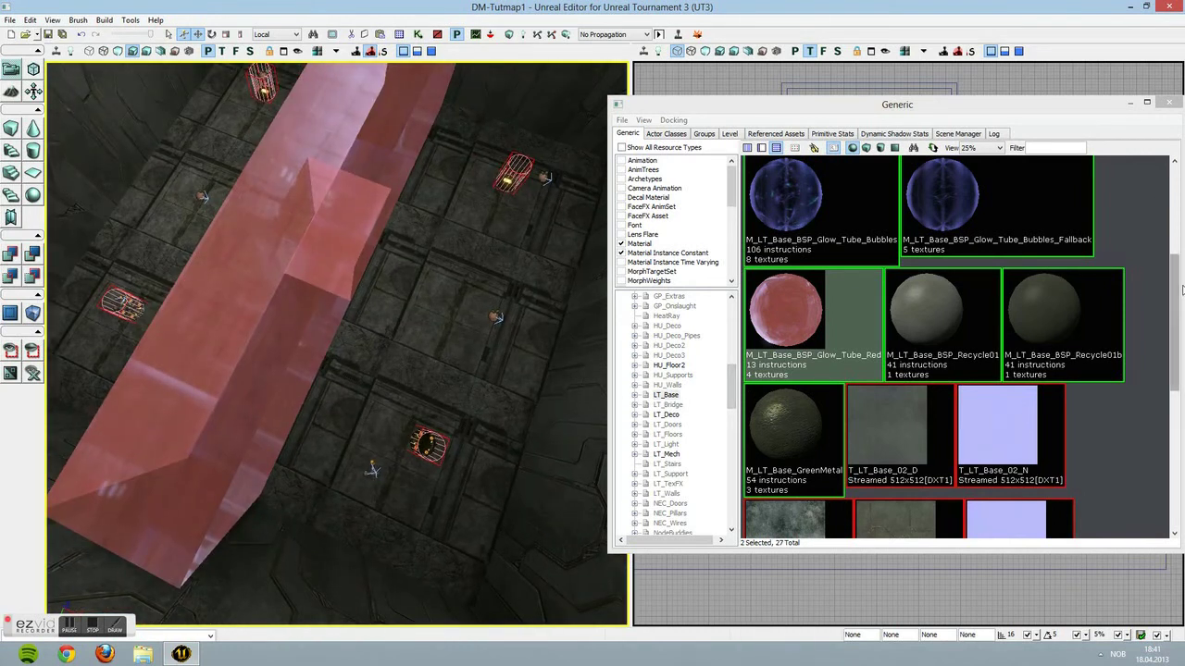
pyautogui.moveTo(1177, 294); pyautogui.dragTo(1176, 334)
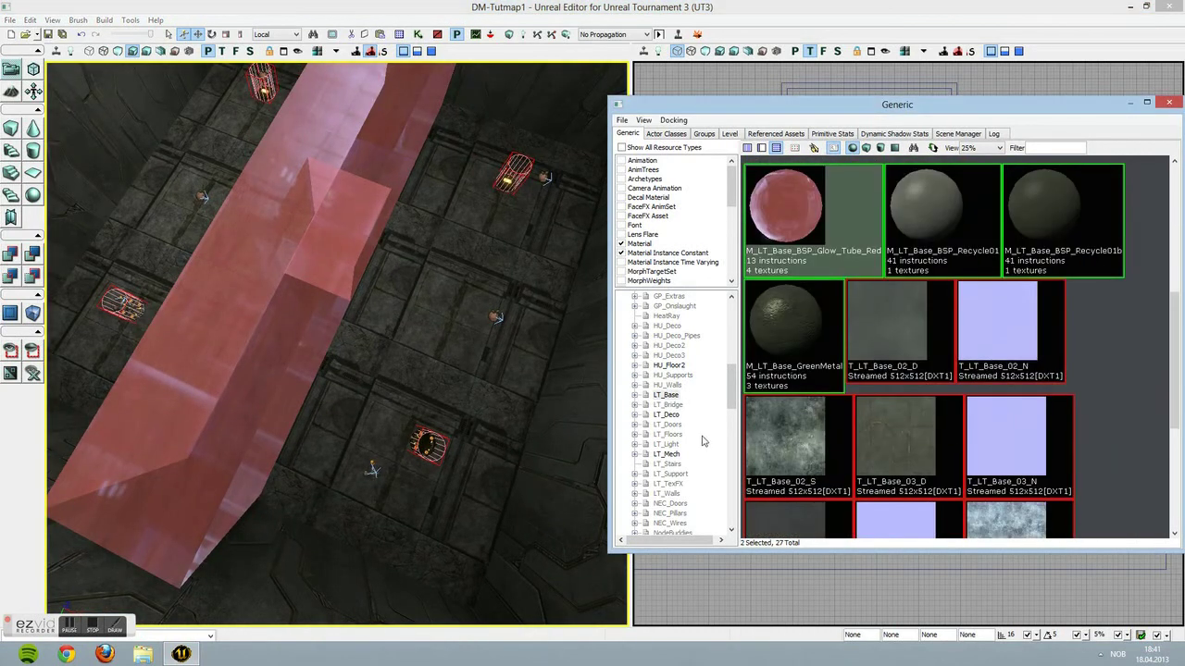
pyautogui.scroll(-10, 725, 393)
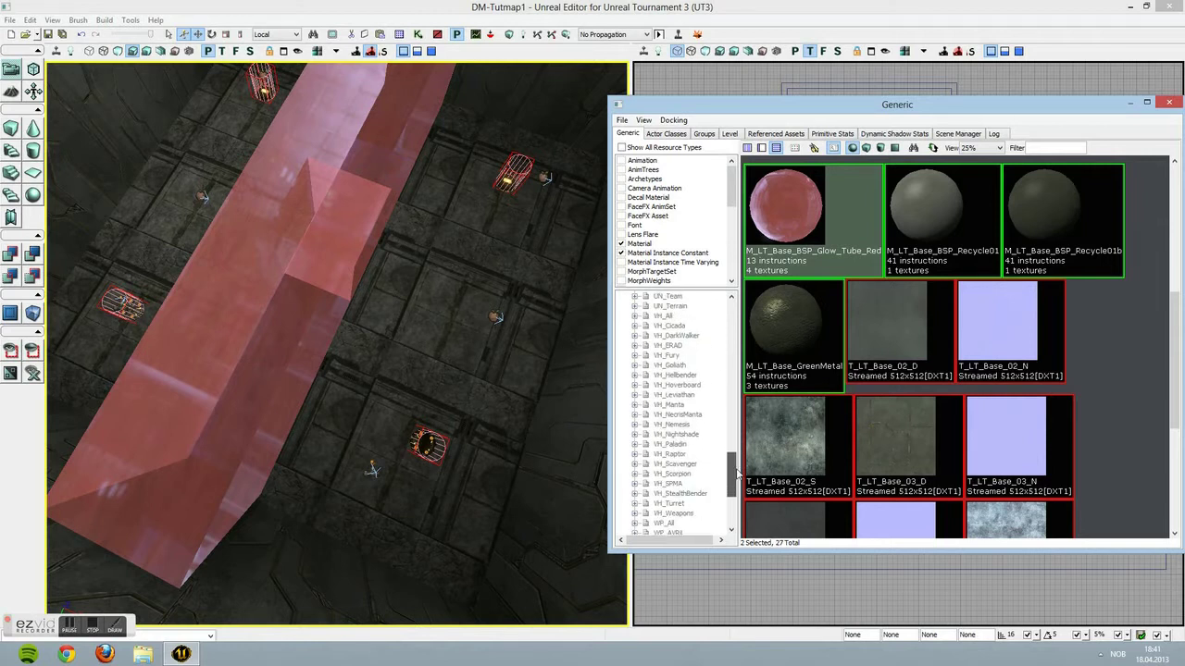
pyautogui.moveTo(741, 460); pyautogui.dragTo(740, 396)
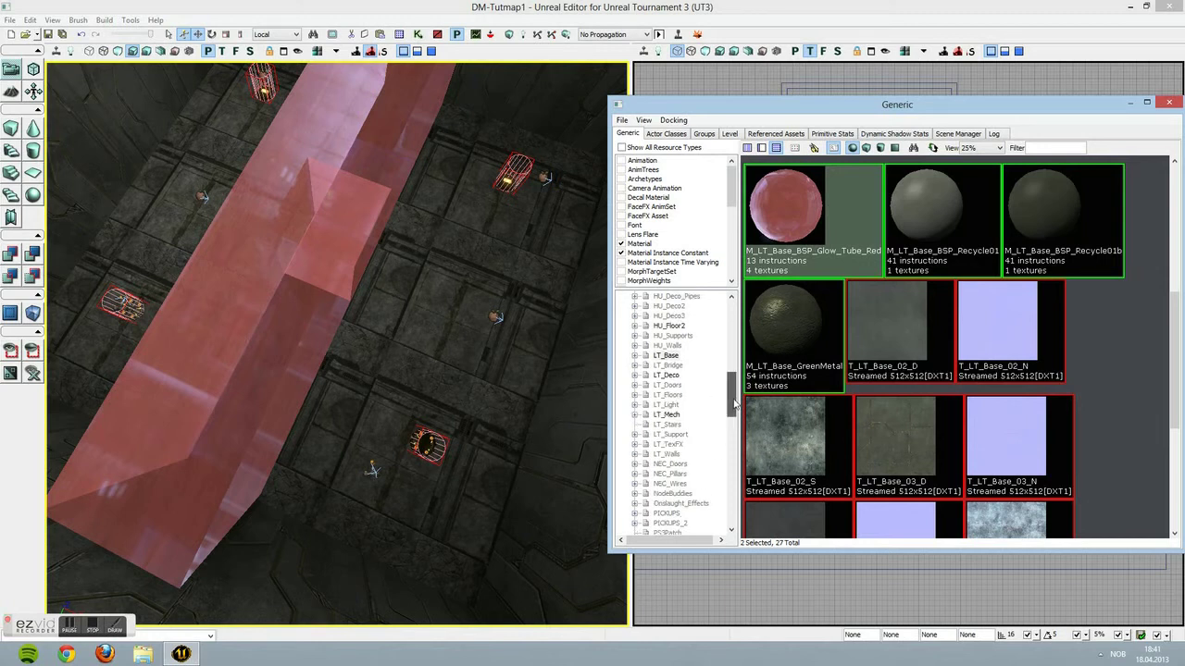
pyautogui.scroll(1, 685, 356)
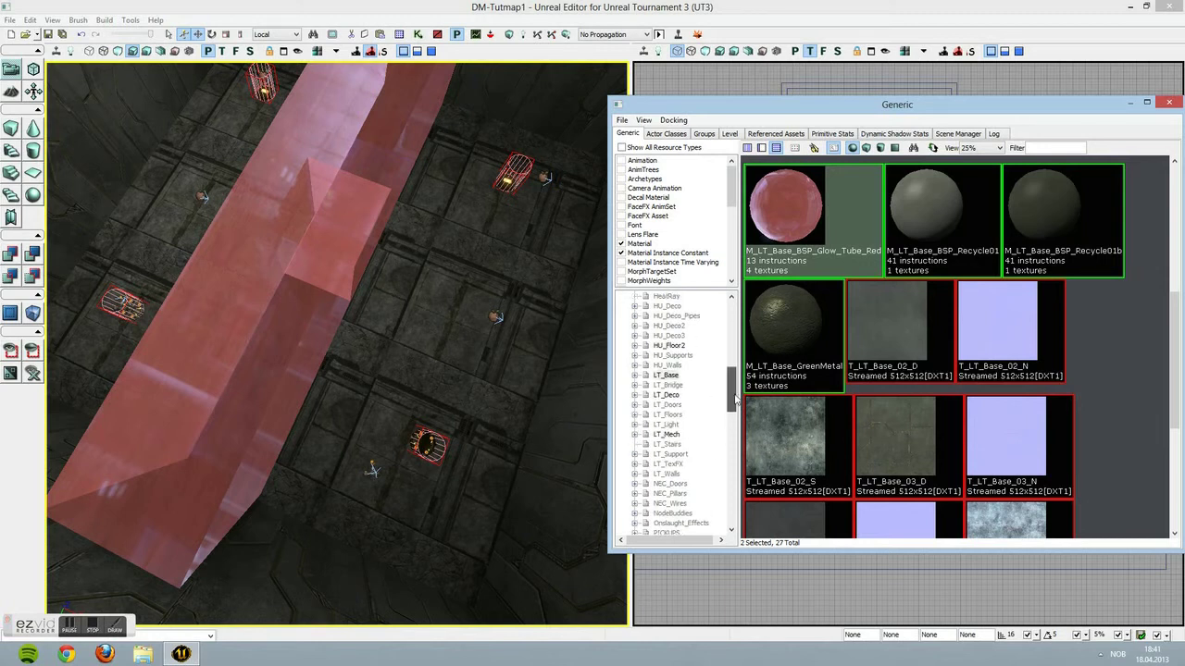
pyautogui.rightClick(679, 339)
pyautogui.click(703, 348)
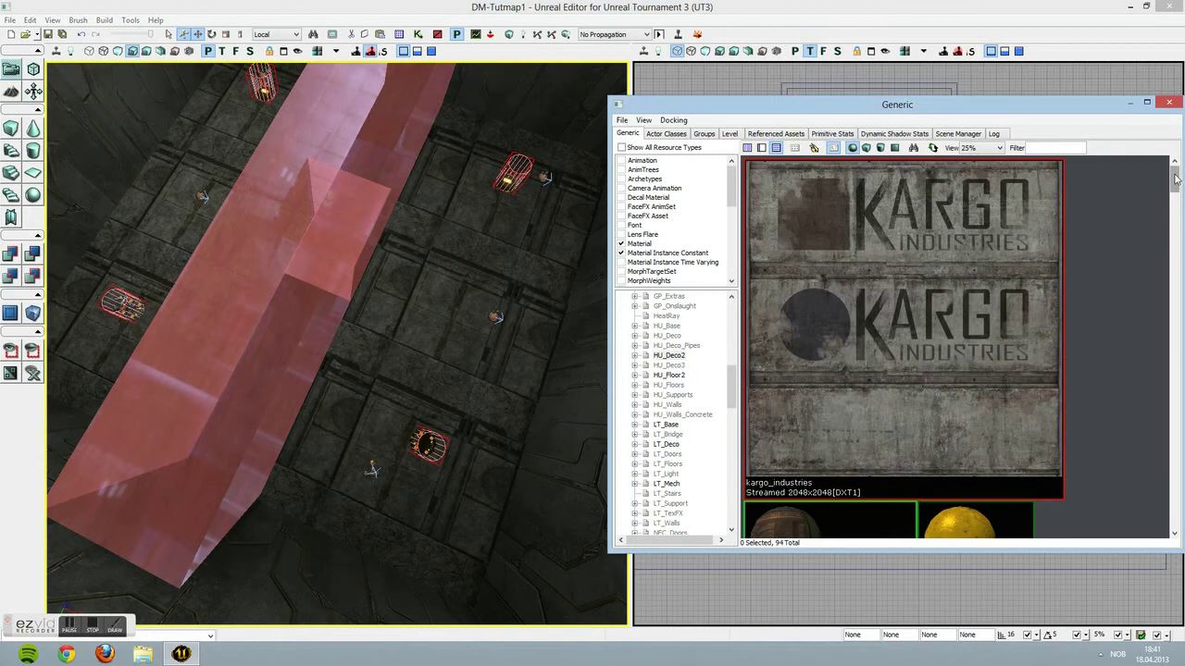
# Select the S_HU_Deco_SM_AdBG3 static mesh and add it as a StaticMesh actor on the upper part of the wall
pyautogui.moveTo(1175, 179); pyautogui.dragTo(1179, 316)
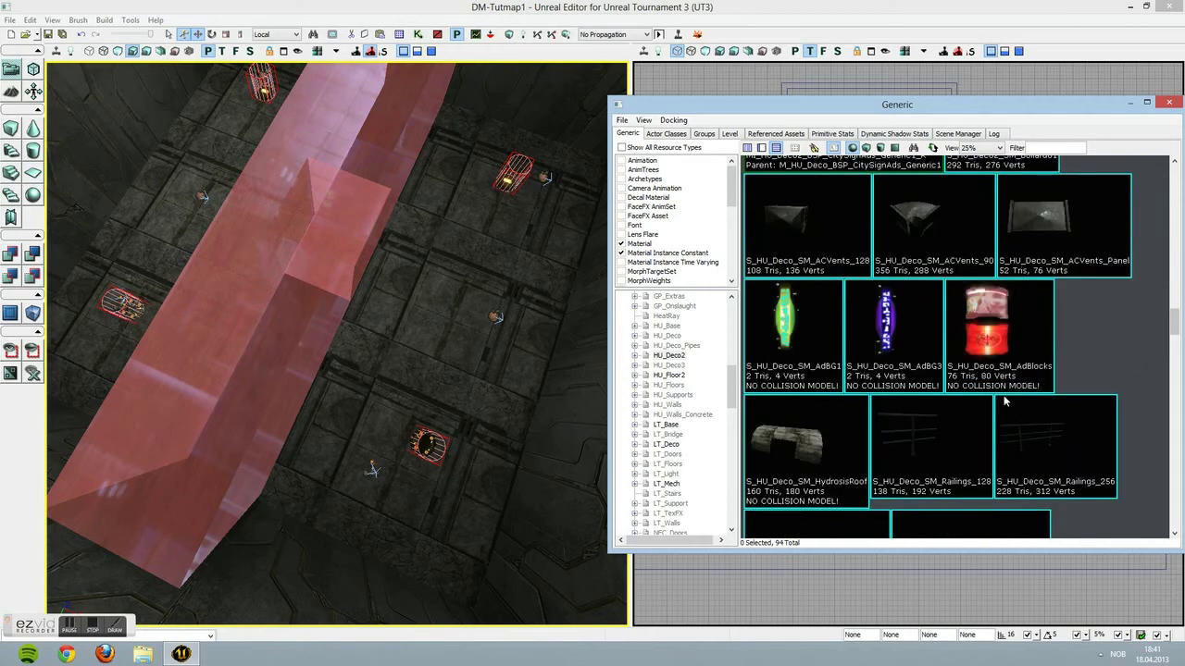
pyautogui.click(888, 342)
pyautogui.moveTo(518, 343); pyautogui.dragTo(602, 245, button='right')
pyautogui.moveTo(334, 259); pyautogui.dragTo(361, 219, button='right')
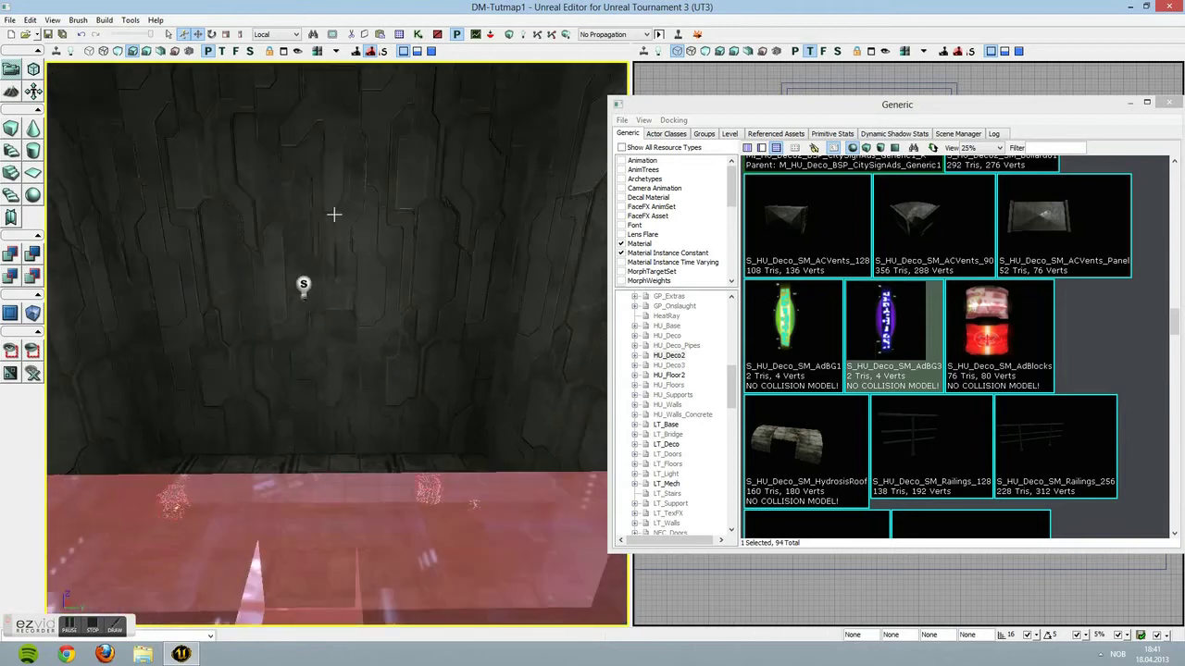
pyautogui.click(324, 214)
pyautogui.rightClick(307, 209)
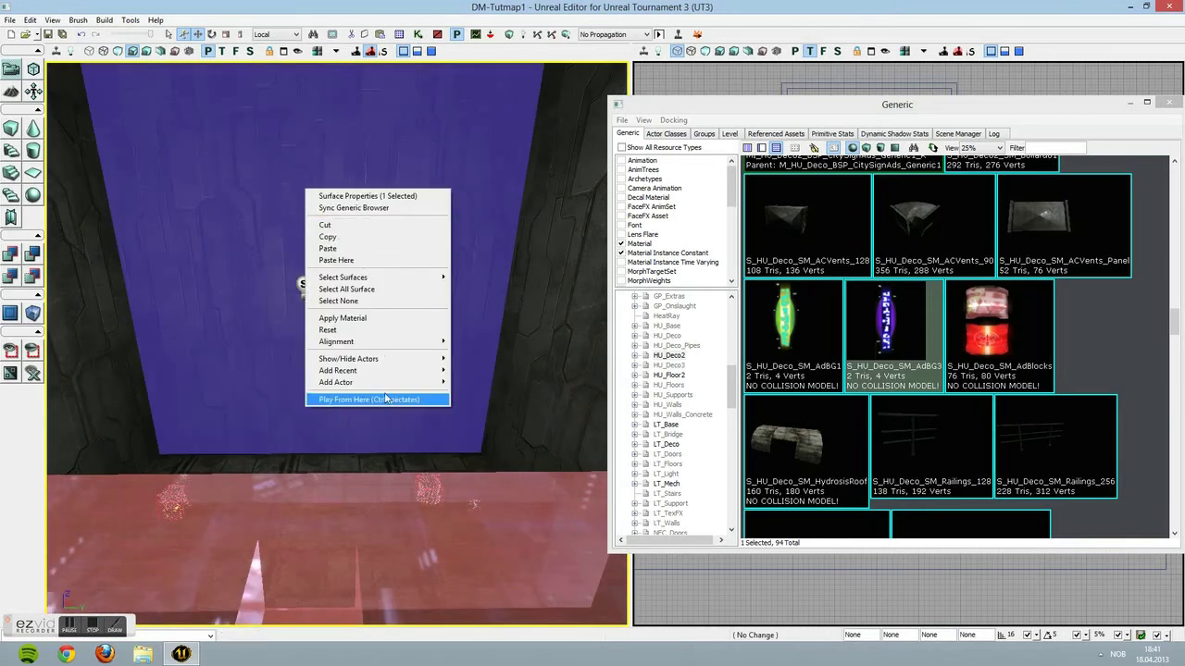
pyautogui.click(921, 375)
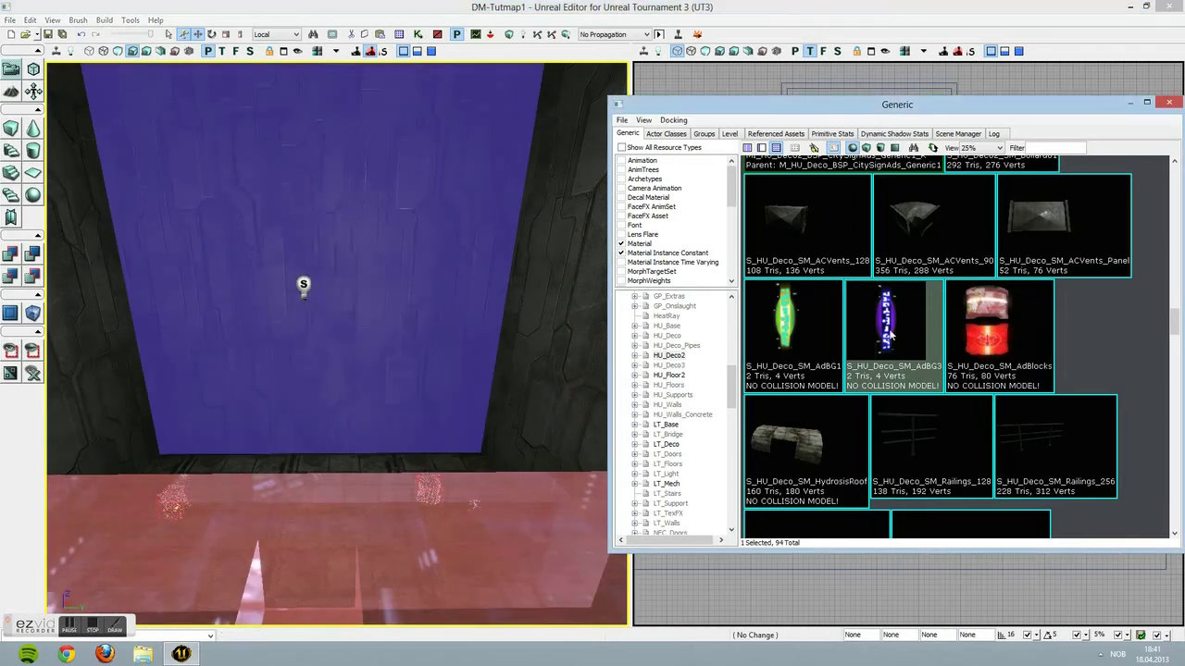
pyautogui.moveTo(307, 197); pyautogui.dragTo(308, 194, button='right')
pyautogui.rightClick(311, 190)
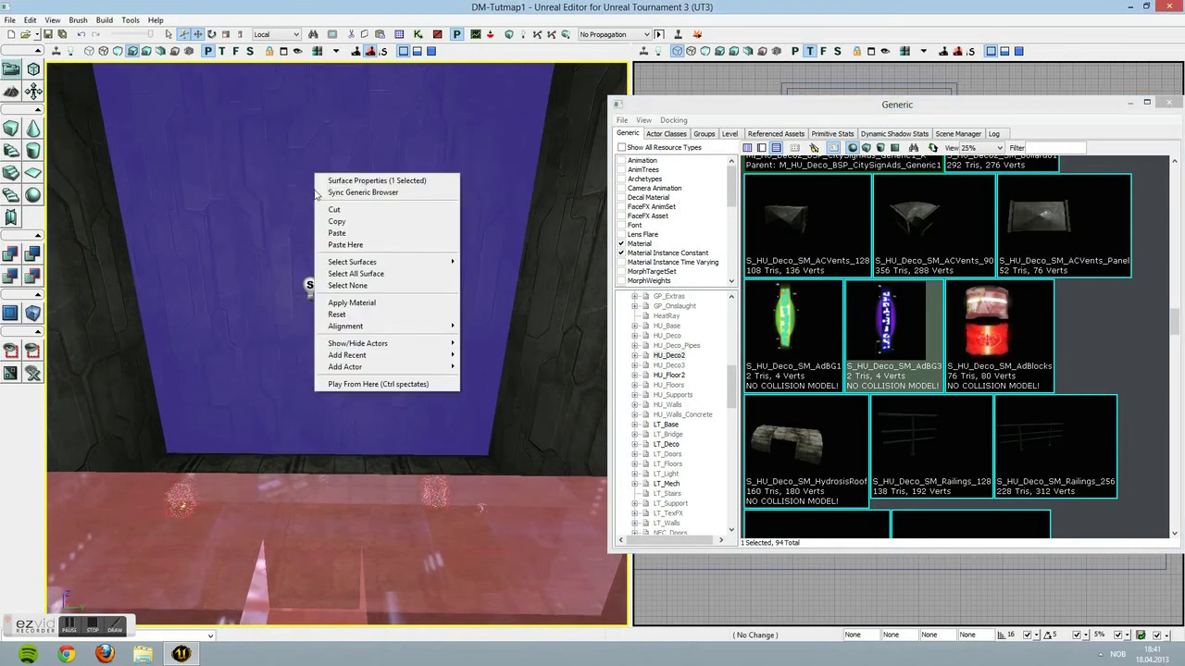
pyautogui.moveTo(377, 370)
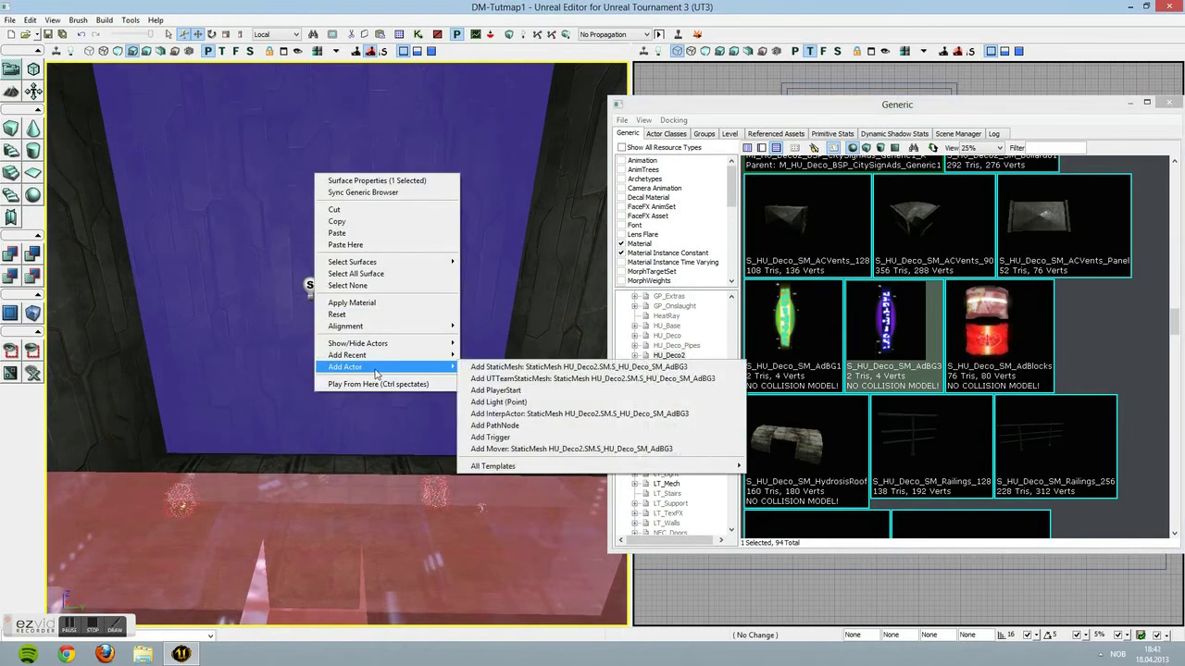
pyautogui.click(525, 369)
# Clear the Generic browser out of the way and position the purple wall sign just in front of the wall surface in the top view
pyautogui.moveTo(510, 349); pyautogui.dragTo(510, 263, button='right')
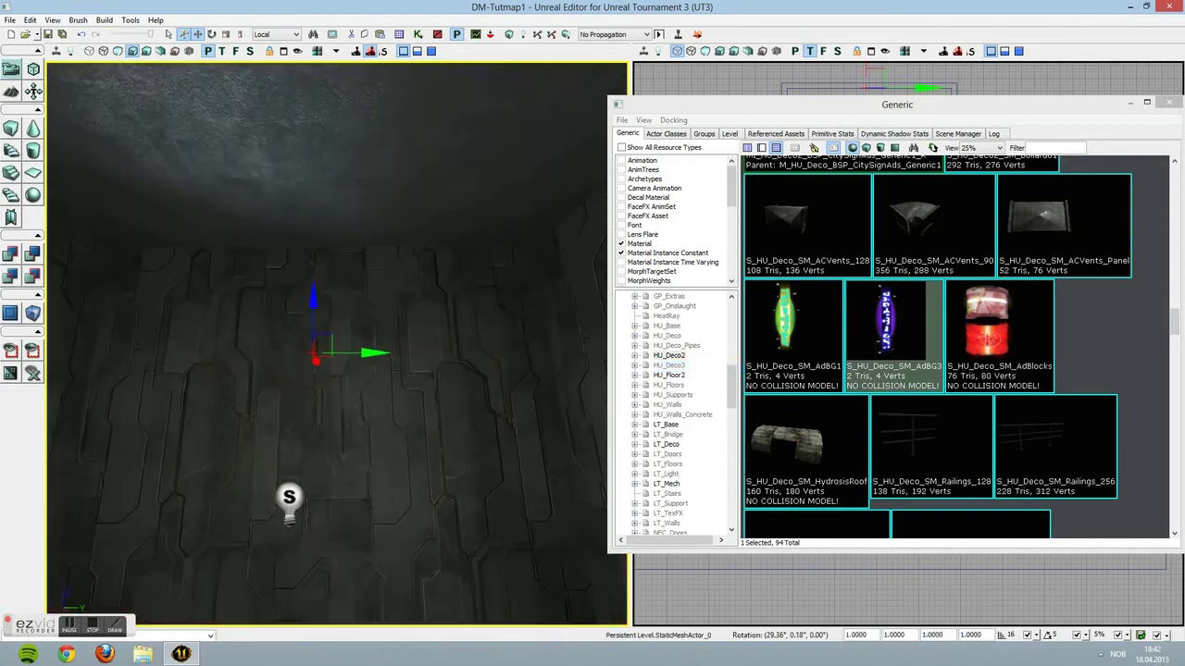
pyautogui.moveTo(359, 462); pyautogui.dragTo(311, 302)
pyautogui.moveTo(311, 301)
pyautogui.mouseDown(button='right')
pyautogui.moveTo(277, 274)
pyautogui.moveTo(490, 361)
pyautogui.moveTo(314, 287)
pyautogui.mouseUp(button='right')
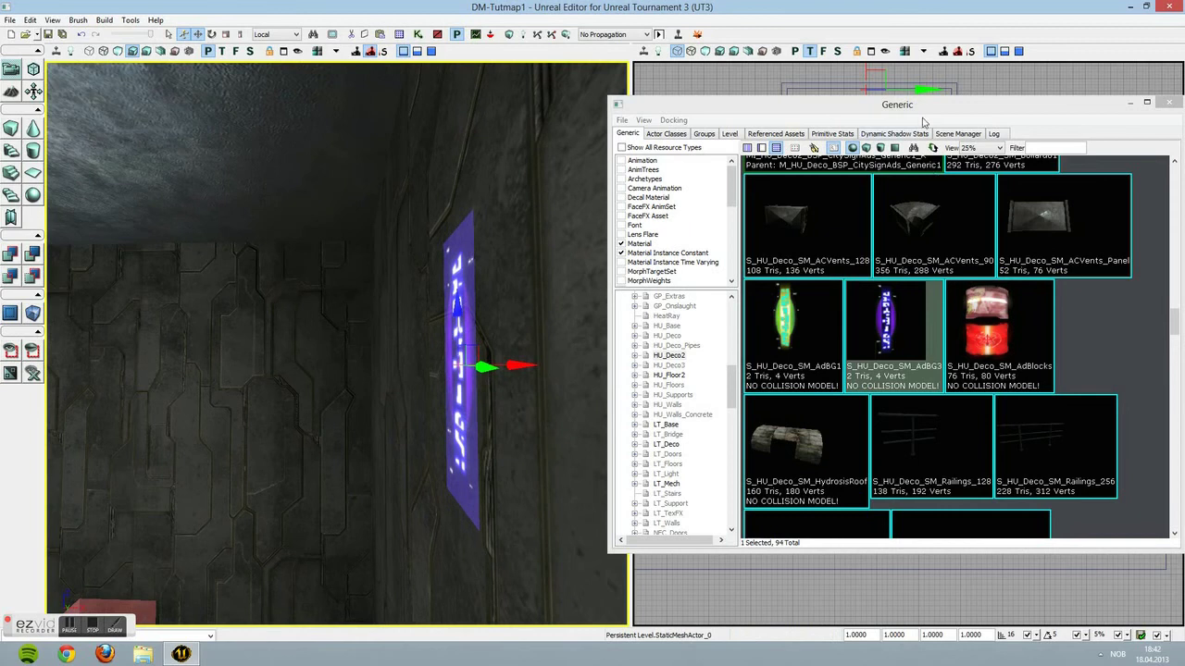
pyautogui.moveTo(921, 118); pyautogui.dragTo(691, 639)
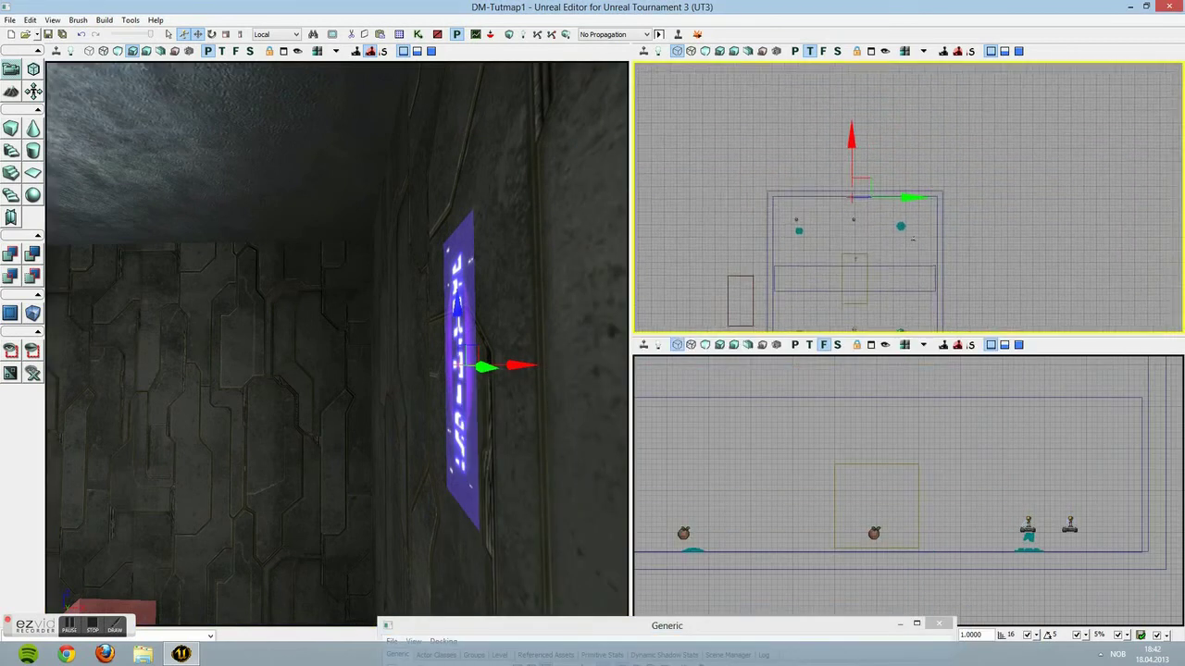
pyautogui.scroll(5, 913, 238)
pyautogui.scroll(2, 928, 161)
pyautogui.moveTo(928, 161); pyautogui.dragTo(1040, 178, button='right')
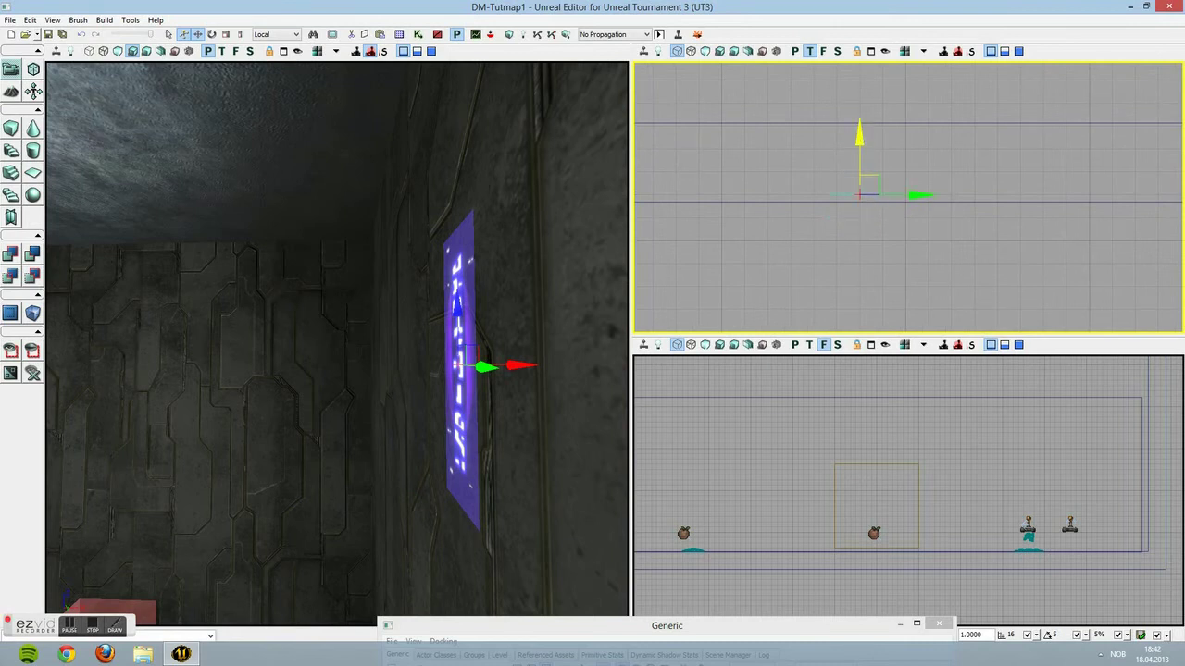
pyautogui.moveTo(858, 156); pyautogui.dragTo(840, 176)
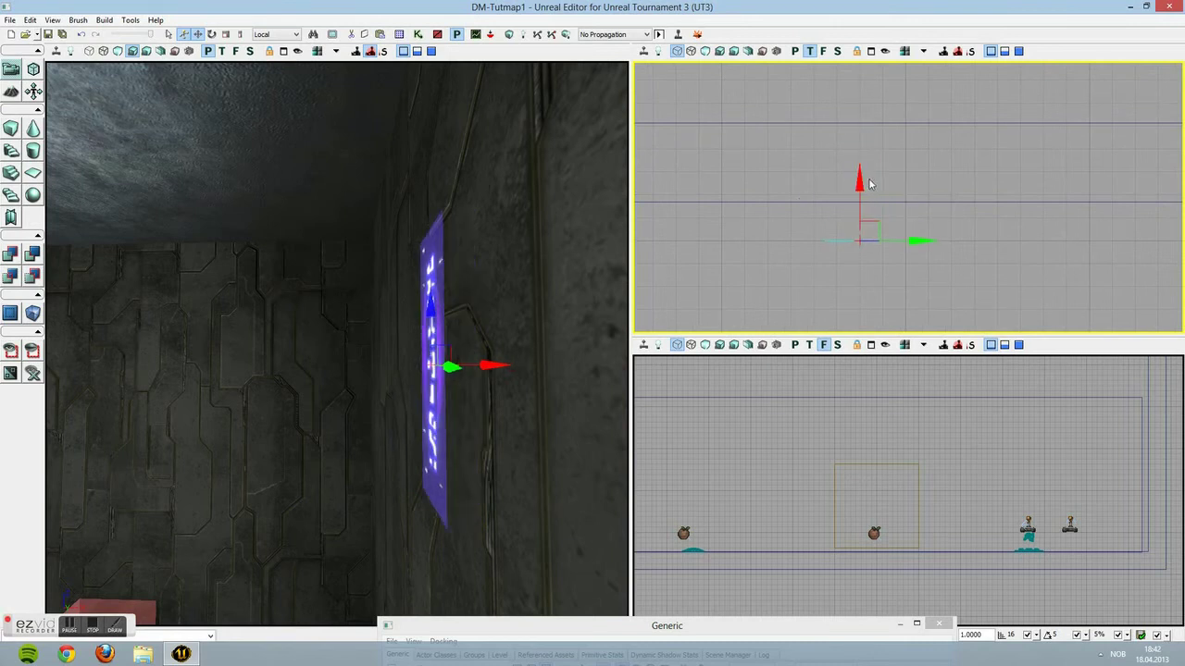
pyautogui.scroll(-1, 915, 202)
pyautogui.moveTo(862, 176); pyautogui.dragTo(862, 152)
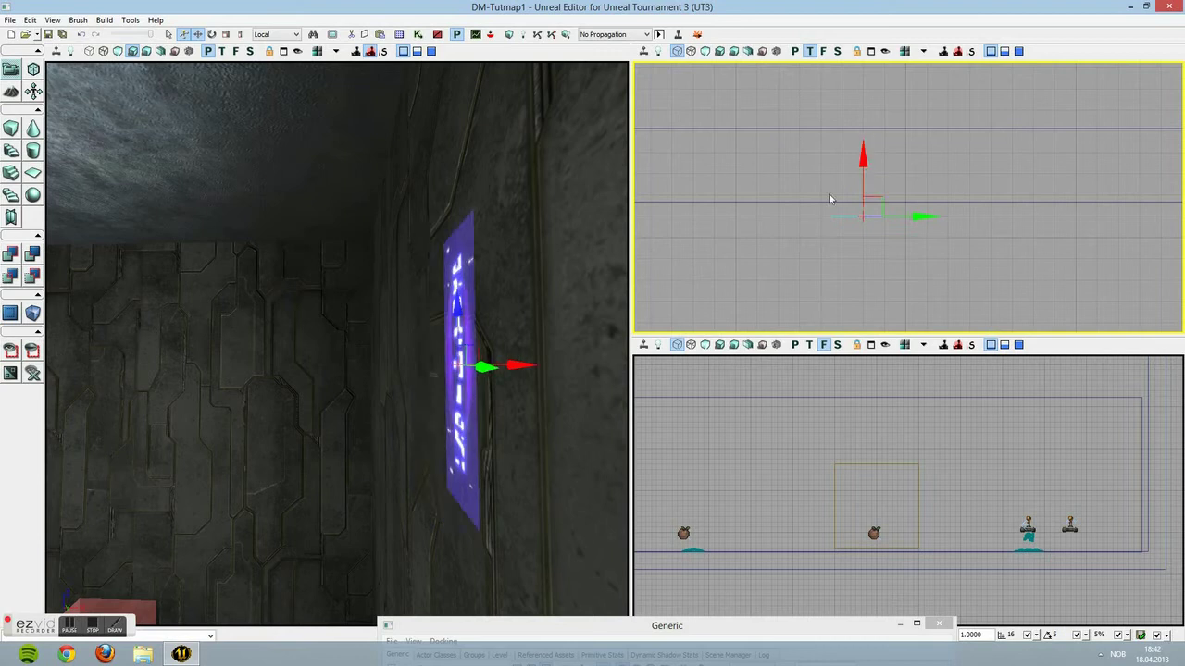
pyautogui.scroll(-8, 831, 198)
pyautogui.scroll(-5, 907, 198)
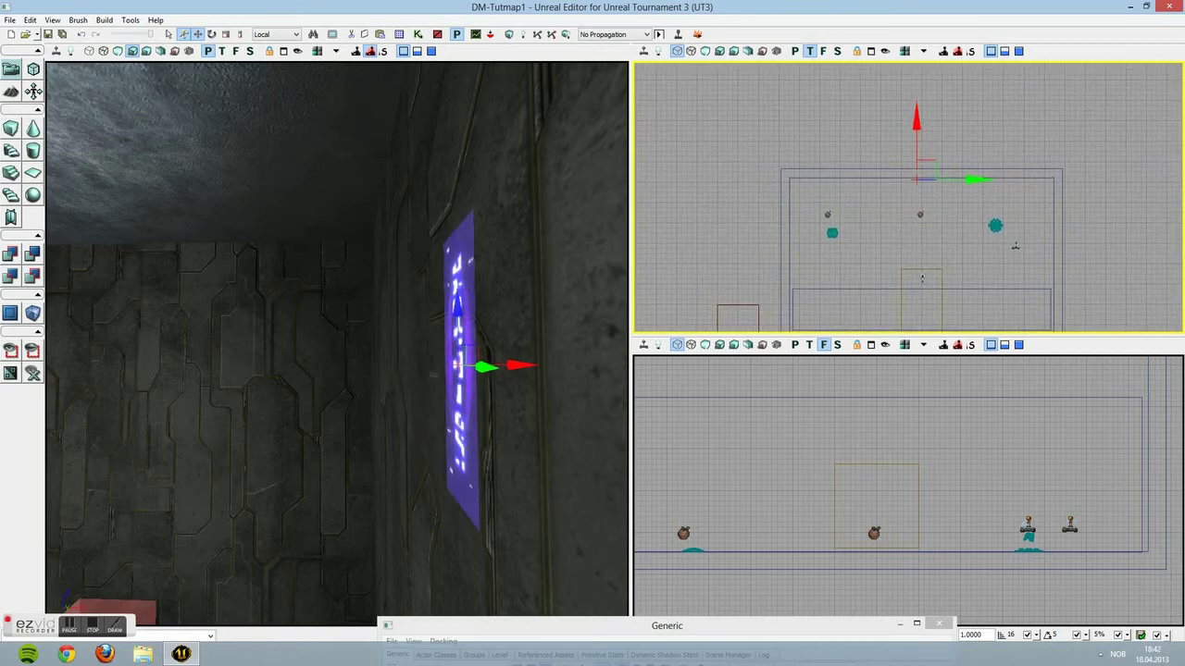
pyautogui.moveTo(907, 198); pyautogui.dragTo(894, 203)
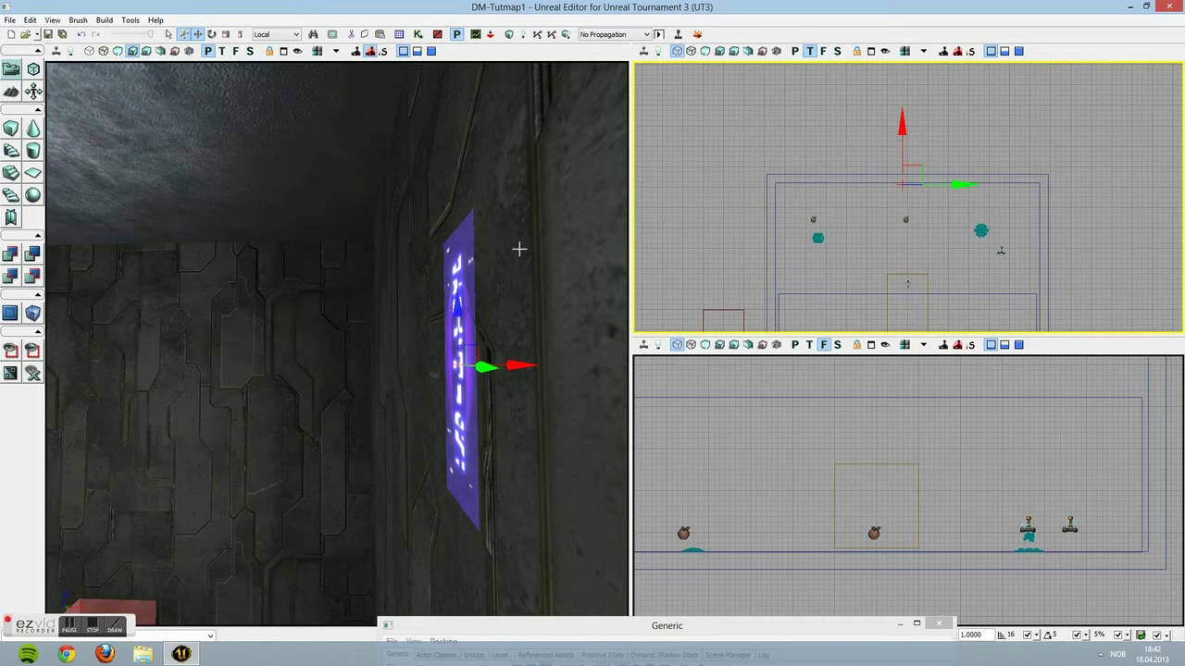
# Scale the purple sign on the wall uniformly to about 3.06
pyautogui.moveTo(519, 249)
pyautogui.mouseDown()
pyautogui.moveTo(555, 189)
pyautogui.moveTo(389, 278)
pyautogui.moveTo(416, 342)
pyautogui.mouseUp()
pyautogui.moveTo(417, 342); pyautogui.dragTo(569, 417, button='right')
pyautogui.moveTo(711, 252); pyautogui.dragTo(661, 68)
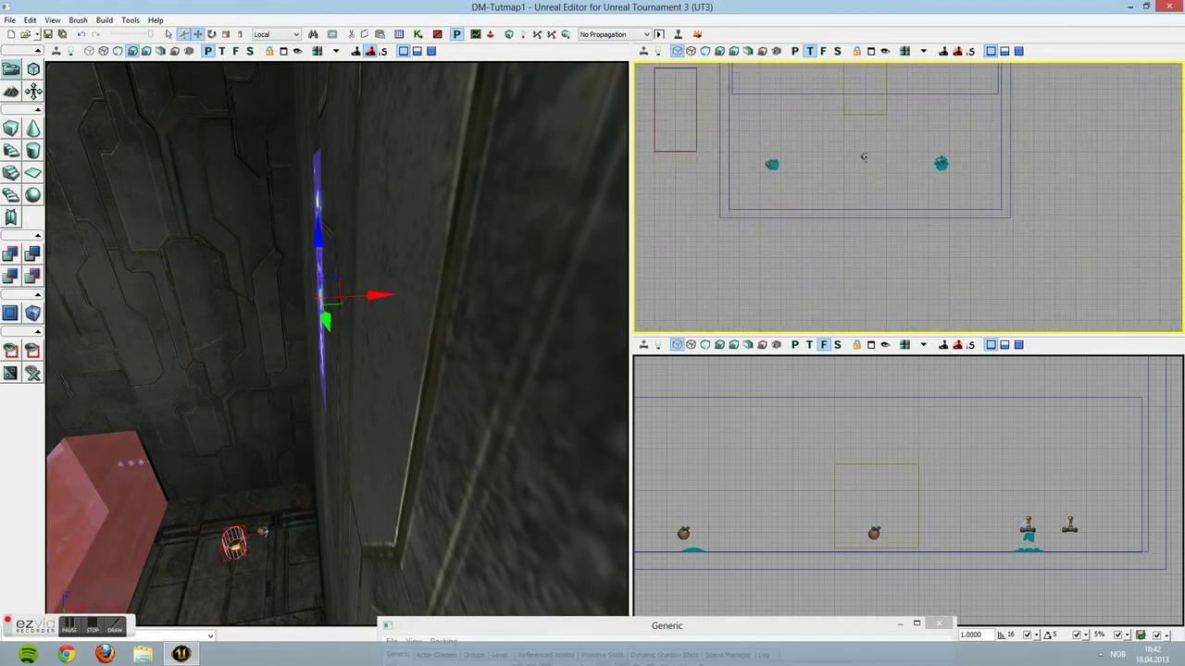
pyautogui.moveTo(756, 222); pyautogui.dragTo(817, 209)
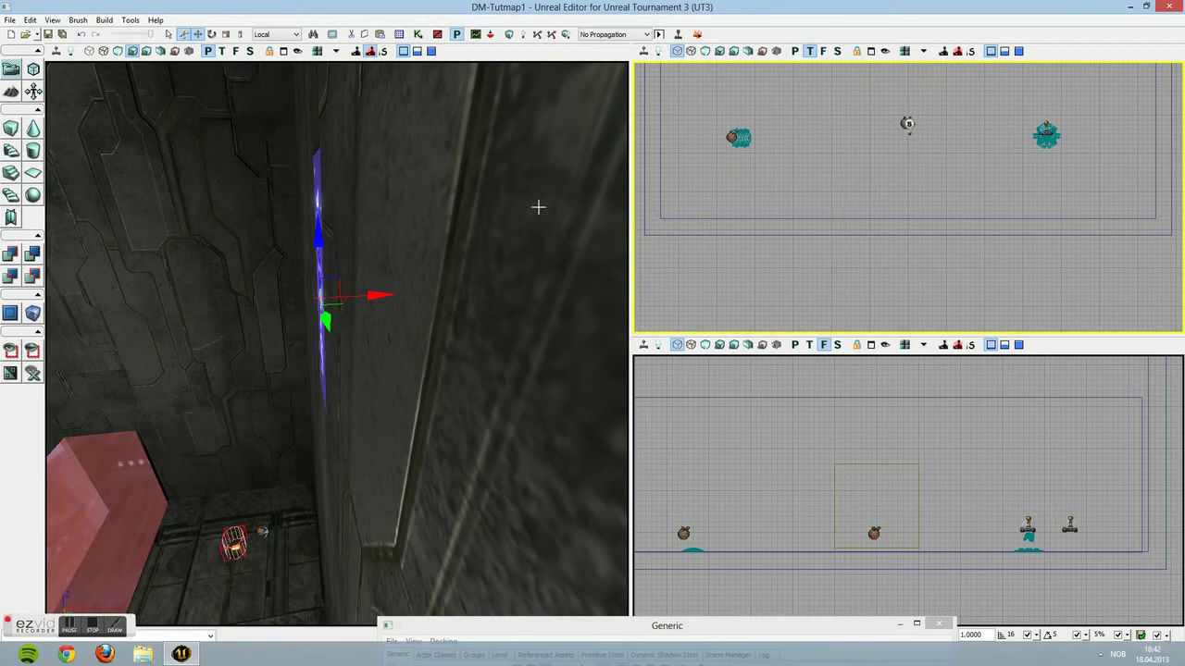
pyautogui.moveTo(478, 211); pyautogui.dragTo(435, 180, button='right')
pyautogui.moveTo(435, 181); pyautogui.dragTo(439, 139)
pyautogui.moveTo(439, 139); pyautogui.dragTo(500, 185, button='right')
pyautogui.moveTo(500, 185); pyautogui.dragTo(528, 240)
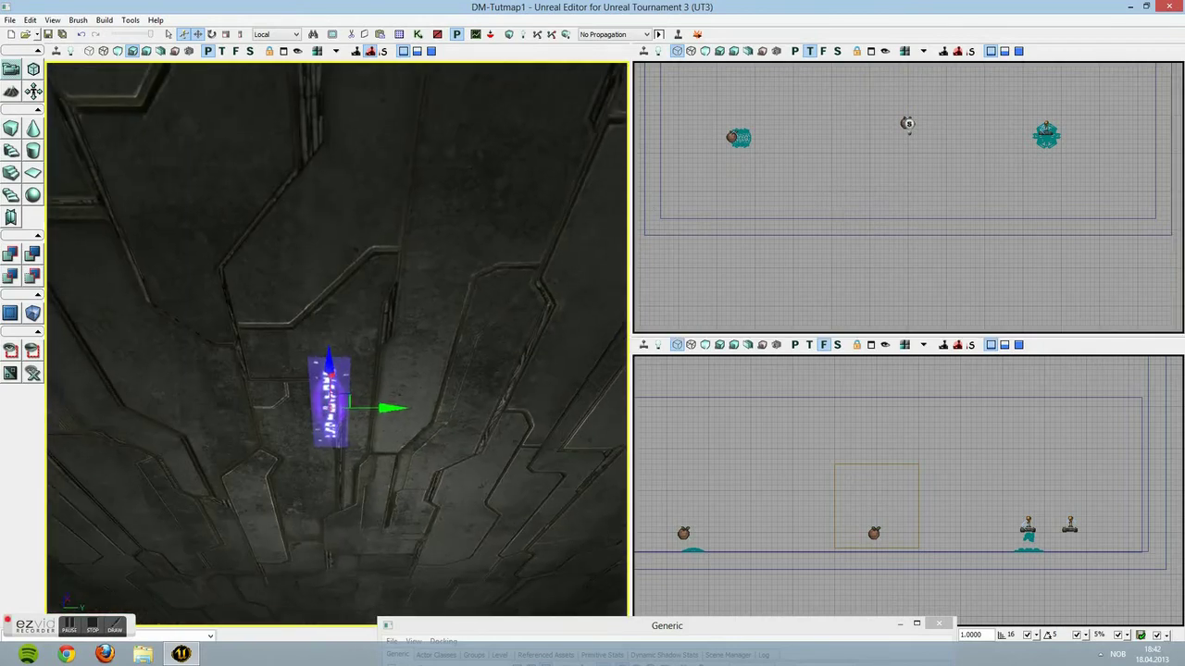
pyautogui.moveTo(439, 201)
pyautogui.mouseDown(button='right')
pyautogui.moveTo(500, 296)
pyautogui.moveTo(463, 213)
pyautogui.moveTo(426, 231)
pyautogui.moveTo(439, 202)
pyautogui.mouseUp(button='right')
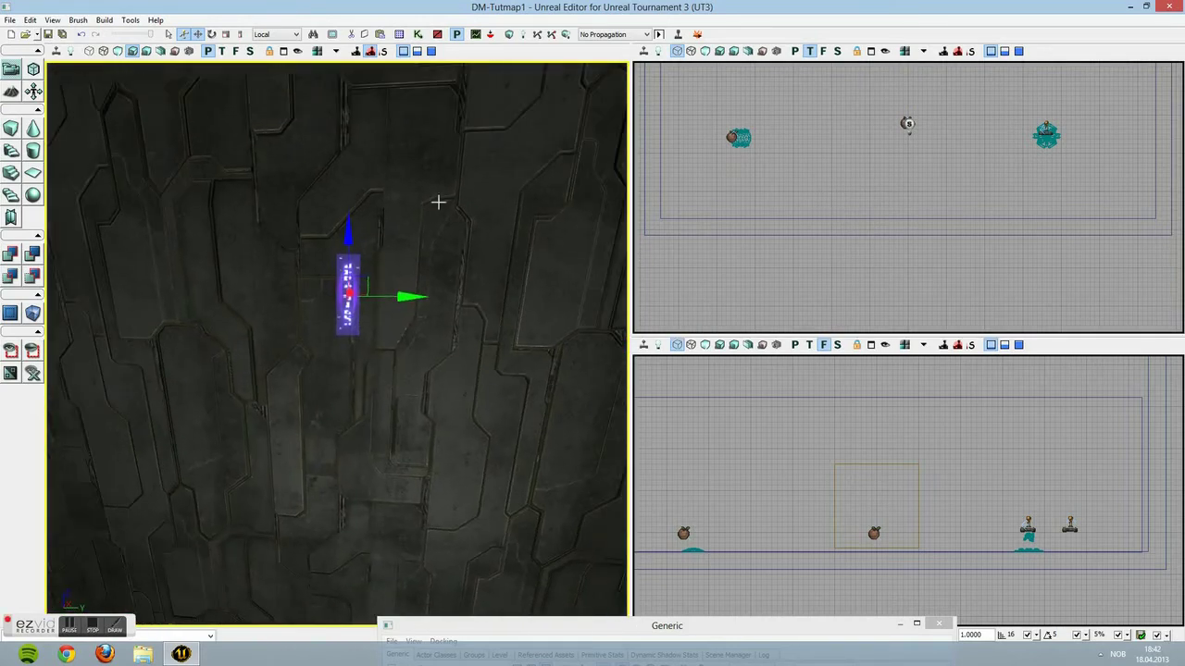
pyautogui.press('space')
pyautogui.press('space')
pyautogui.moveTo(347, 227)
pyautogui.mouseDown()
pyautogui.moveTo(350, 190)
pyautogui.moveTo(359, 212)
pyautogui.mouseUp()
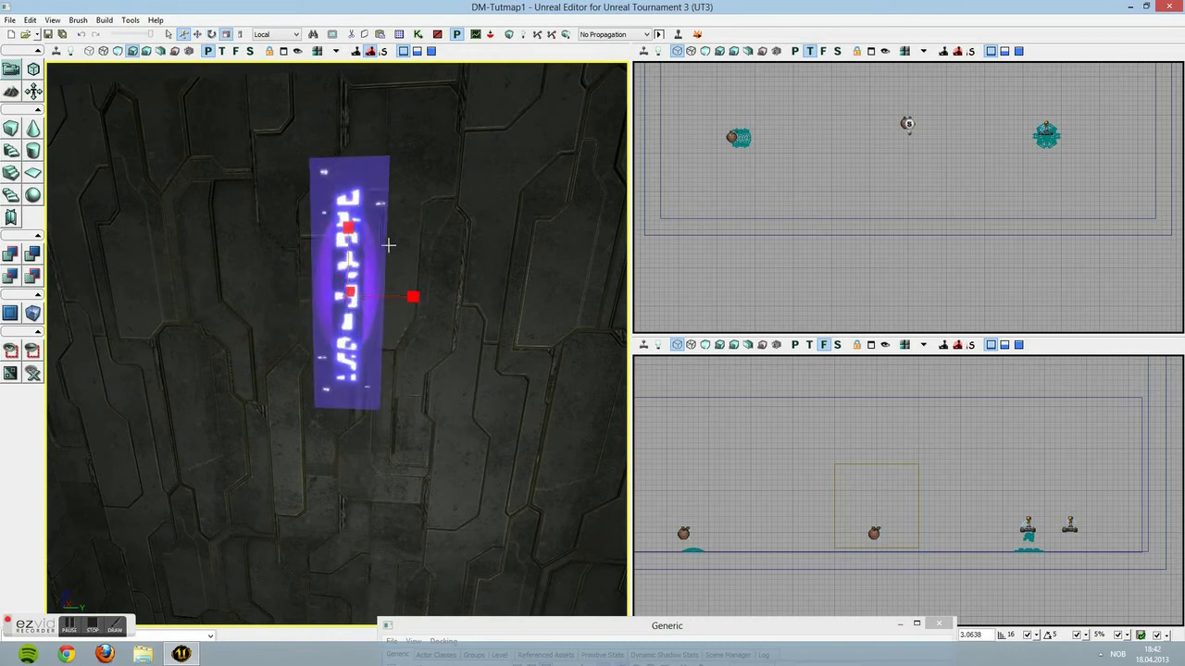
# Add the S_HU_Deco_SM_AdBG1 static mesh from the Generic browser as a StaticMesh actor on the upper part of the opposite wall
pyautogui.moveTo(365, 568); pyautogui.dragTo(421, 437, button='right')
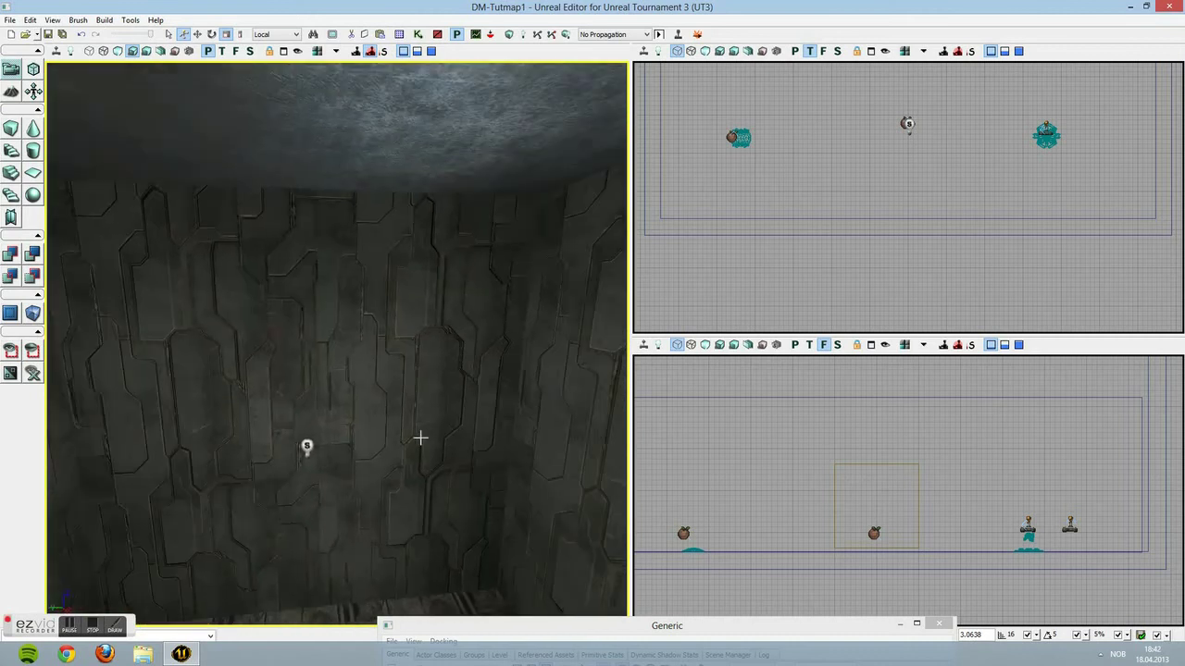
pyautogui.click(336, 375)
pyautogui.doubleClick(625, 629)
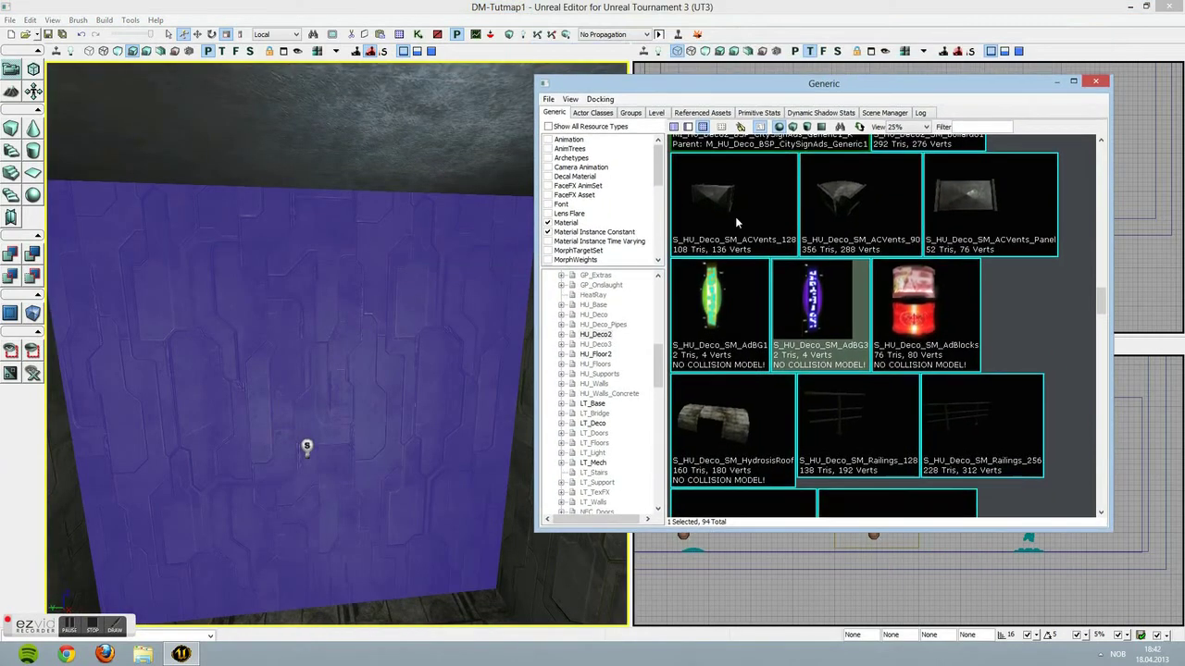
pyautogui.click(726, 315)
pyautogui.rightClick(318, 312)
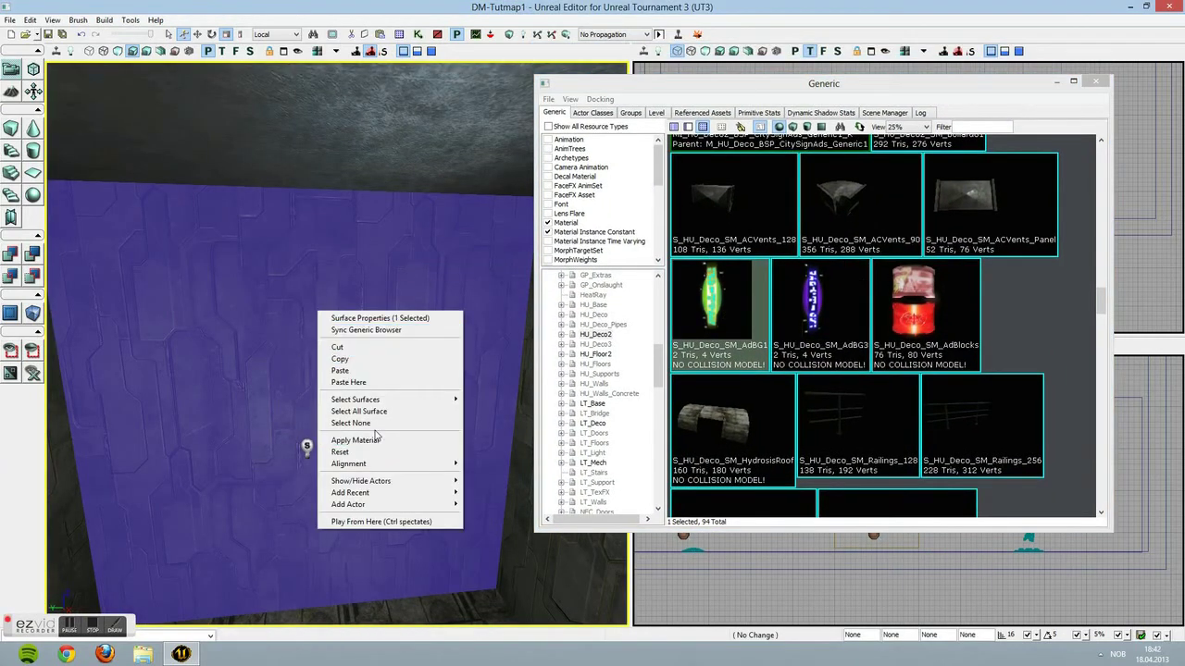
pyautogui.moveTo(380, 508)
pyautogui.click(519, 504)
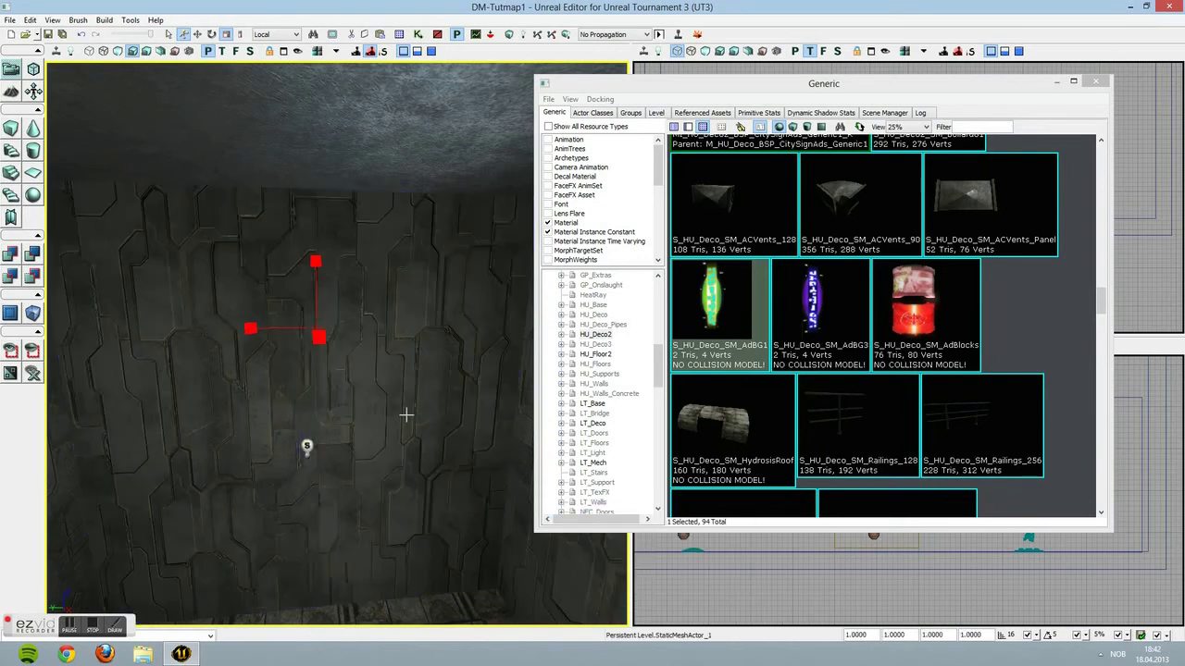
# Pull the green AdBG1 sign slightly out of the wall and scale it uniformly to 2.69
pyautogui.press('space')
pyautogui.moveTo(317, 335)
pyautogui.mouseDown()
pyautogui.moveTo(320, 348)
pyautogui.moveTo(317, 335)
pyautogui.mouseUp()
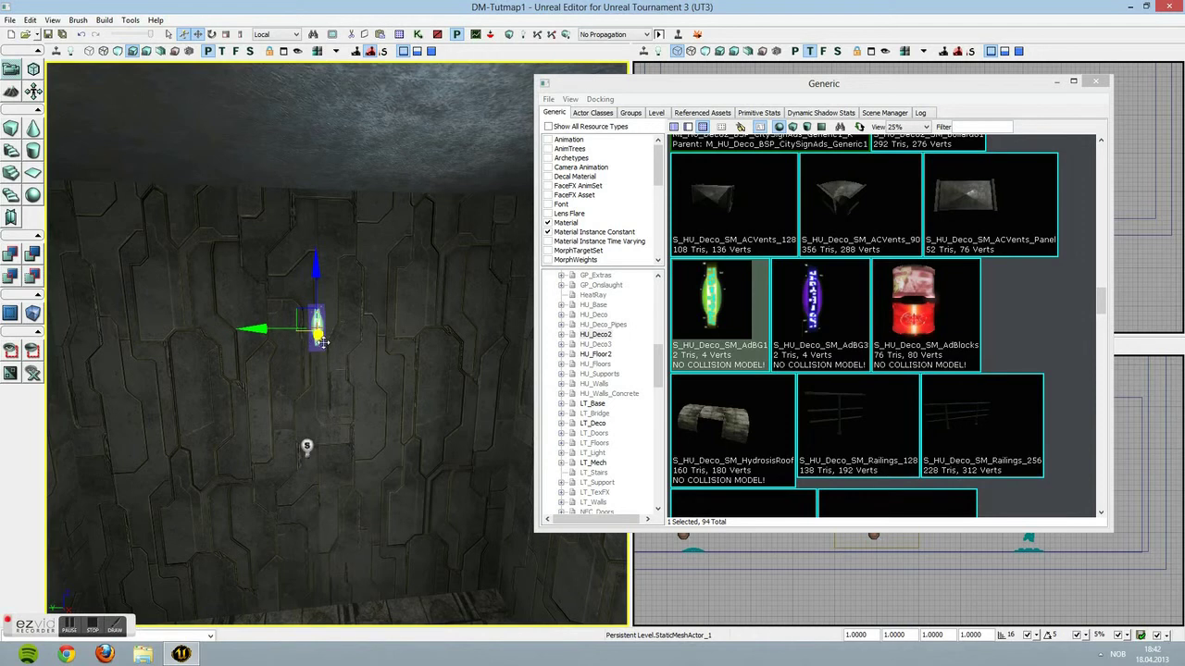
pyautogui.press('space')
pyautogui.moveTo(317, 265); pyautogui.dragTo(402, 308)
# Build the whole map, dismiss the Map Check report and close the Generic browser
pyautogui.moveTo(402, 308); pyautogui.dragTo(420, 302, button='right')
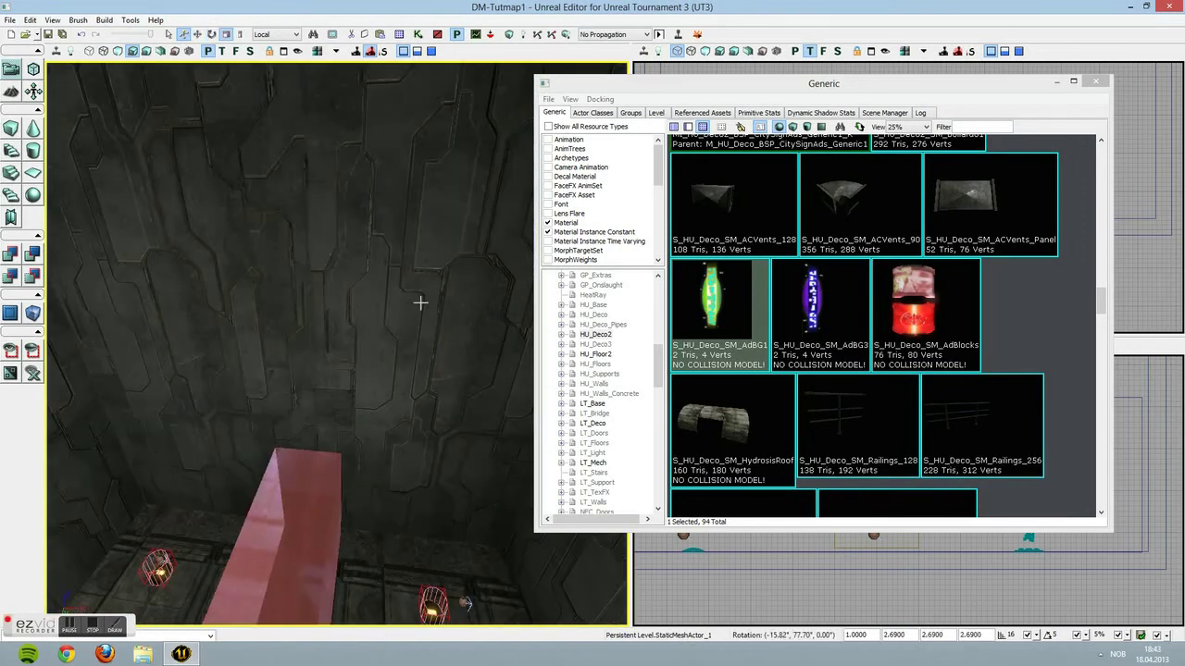
pyautogui.click(565, 34)
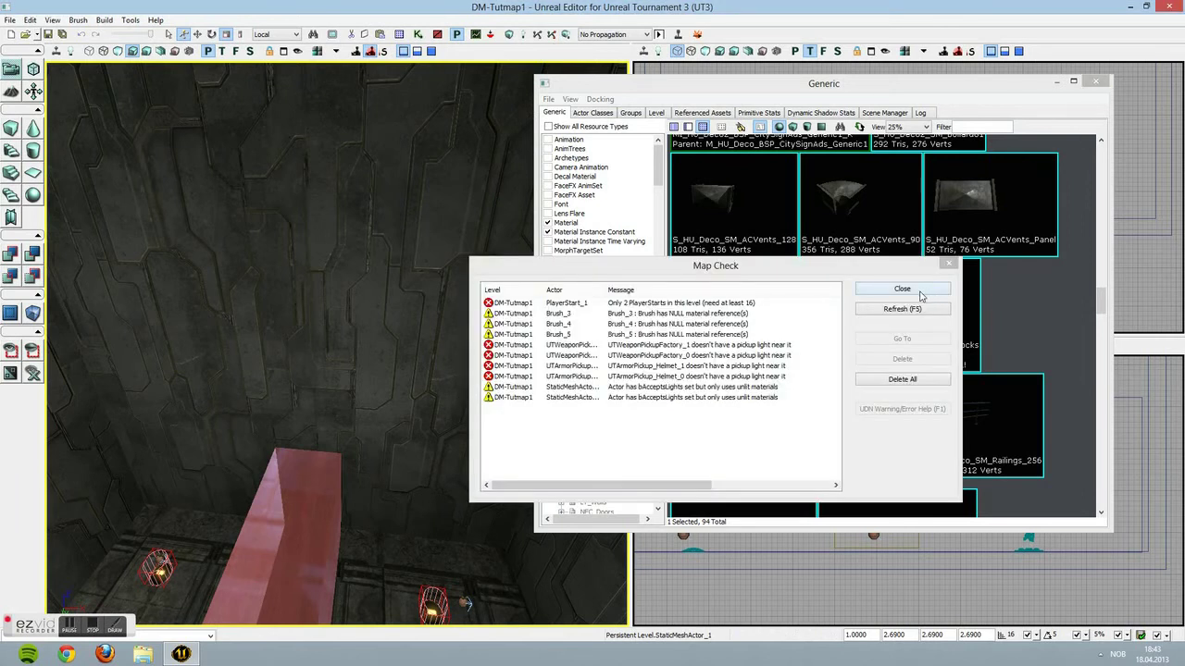
pyautogui.click(921, 294)
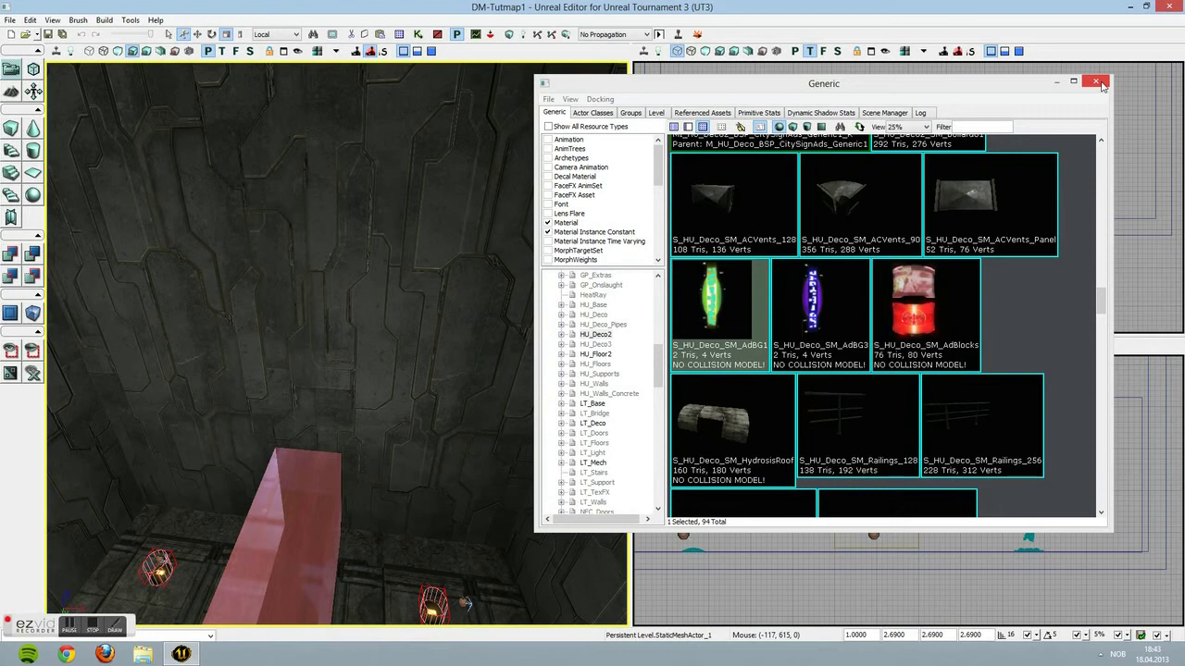
pyautogui.click(1097, 82)
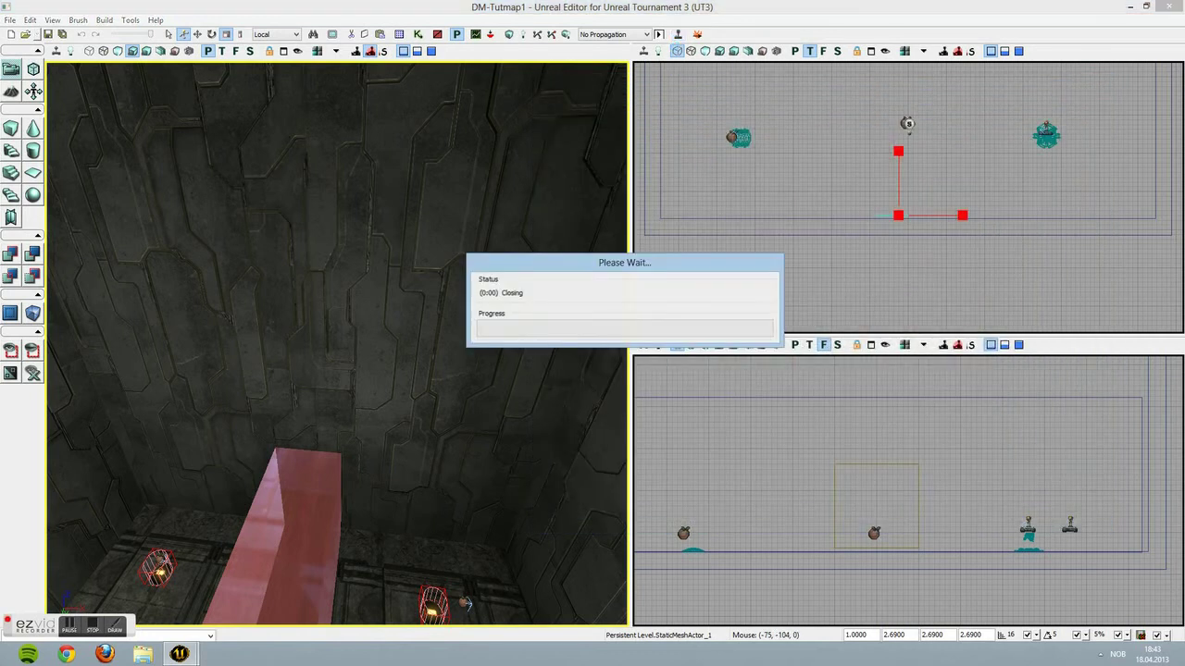
# Playtest the map in the editor, walking through the room to check the wall signs and pickups, and exit the test
pyautogui.press('w')
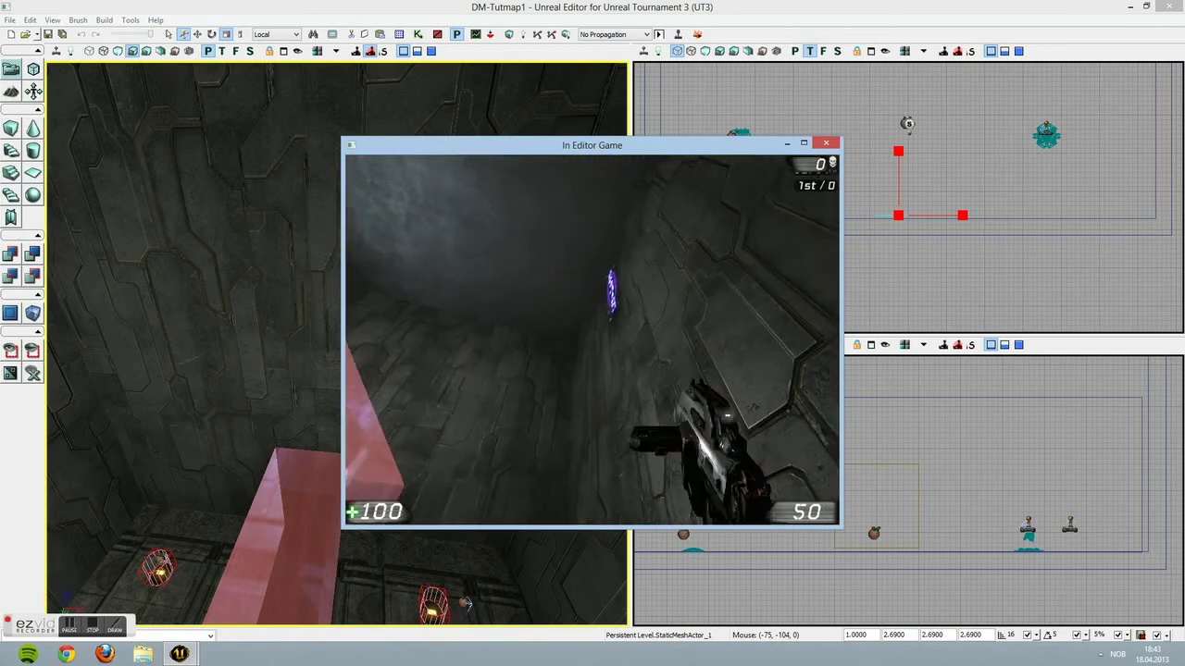
pyautogui.press('w')
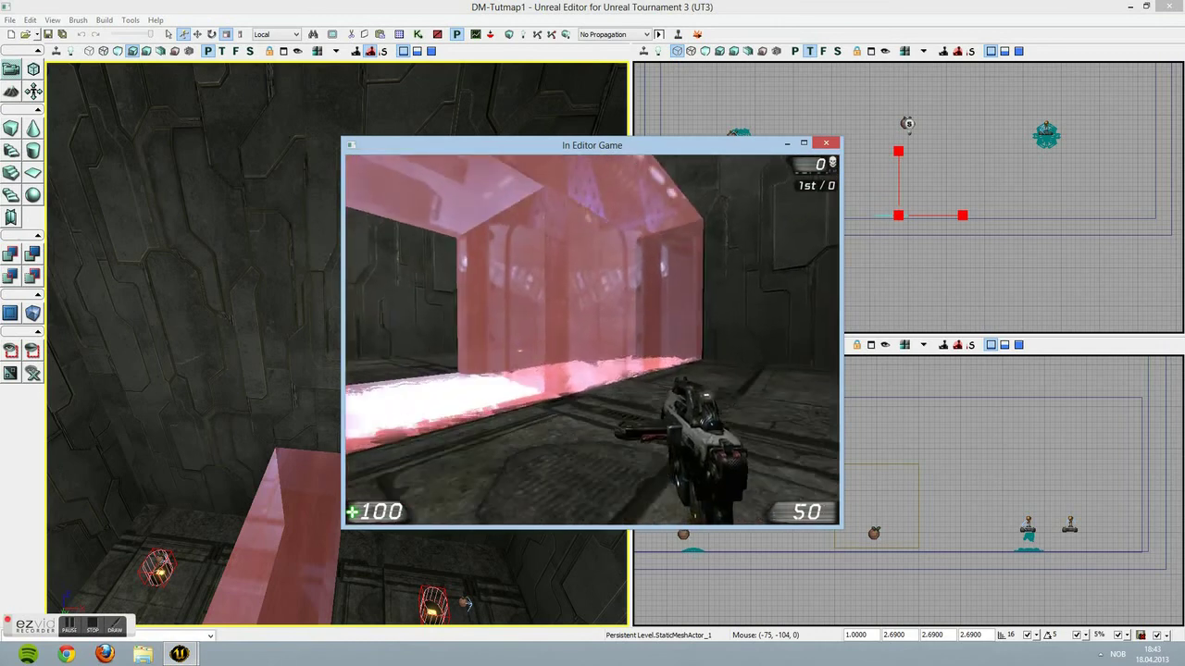
pyautogui.press('w')
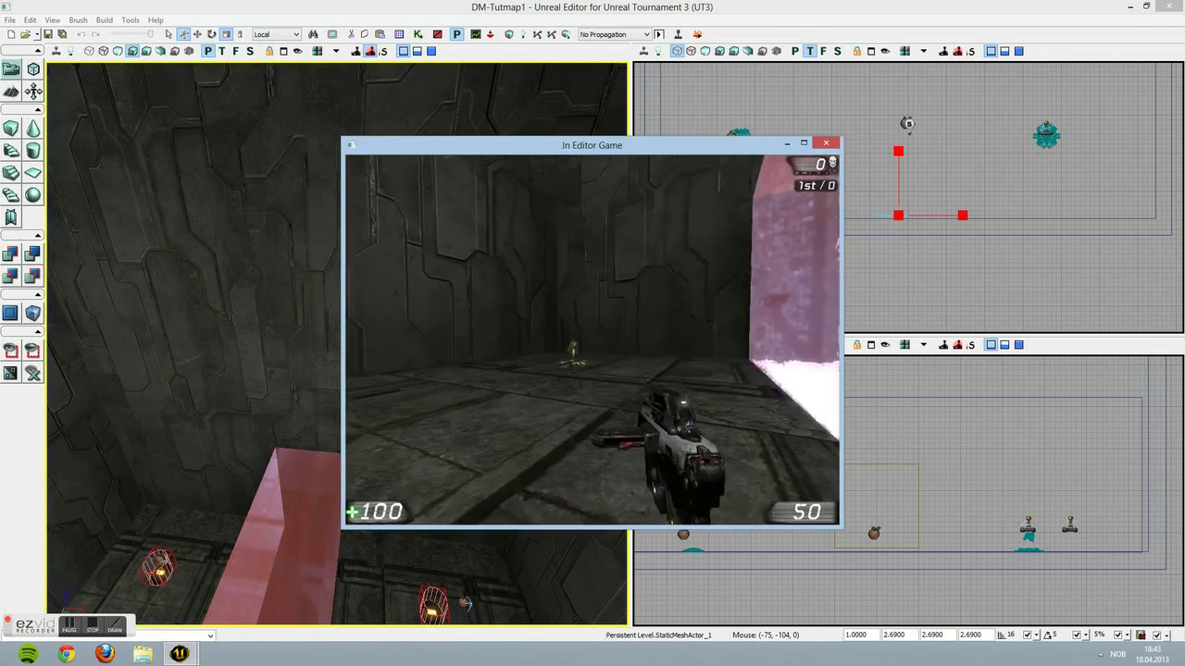
pyautogui.press('w')
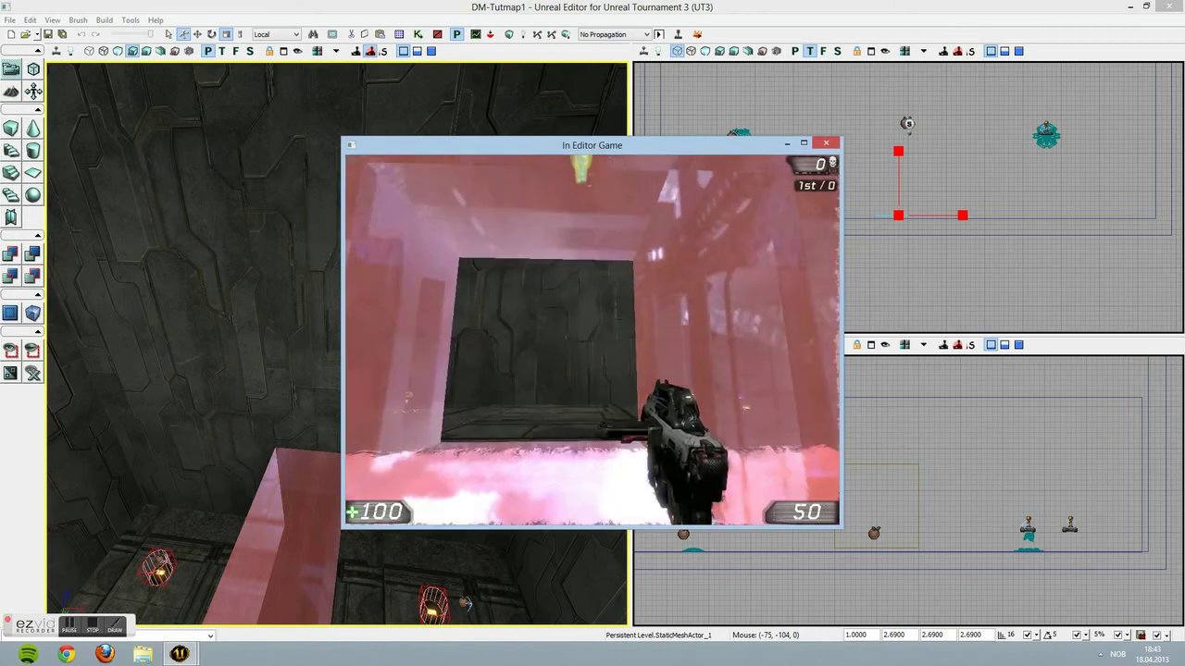
pyautogui.press('w')
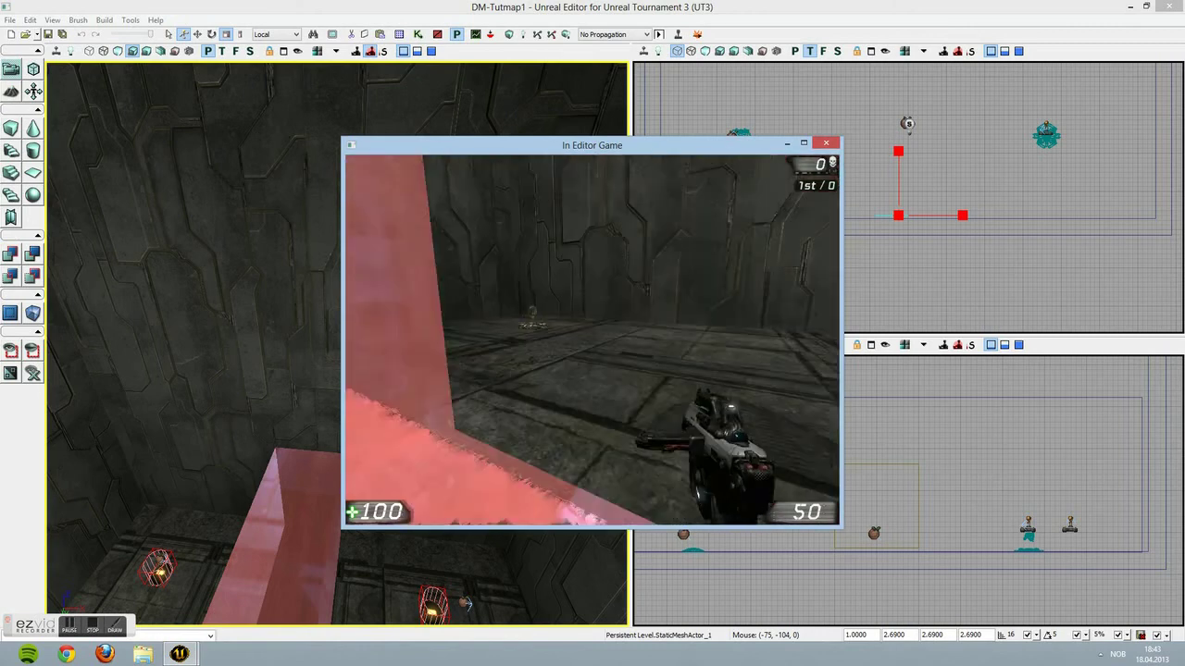
pyautogui.press('w')
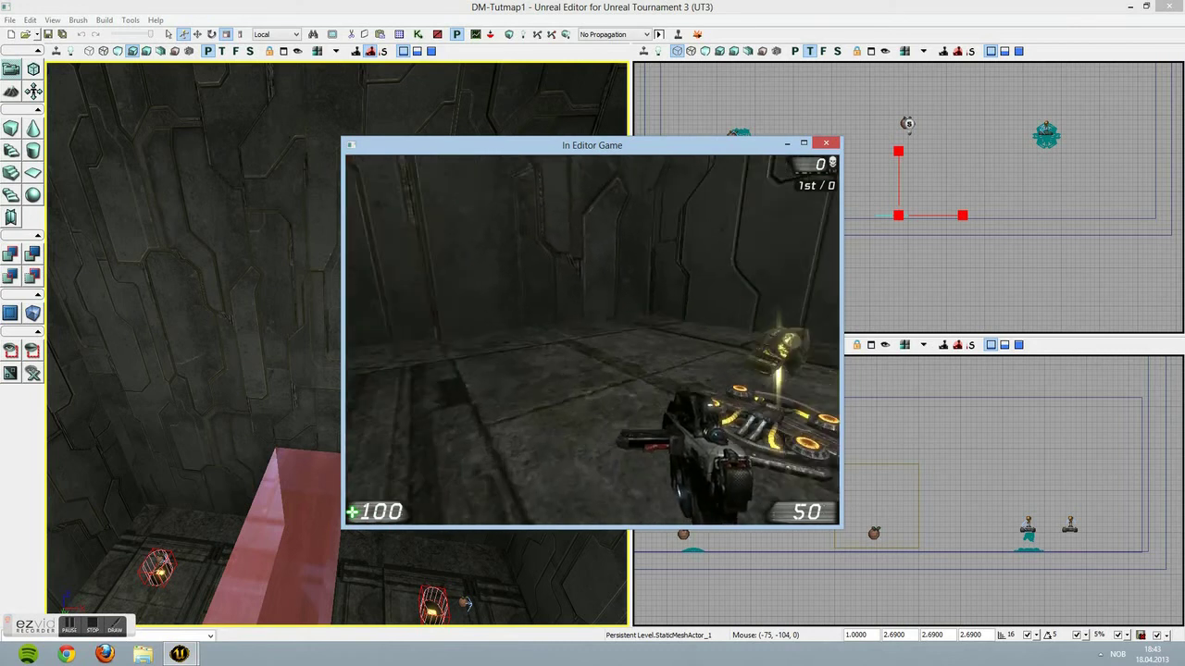
pyautogui.press('Escape')
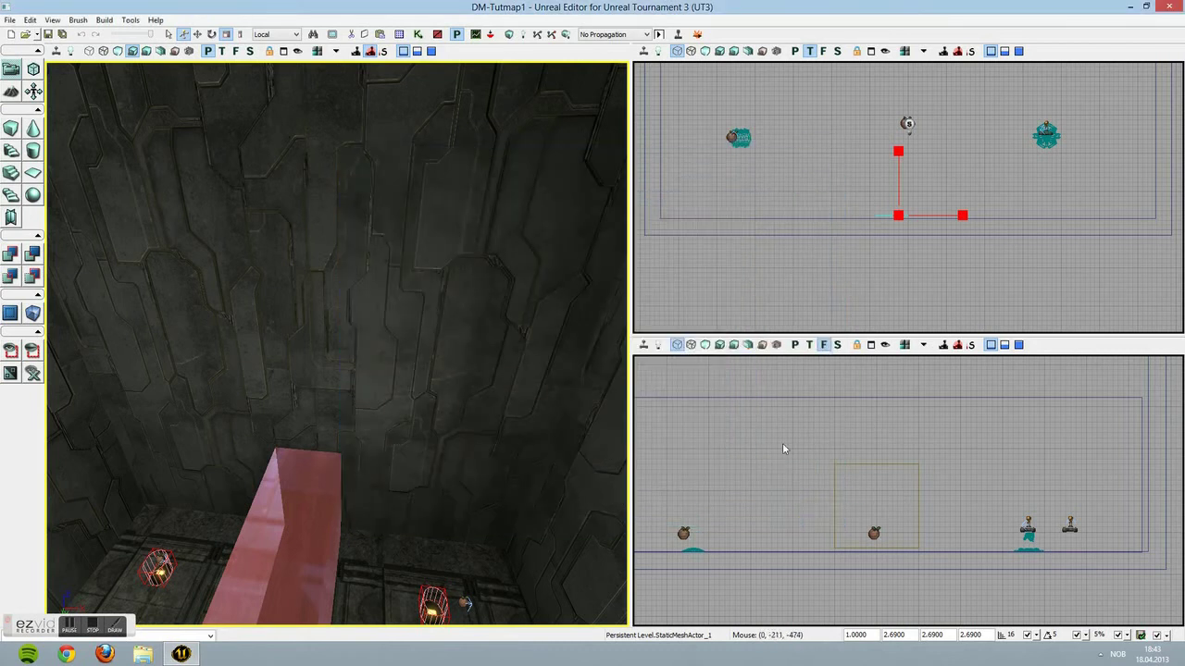
# Save the current level and publish the map, choosing to save the packages first
pyautogui.click(9, 20)
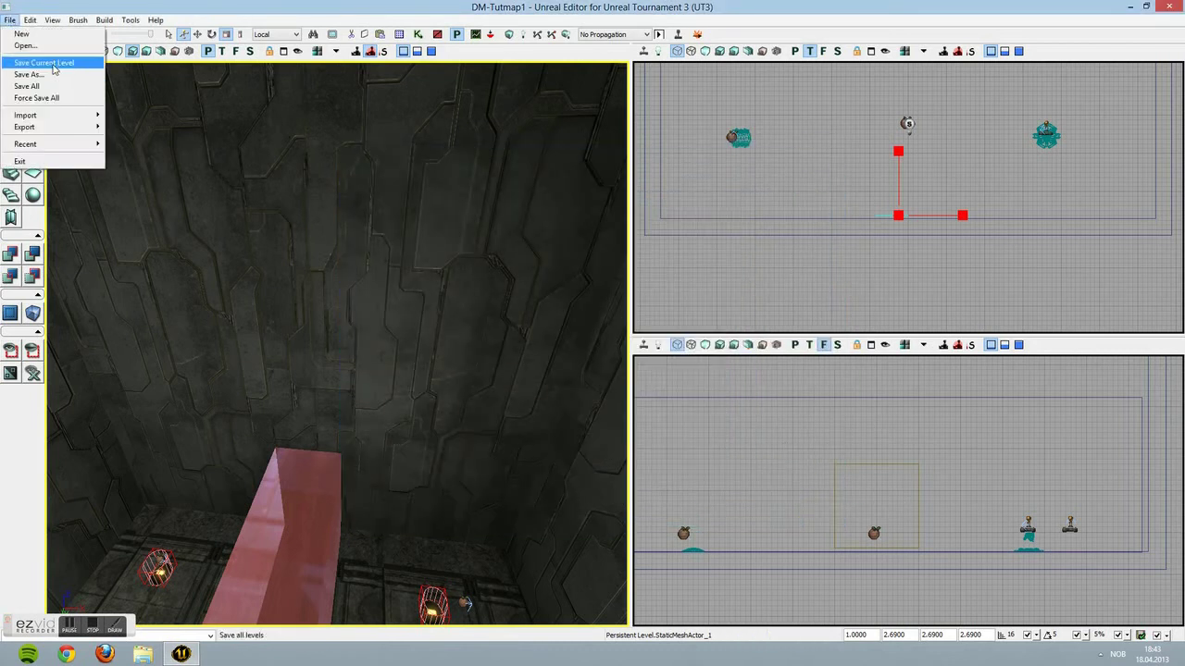
pyautogui.click(52, 65)
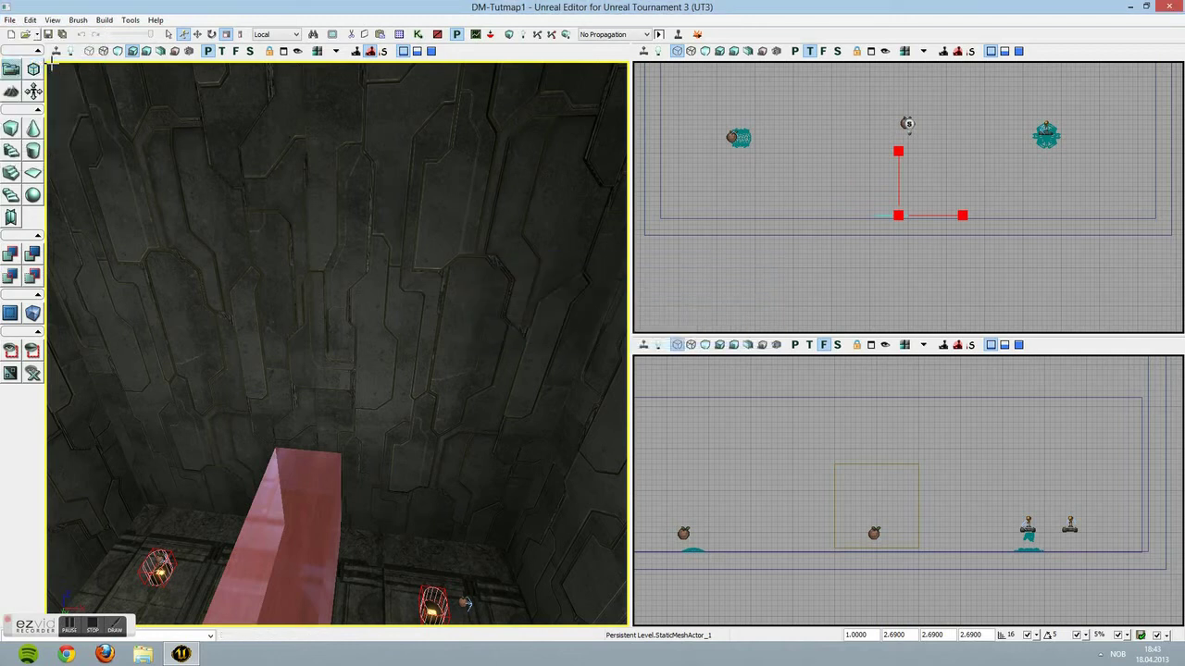
pyautogui.moveTo(591, 221); pyautogui.dragTo(600, 193, button='right')
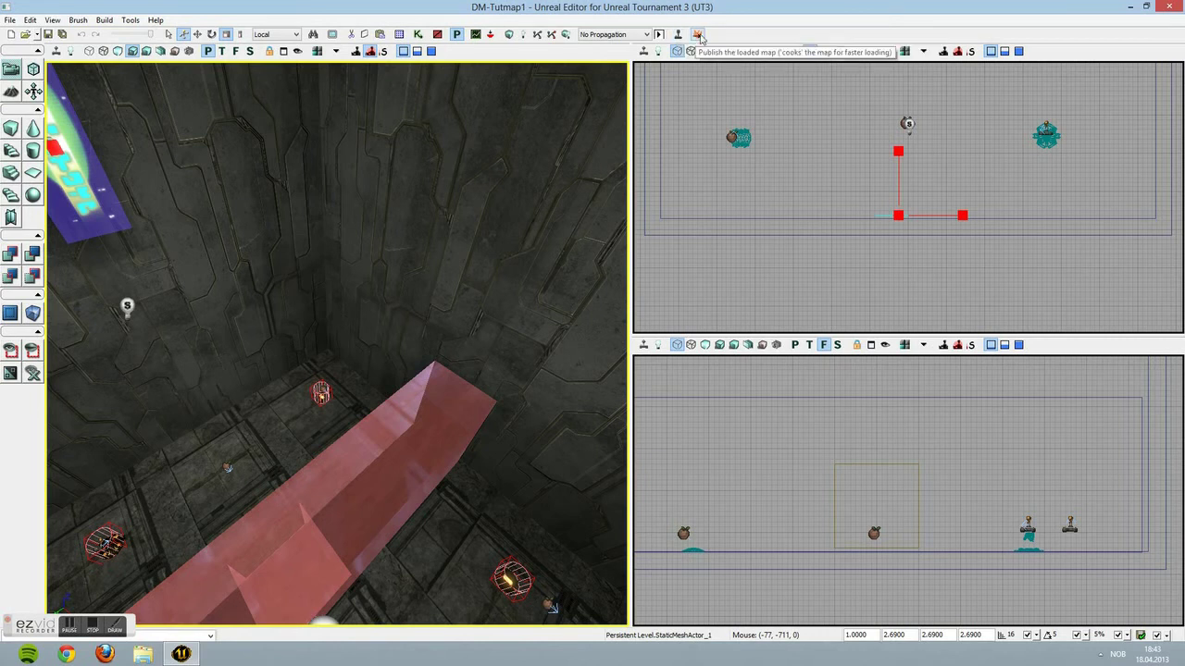
pyautogui.click(699, 35)
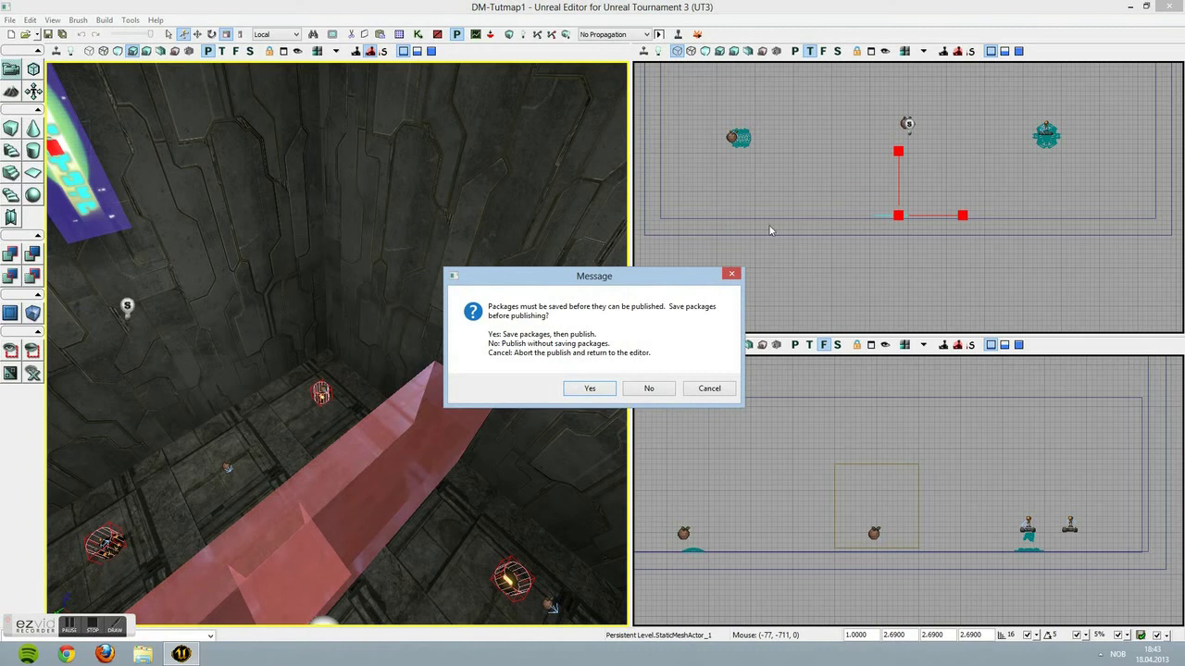
pyautogui.click(589, 389)
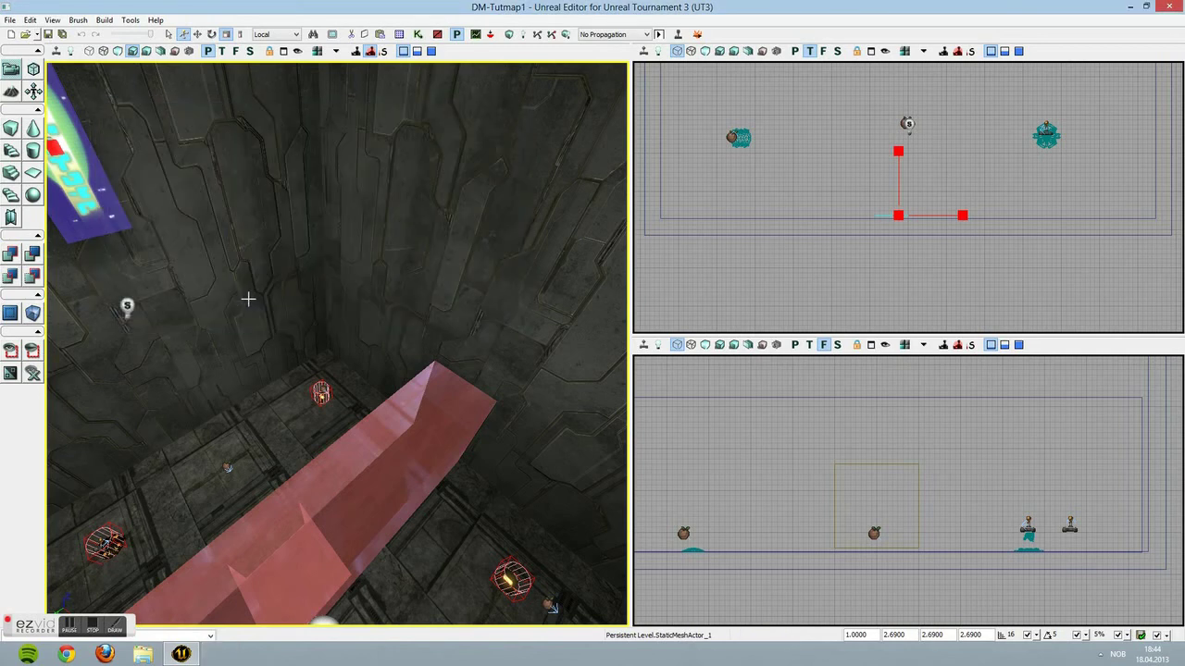
pyautogui.moveTo(346, 322)
pyautogui.mouseDown(button='right')
pyautogui.moveTo(495, 355)
pyautogui.moveTo(398, 366)
pyautogui.mouseUp(button='right')
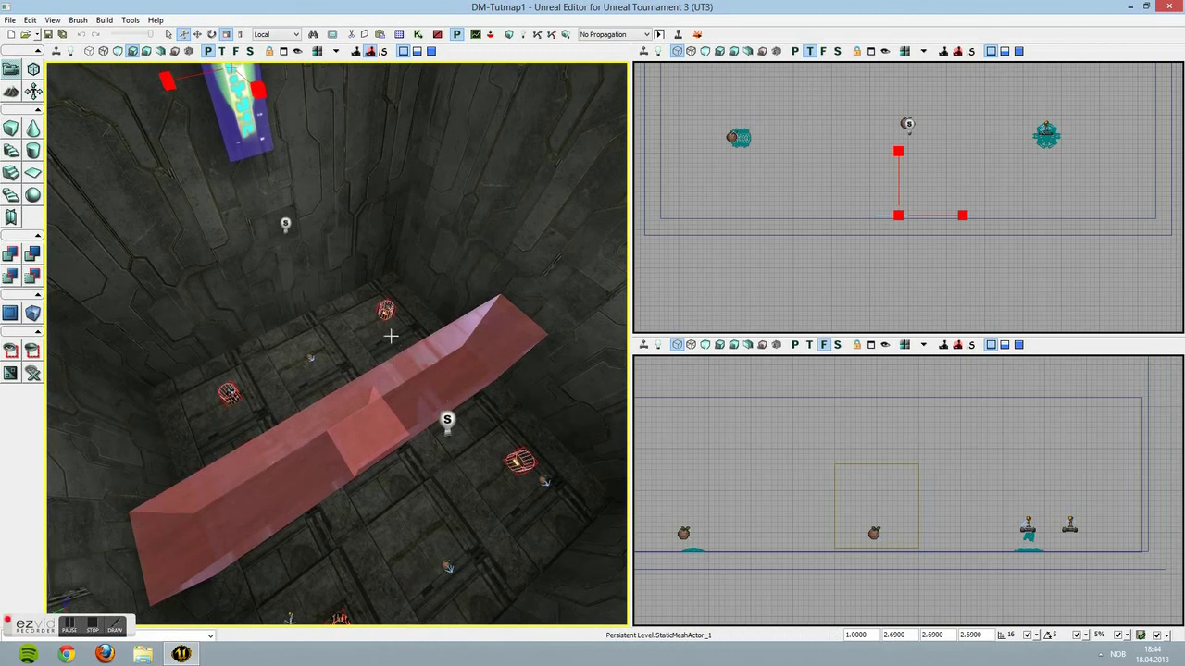
pyautogui.click(7, 21)
pyautogui.click(22, 47)
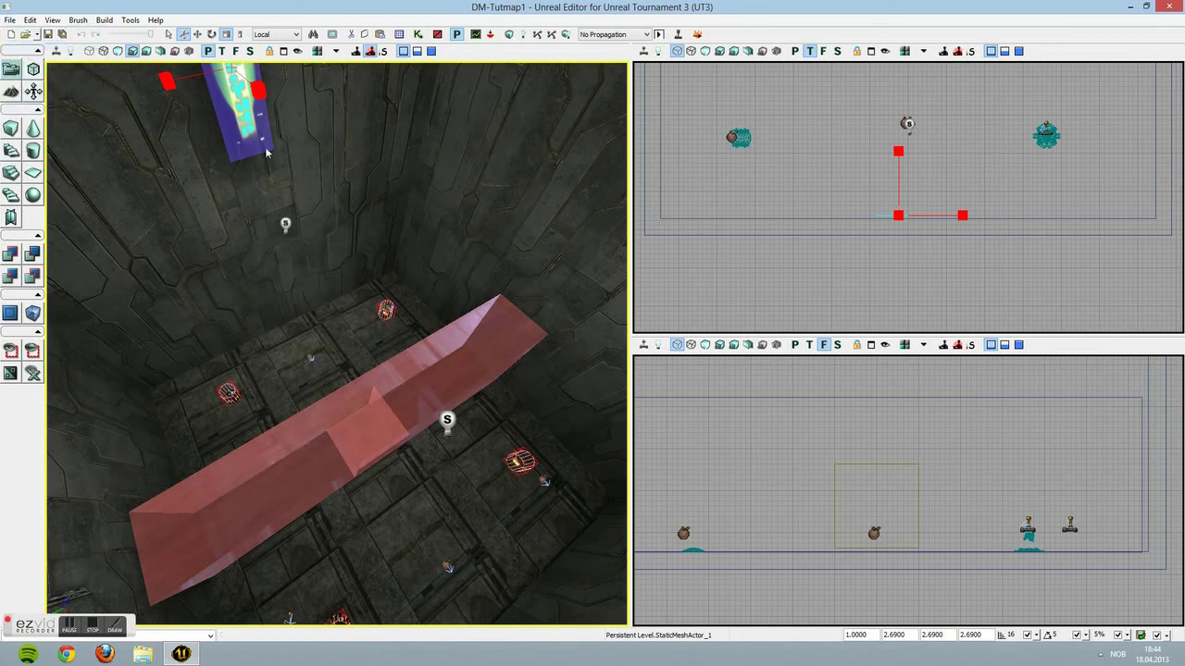